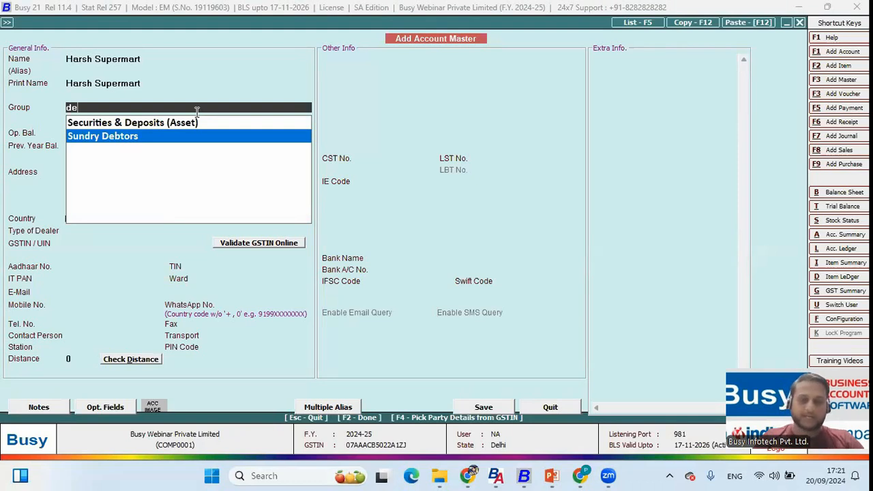
pyautogui.press('BackSpace')
pyautogui.press('BackSpace')
pyautogui.press('BackSpace')
pyautogui.press('BackSpace')
pyautogui.press('BackSpace')
pyautogui.press('BackSpace')
pyautogui.press('BackSpace')
pyautogui.press('BackSpace')
pyautogui.press('BackSpace')
pyautogui.press('BackSpace')
pyautogui.press('BackSpace')
pyautogui.press('BackSpace')
pyautogui.press('BackSpace')
pyautogui.press('BackSpace')
pyautogui.press('BackSpace')
pyautogui.press('BackSpace')
pyautogui.press('BackSpace')
pyautogui.press('BackSpace')
pyautogui.press('BackSpace')
pyautogui.press('Return')
pyautogui.press('Return')
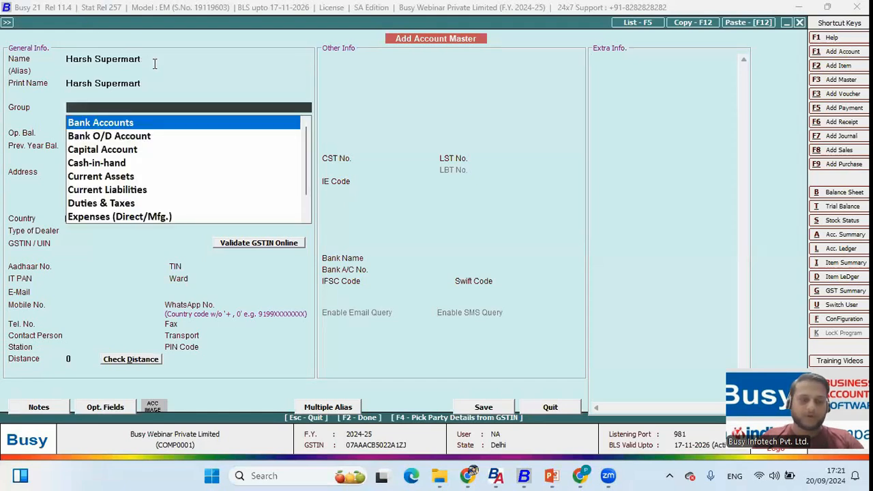
pyautogui.write('cre')
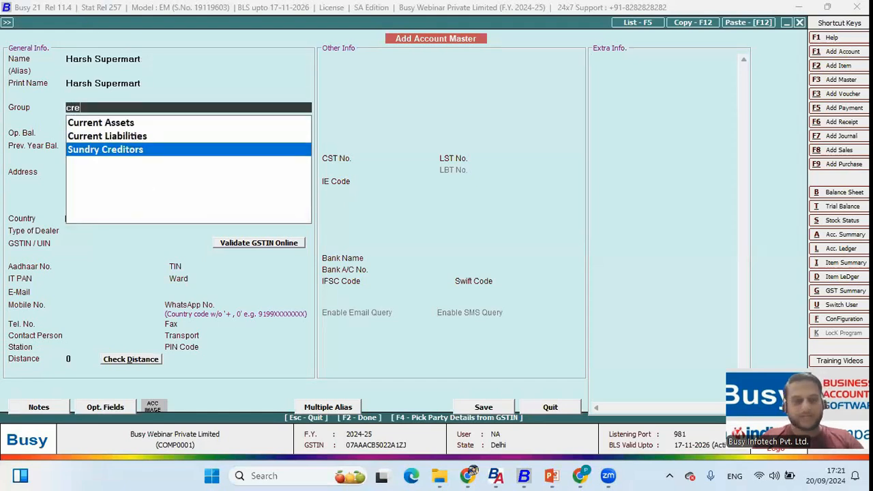
pyautogui.press('BackSpace')
pyautogui.press('BackSpace')
pyautogui.press('BackSpace')
# Step: Assign the Harsh Supermart account to the Sundry Debtors group and define a maximum credit of 50,000
pyautogui.write('de')
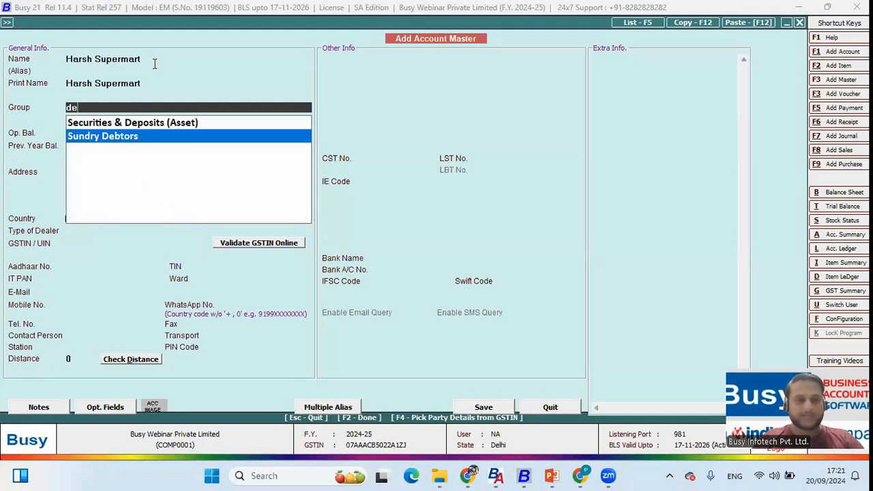
pyautogui.press('Return')
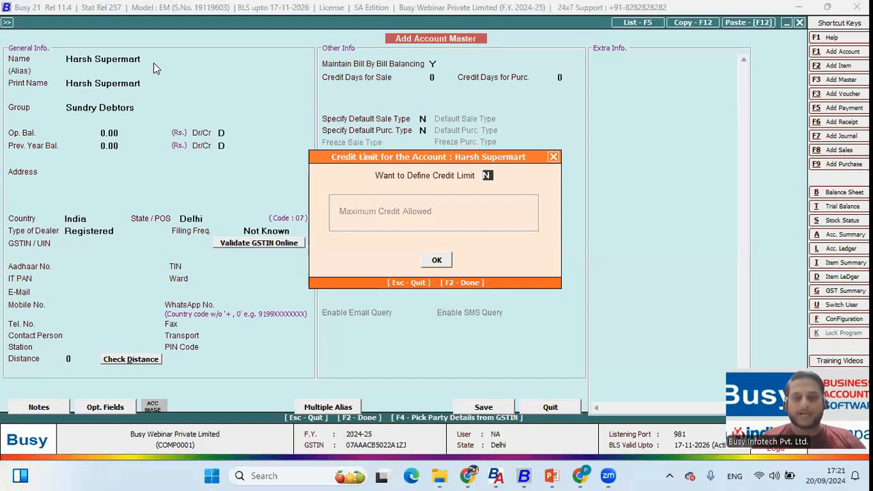
pyautogui.press('y')
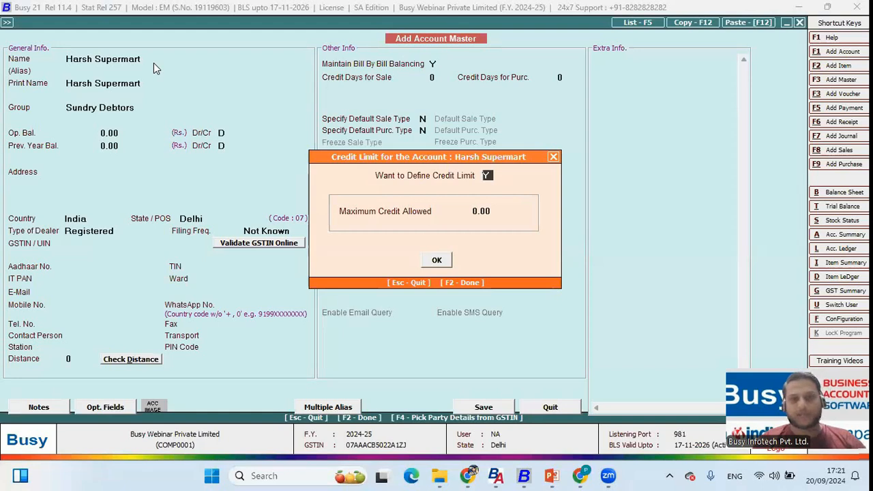
pyautogui.press('Return')
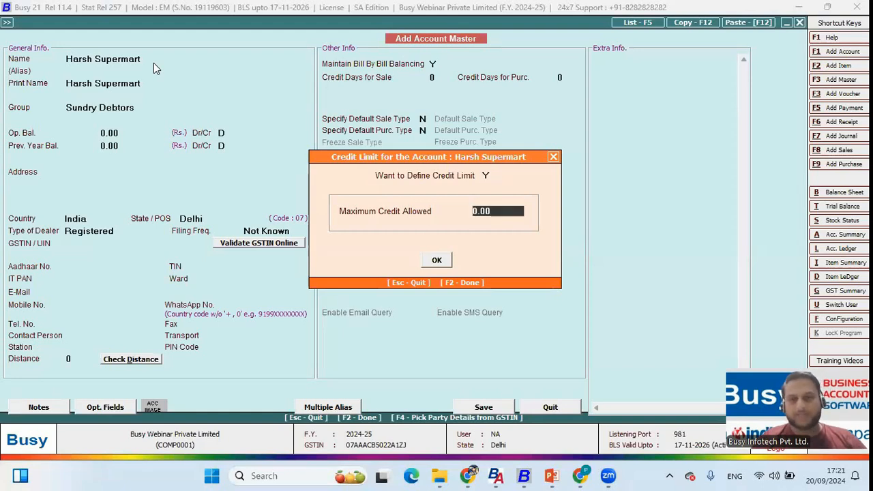
pyautogui.write('50000')
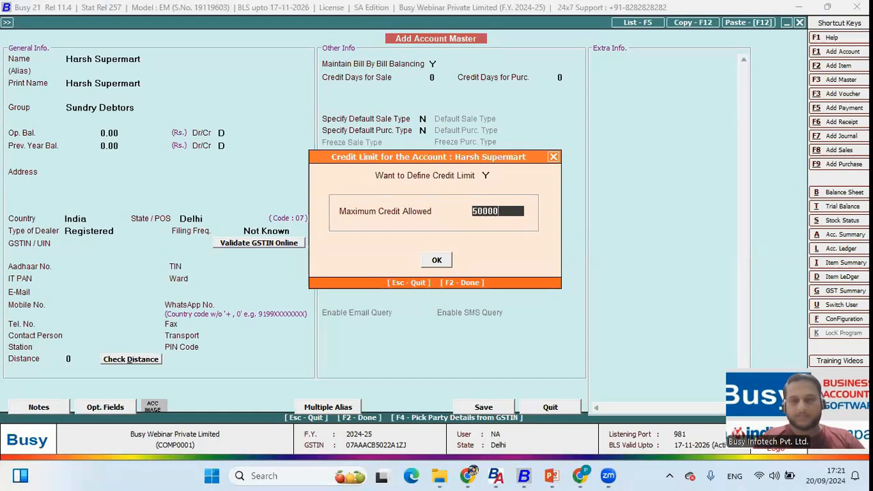
pyautogui.press('Return')
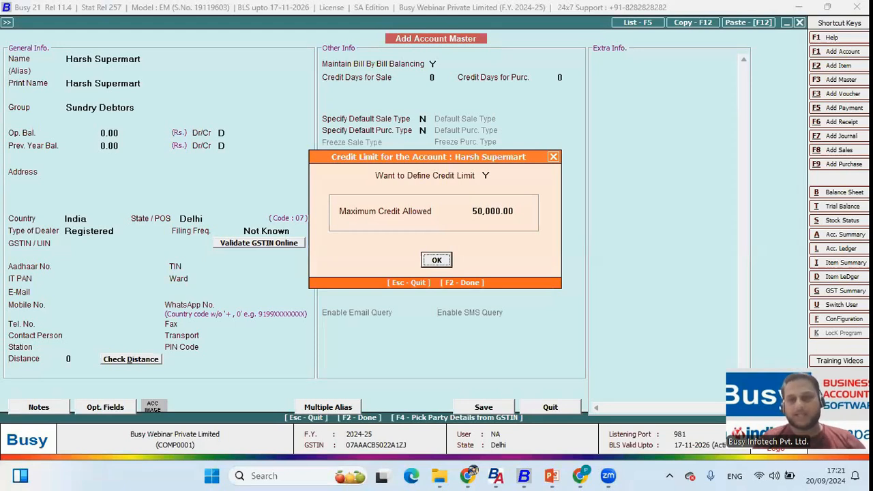
pyautogui.press('Return')
# Step: Keep the opening balances at zero and fill in the party's full postal address in the account master
pyautogui.press('Return')
pyautogui.press('Return')
pyautogui.press('Return')
pyautogui.press('Return')
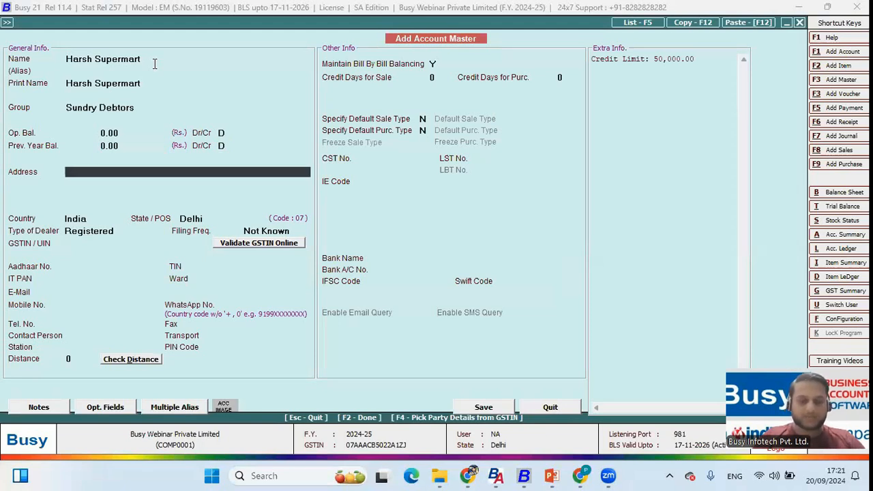
pyautogui.write('201, P')
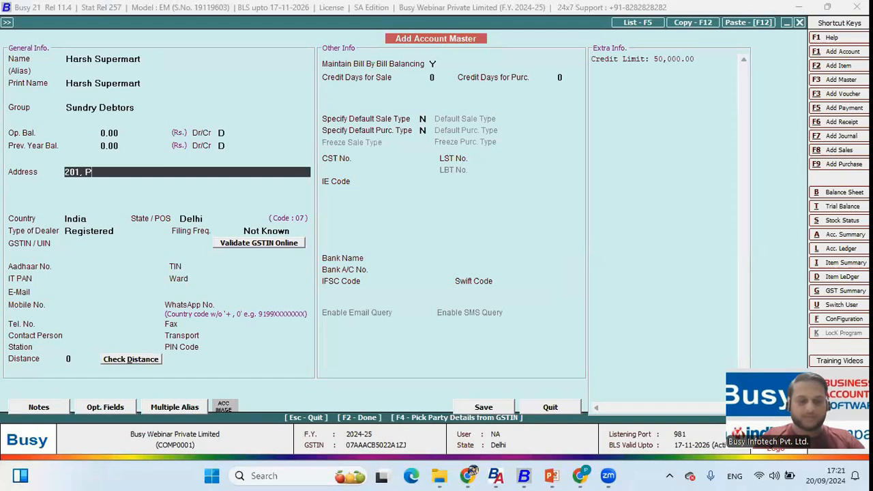
pyautogui.write('hase 1')
pyautogui.press('Return')
pyautogui.write('block A')
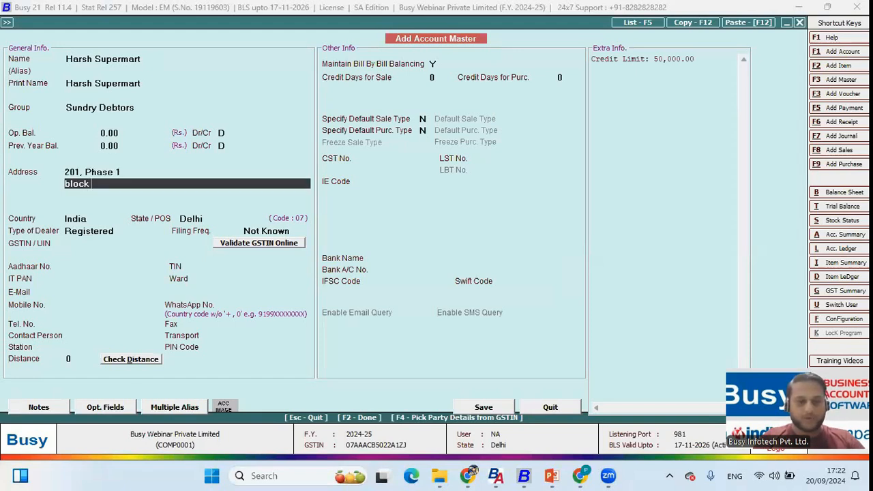
pyautogui.write(', Ashok Vihar')
pyautogui.press('Return')
pyautogui.write('Ne')
pyautogui.press('Return')
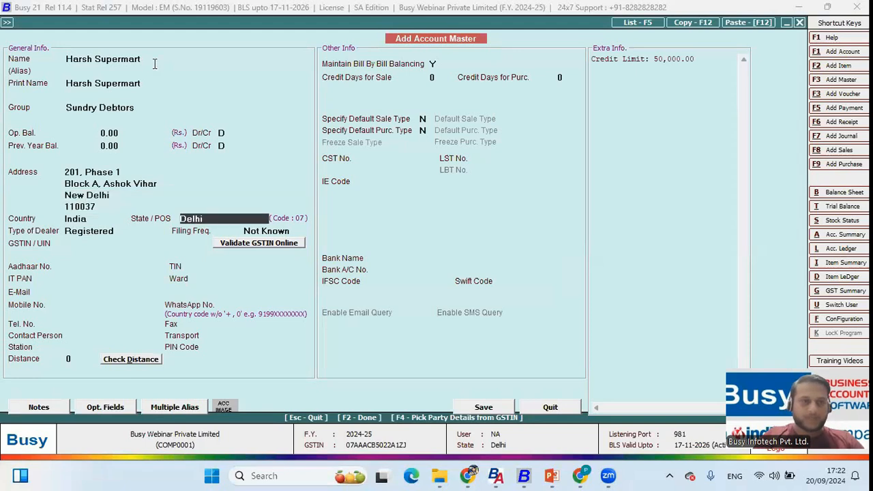
# Step: Keep Delhi as the state and set the type of dealer to Un-Registered
pyautogui.press('Return')
pyautogui.press('Down')
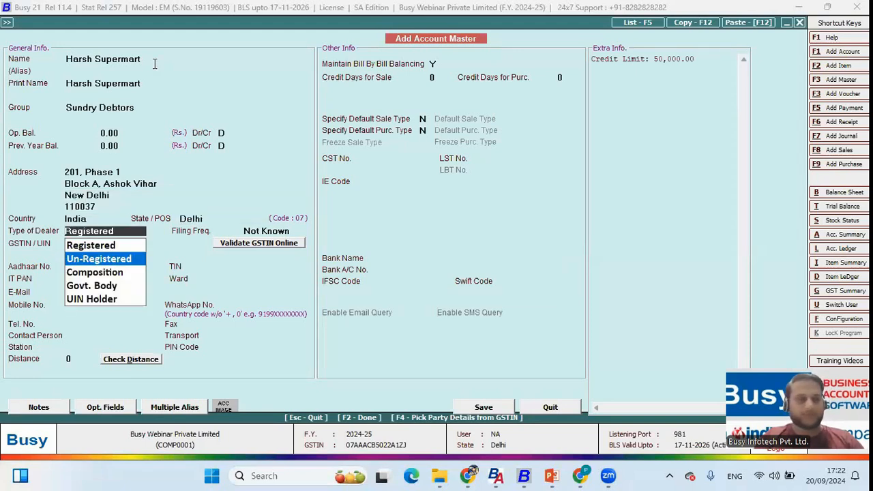
pyautogui.press('Return')
pyautogui.press('Return')
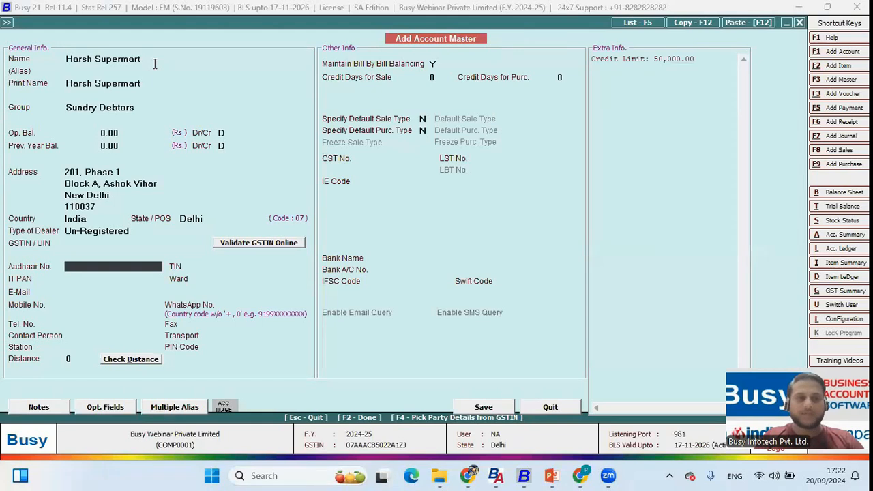
# Step: Leave the tax ID, contact and transport details blank and set the credit days for sale to 10
pyautogui.press('Return')
pyautogui.press('Return')
pyautogui.press('Return')
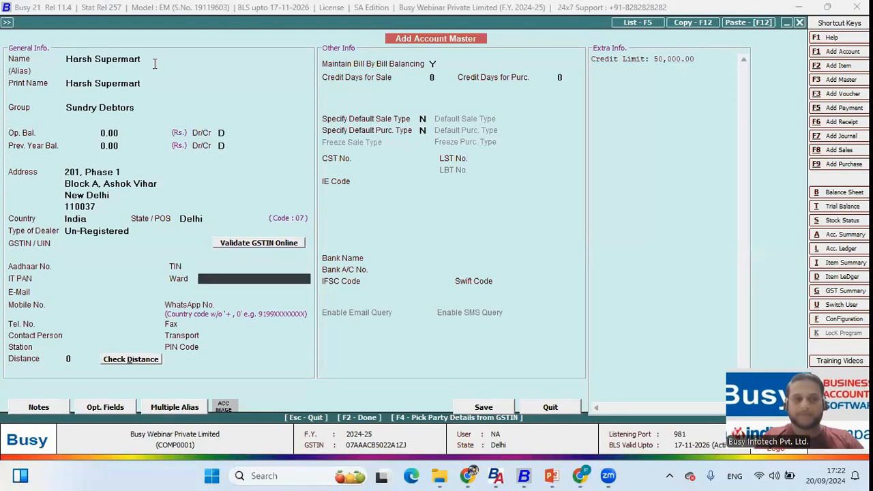
pyautogui.press('Return')
pyautogui.press('Return')
pyautogui.press('Return')
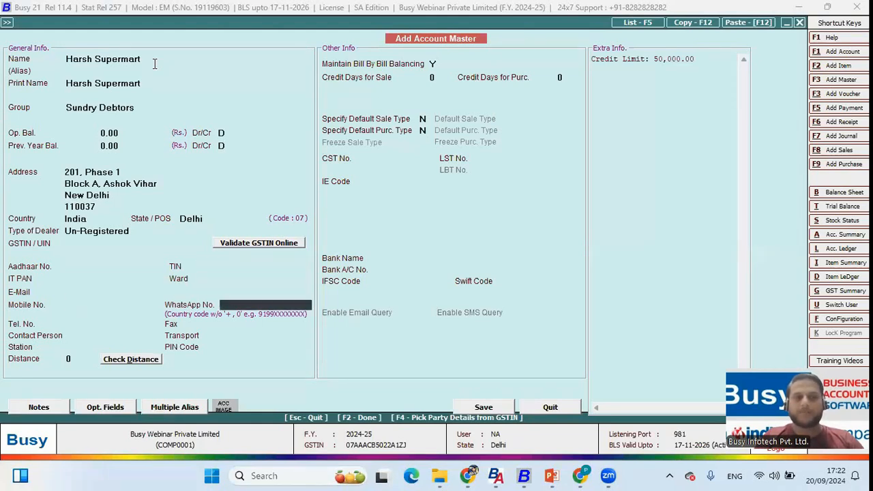
pyautogui.press('Return')
pyautogui.press('Return')
pyautogui.press('Return')
pyautogui.press('Return')
pyautogui.press('Return')
pyautogui.press('Return')
pyautogui.press('Return')
pyautogui.press('Return')
pyautogui.press('Up')
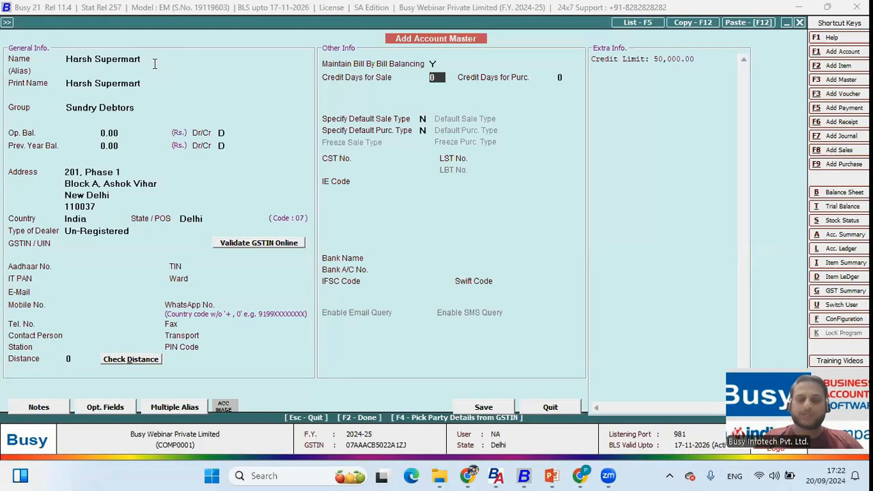
pyautogui.write('10')
pyautogui.press('Return')
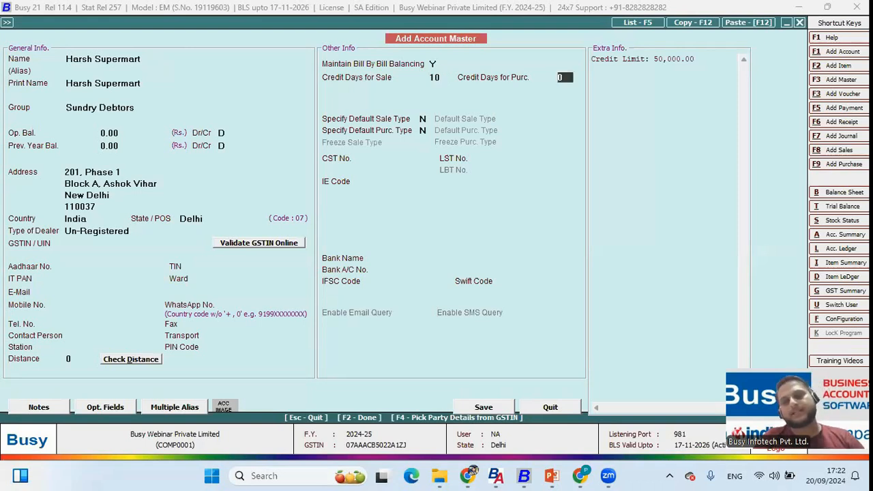
# Step: Leave the default sale and purchase types unspecified and save the Harsh Supermart account
pyautogui.press('Return')
pyautogui.press('Return')
pyautogui.press('Return')
pyautogui.press('Return')
pyautogui.press('Return')
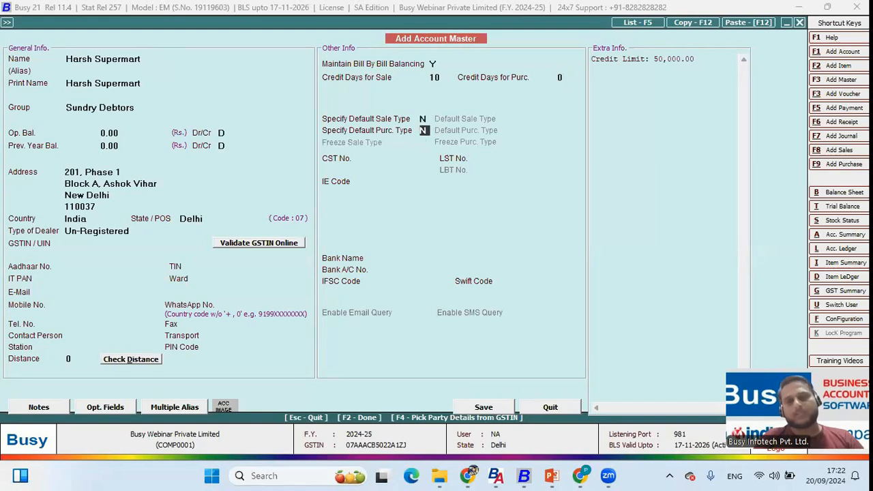
pyautogui.press('Return')
pyautogui.press('Return')
pyautogui.press('Return')
pyautogui.press('Return')
pyautogui.press('Return')
pyautogui.press('Return')
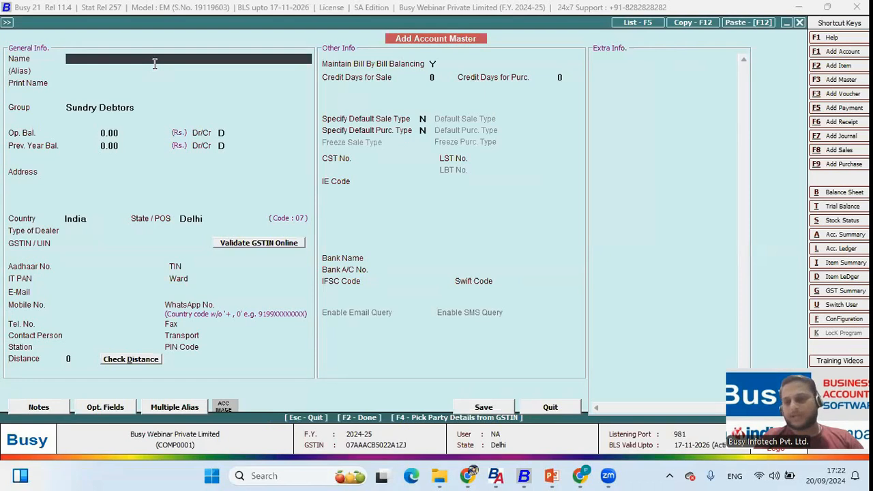
# Step: Exit account entry and request the account master list in standard format for a group of accounts
pyautogui.press('Escape')
pyautogui.press('Down')
pyautogui.press('Down')
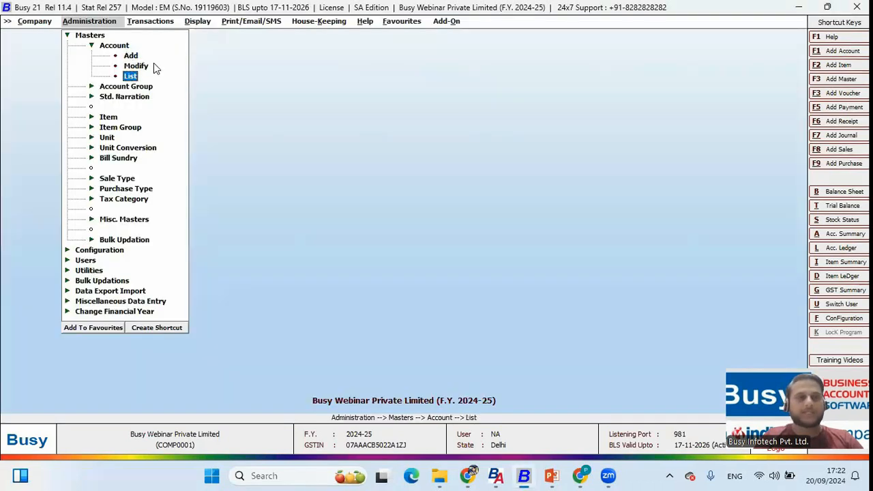
pyautogui.press('Return')
pyautogui.press('Return')
pyautogui.press('Return')
pyautogui.press('Return')
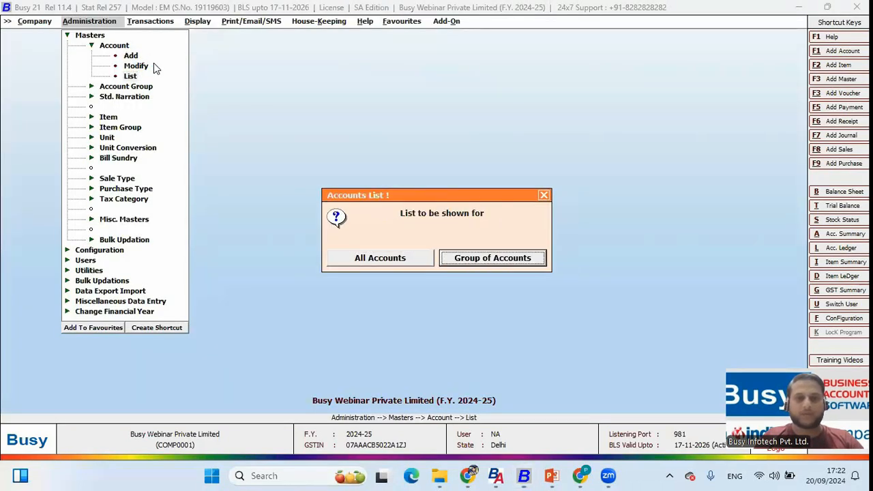
pyautogui.write('cre')
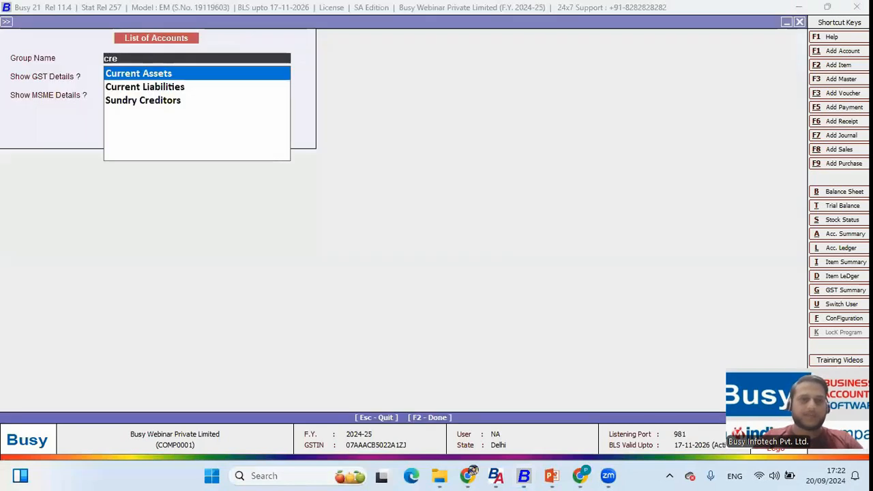
pyautogui.press('BackSpace')
pyautogui.press('BackSpace')
pyautogui.press('BackSpace')
# Step: Display the list of accounts for the Sundry Debtors group with the default GST and MSME options
pyautogui.write('deb')
pyautogui.press('Return')
pyautogui.press('Return')
pyautogui.press('Return')
pyautogui.press('Return')
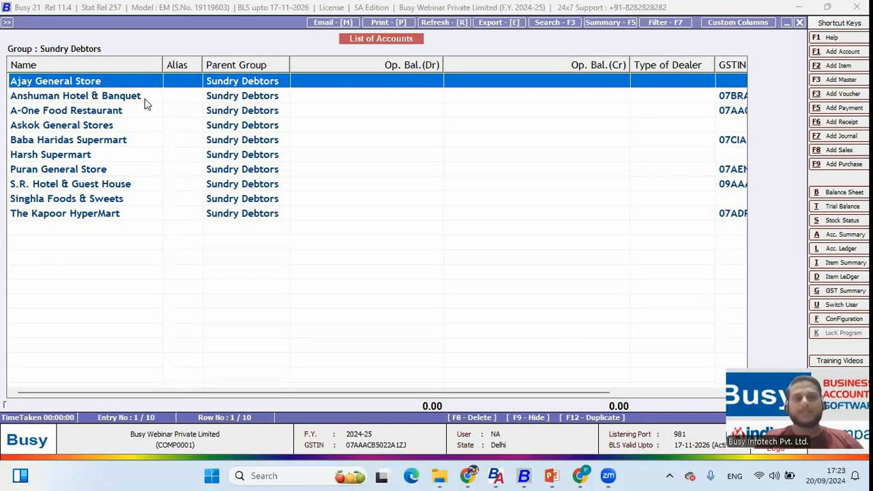
# Step: Look through the customer accounts listed under Sundry Debtors
pyautogui.press('Down')
pyautogui.press('Down')
pyautogui.press('Down')
pyautogui.press('Down')
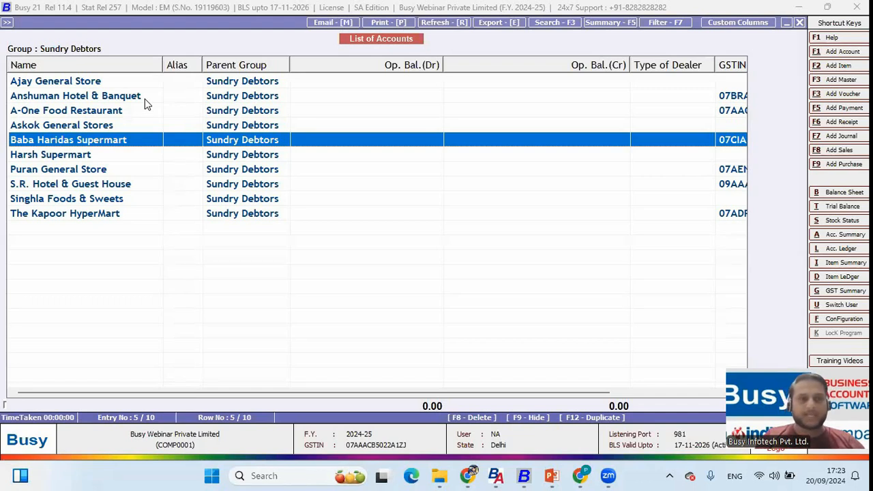
pyautogui.press('Up')
pyautogui.press('Up')
pyautogui.press('Up')
pyautogui.press('Up')
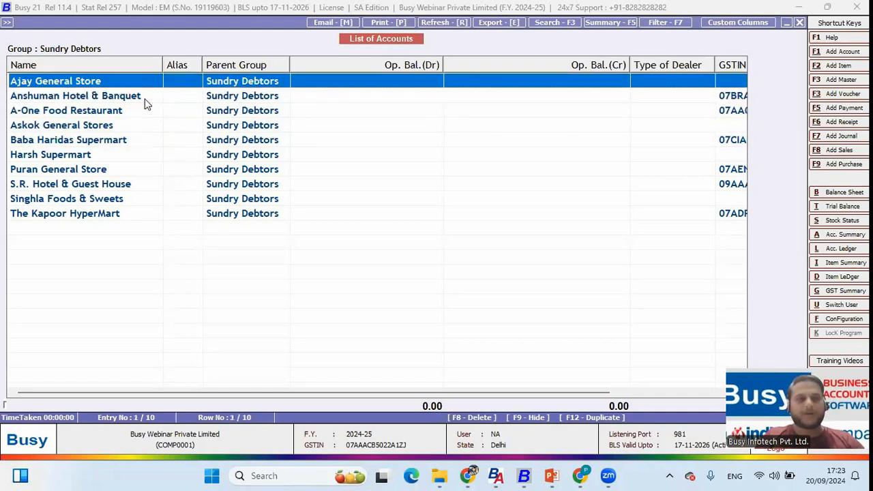
# Step: Open the Anshuman Hotel & Banquet account, review its address and other details, and close it without changes
pyautogui.press('Down')
pyautogui.press('Return')
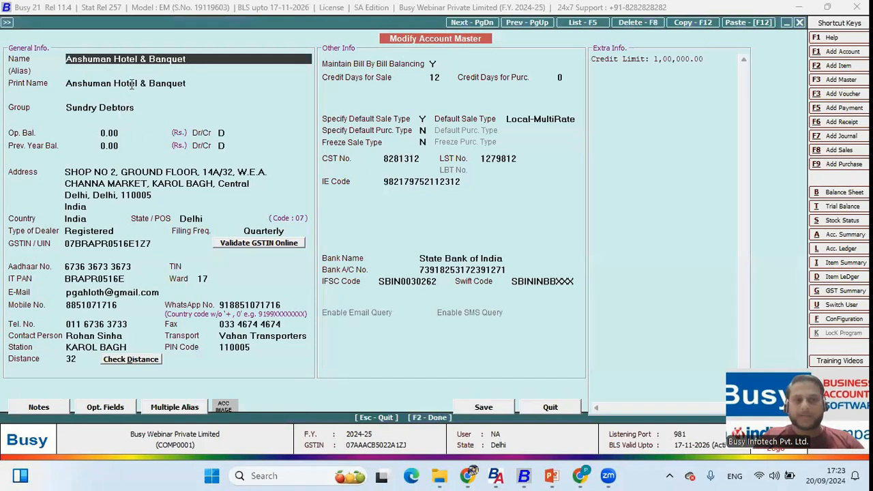
pyautogui.click(87, 172)
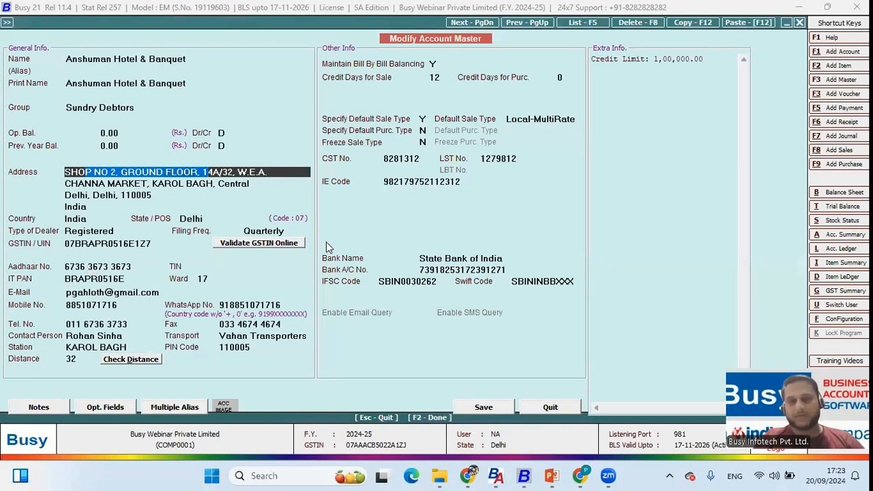
pyautogui.press('Escape')
# Step: Go back to the group selection and display the list of accounts for the Sundry Creditors group
pyautogui.press('Escape')
pyautogui.write('cre')
pyautogui.press('Down')
pyautogui.press('Down')
pyautogui.press('F2')
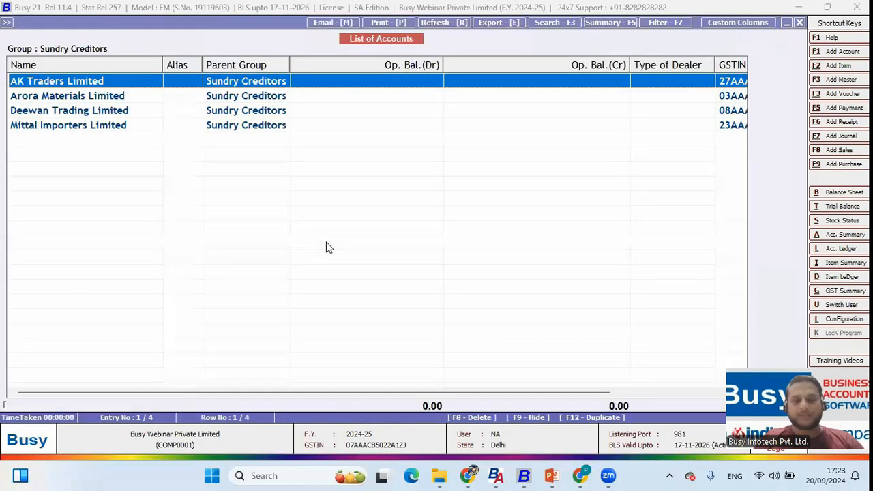
# Step: Open the AK Traders Limited account and examine its credit limit setting and credit days for purchase
pyautogui.doubleClick(253, 82)
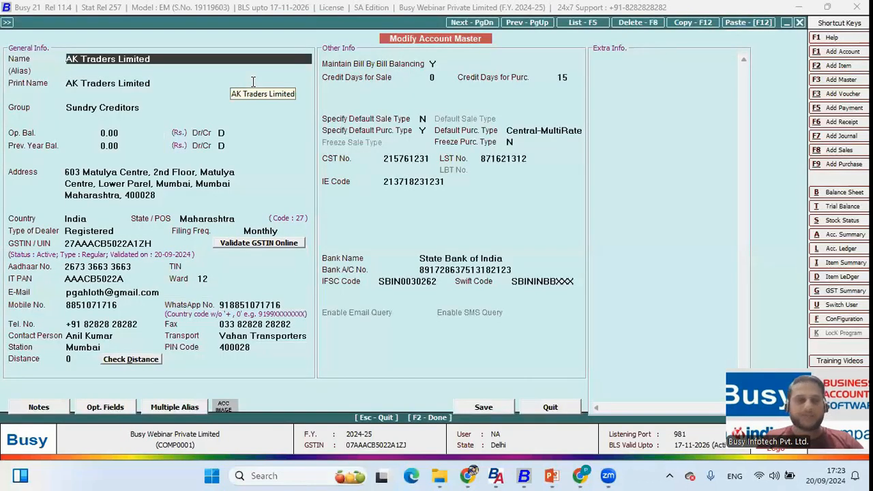
pyautogui.click(253, 82)
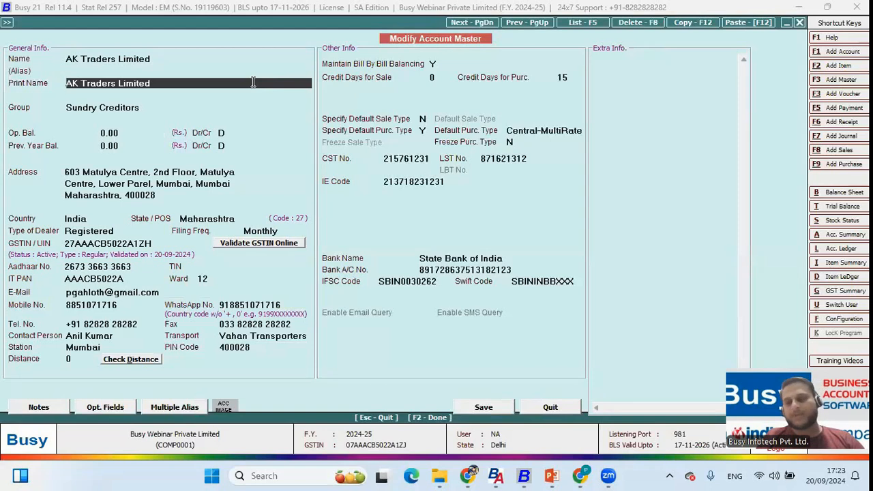
pyautogui.press('Return')
pyautogui.press('Return')
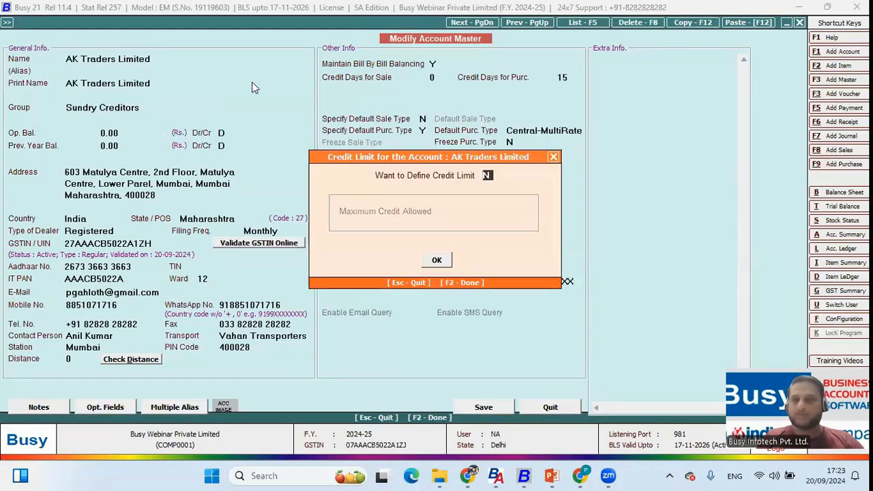
pyautogui.press('Return')
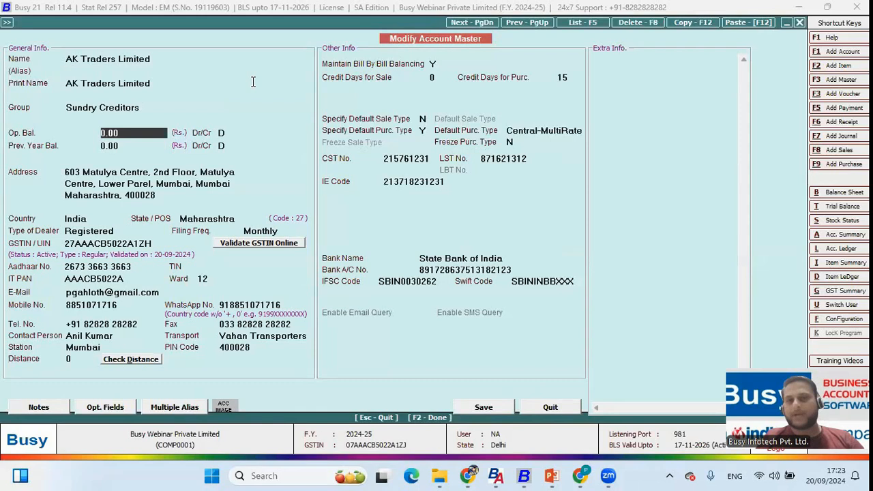
pyautogui.click(571, 75)
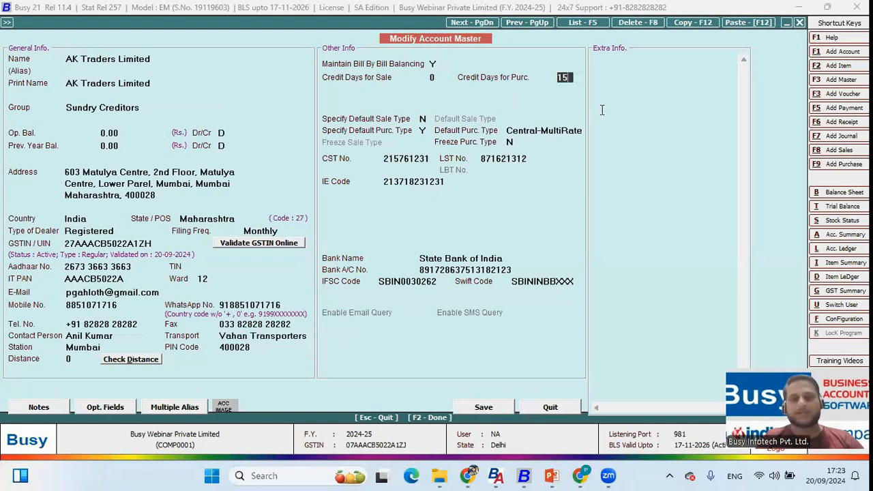
# Step: Close the AK Traders Limited account and leave the Sundry Creditors list and its group selection
pyautogui.press('Escape')
pyautogui.press('Escape')
pyautogui.press('Escape')
pyautogui.press('Escape')
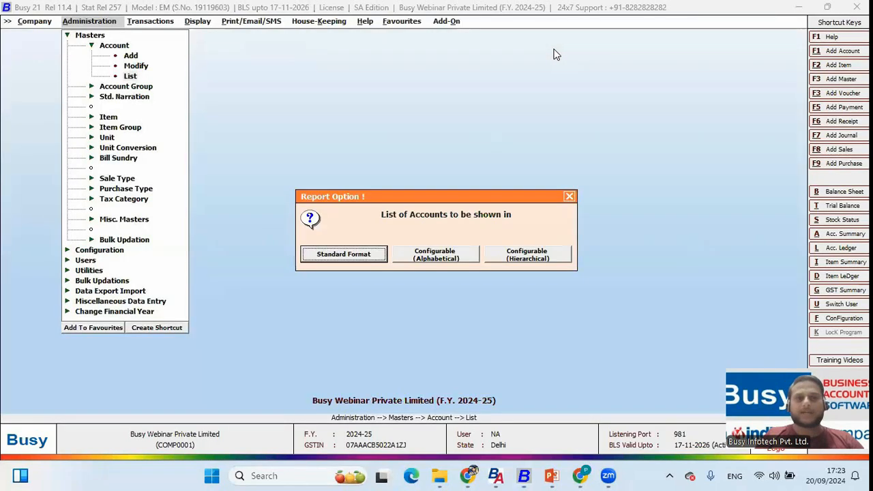
# Step: Dismiss the account list format choice, view the blank new account form and close it without entering anything
pyautogui.press('Escape')
pyautogui.press('Escape')
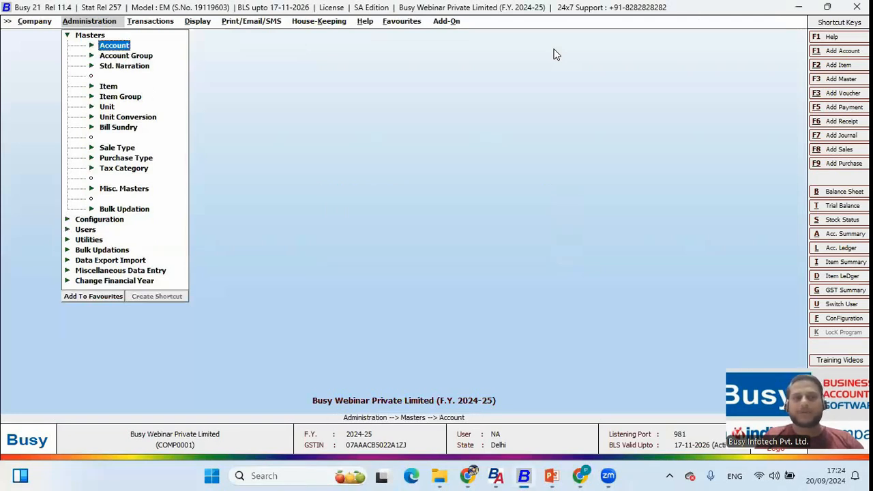
pyautogui.press('Return')
pyautogui.press('Return')
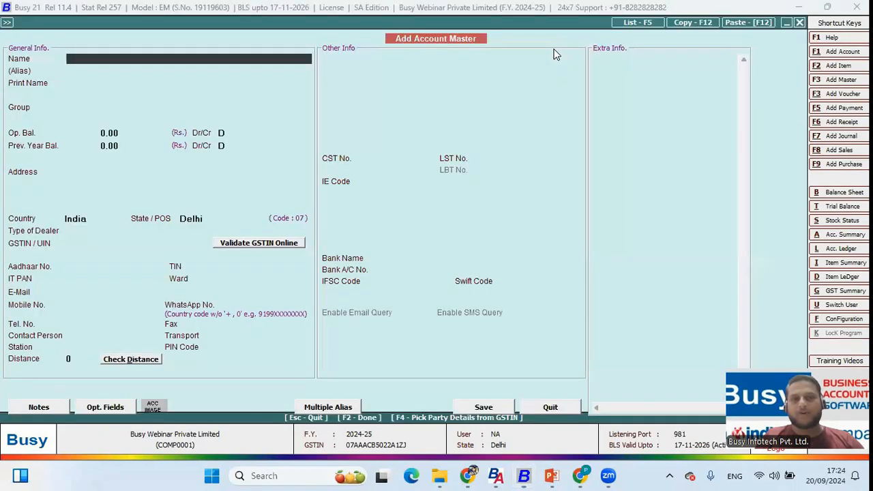
pyautogui.press('Escape')
pyautogui.press('Escape')
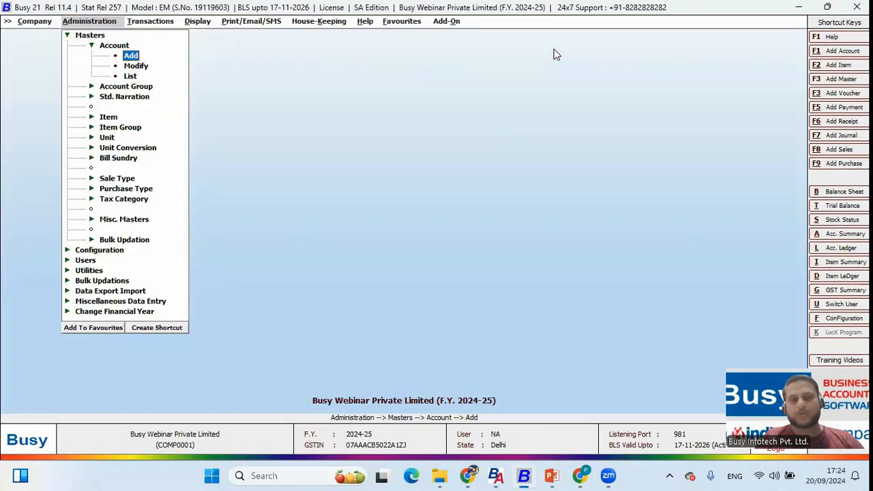
# Step: Switch to the slide presentation and advance to the slide on tracking every bill with bill-by-bill details
pyautogui.hotkey('alt', 'Tab')
pyautogui.press('Right')
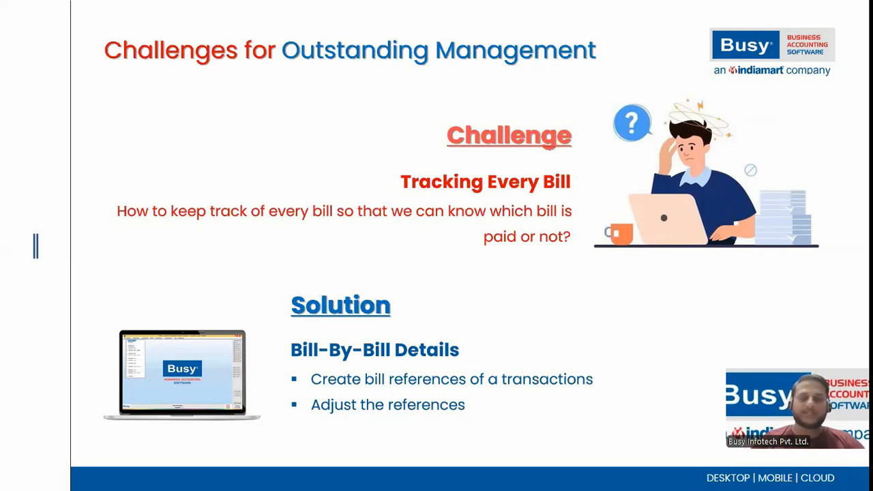
# Step: Switch back to Busy and open the Accounts section of the Features / Options configuration
pyautogui.hotkey('alt', 'Tab')
pyautogui.press('Down')
pyautogui.press('Return')
pyautogui.press('Return')
pyautogui.press('Down')
pyautogui.press('Down')
pyautogui.press('Down')
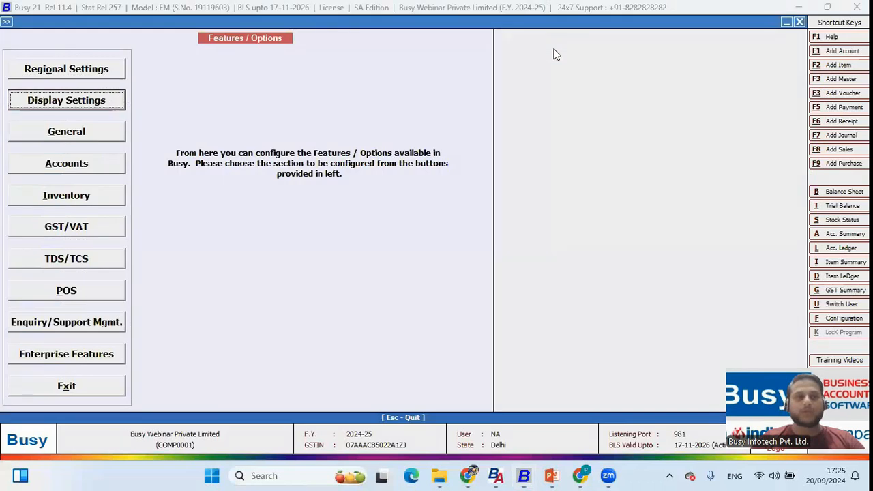
pyautogui.press('Return')
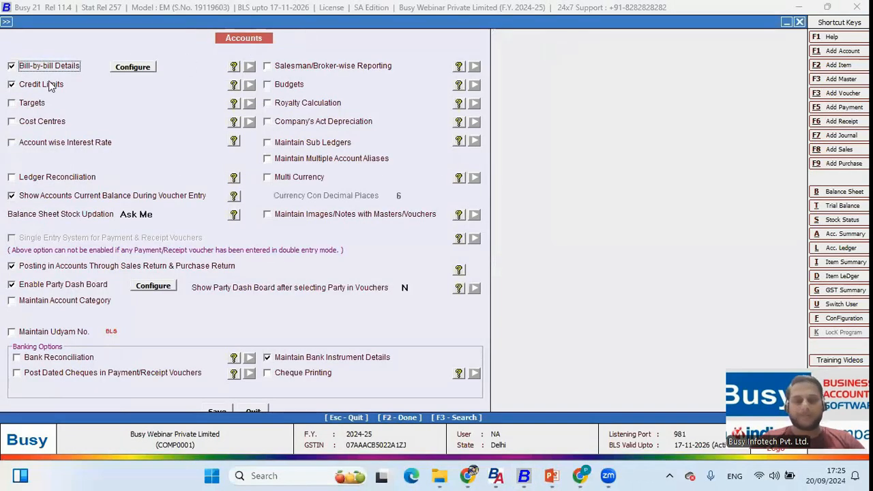
# Step: Search the account options for "bill-by" and leave the Features / Options configuration without changes
pyautogui.press('F3')
pyautogui.write('bill-by')
pyautogui.press('Return')
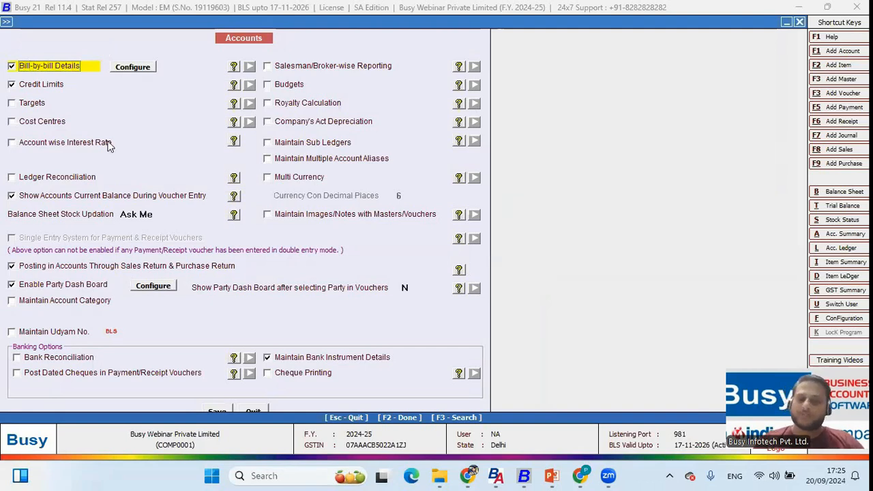
pyautogui.press('Escape')
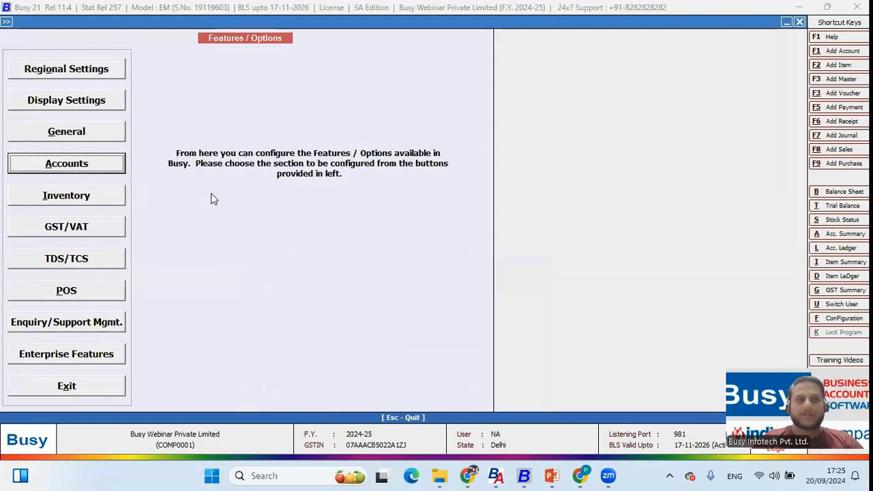
pyautogui.press('Escape')
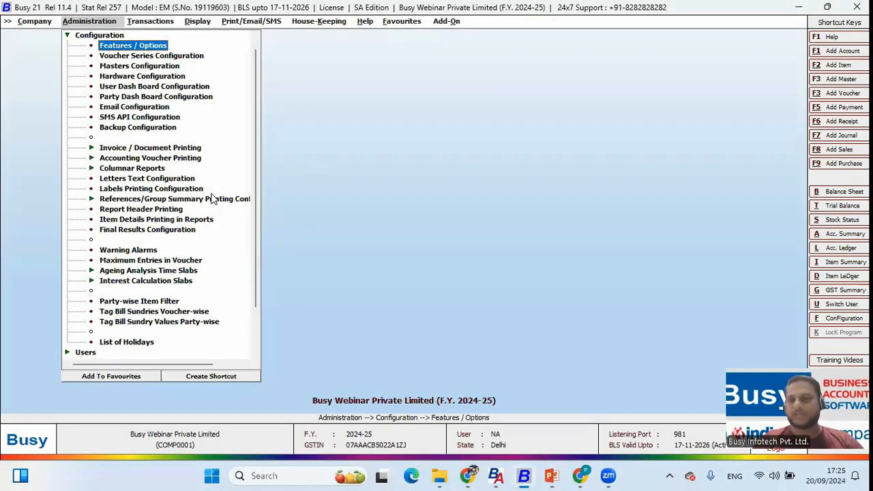
# Step: Reopen the Accounts feature options, check the Bill-by-bill Details and Credit Limits settings, and leave without changes
pyautogui.press('Return')
pyautogui.press('Down')
pyautogui.press('Down')
pyautogui.press('Down')
pyautogui.press('Return')
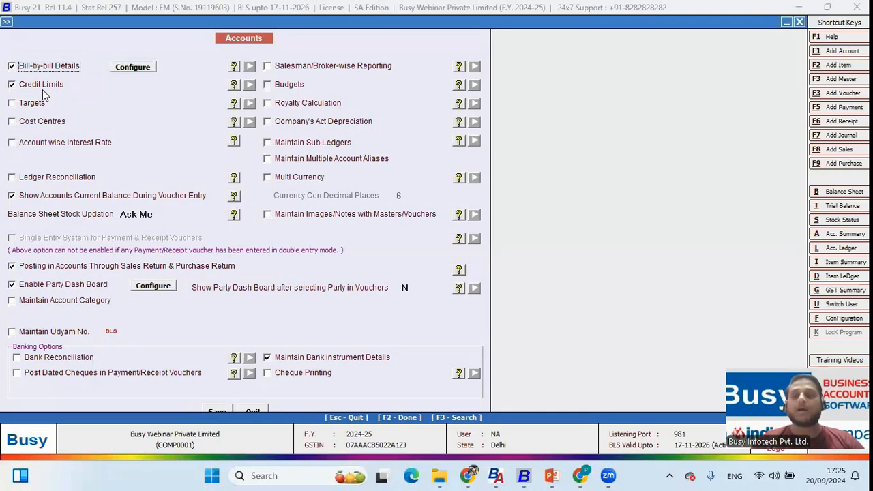
pyautogui.press('Escape')
pyautogui.press('Escape')
# Step: Open the Ajay General Store account master for modification
pyautogui.press('Up')
pyautogui.press('Return')
pyautogui.press('Down')
pyautogui.press('Up')
pyautogui.press('Return')
pyautogui.press('Down')
pyautogui.press('Return')
pyautogui.press('Down')
pyautogui.press('Down')
pyautogui.press('Down')
pyautogui.press('Down')
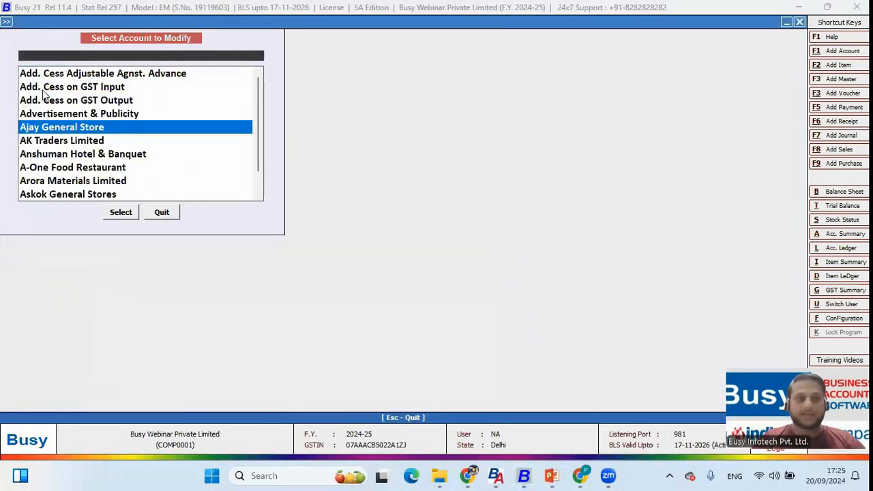
pyautogui.press('Return')
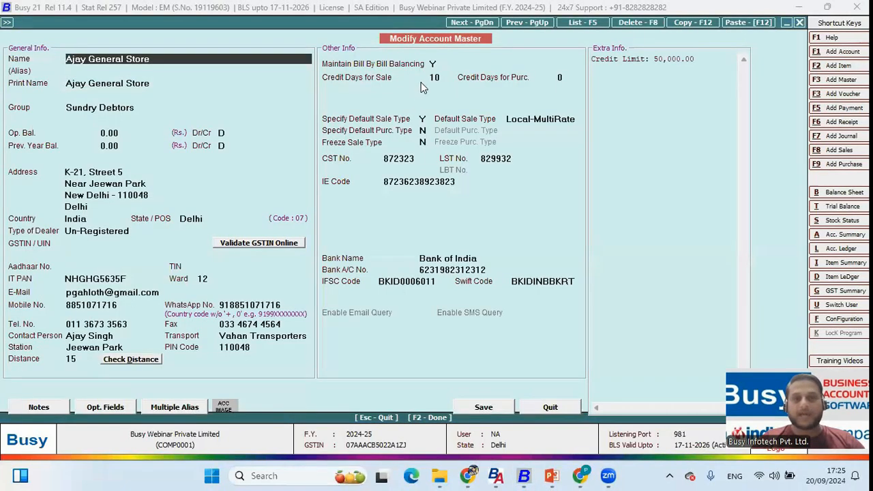
# Step: Switch Maintain Bill By Bill Balancing to N and back to Y for Ajay General Store, and close the account unsaved
pyautogui.click(435, 64)
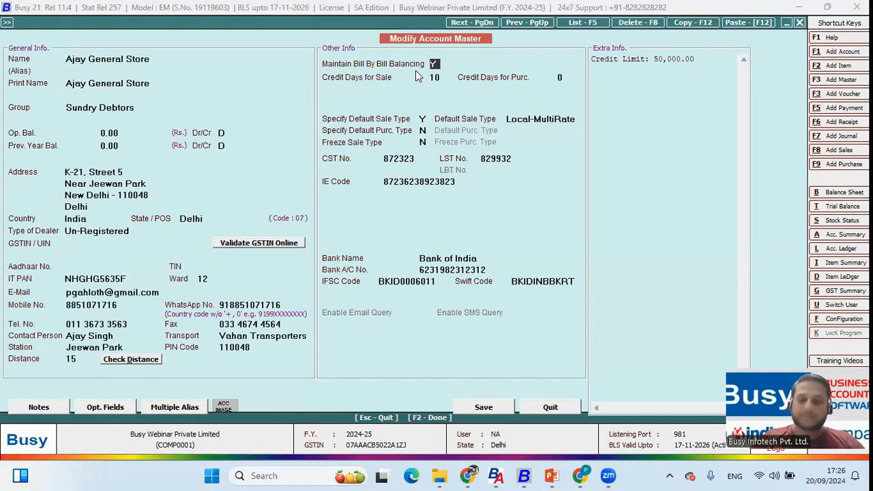
pyautogui.press('n')
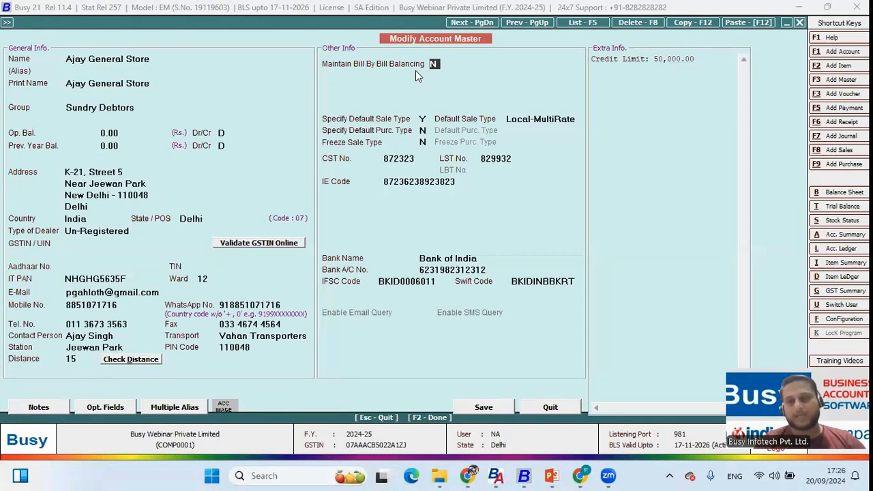
pyautogui.press('y')
pyautogui.press('Return')
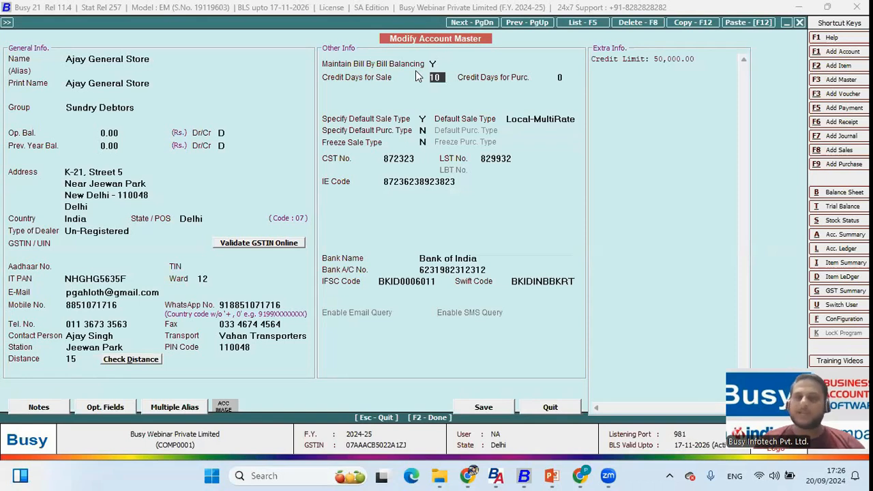
pyautogui.press('Escape')
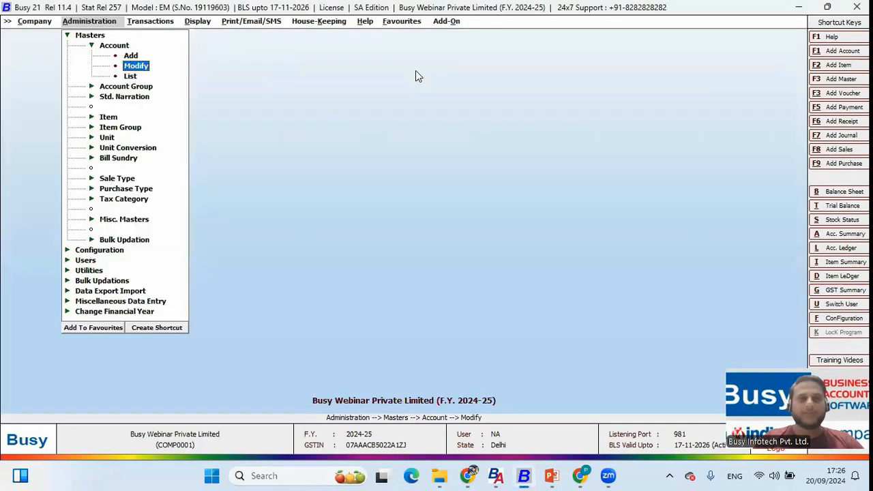
# Step: Start a new sales voucher dated 20-09-2024 with the Local-MultiRate sale type
pyautogui.press('Right')
pyautogui.press('Return')
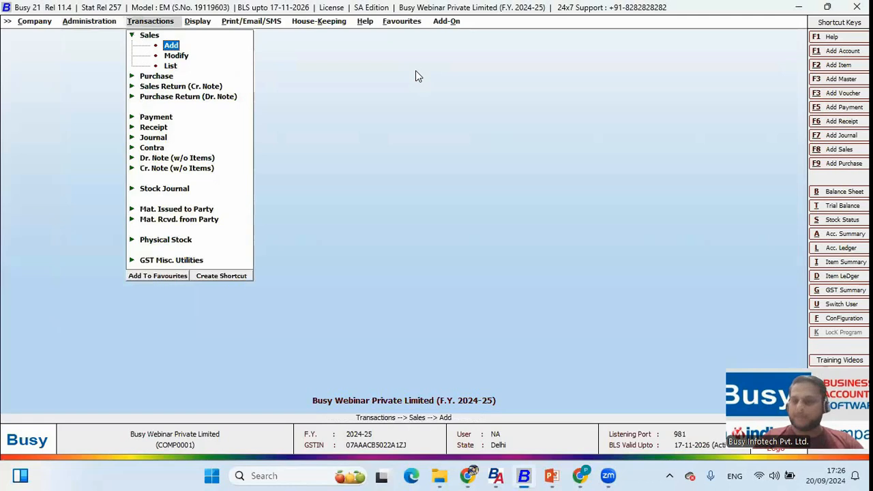
pyautogui.press('Return')
pyautogui.write('2024')
pyautogui.press('Return')
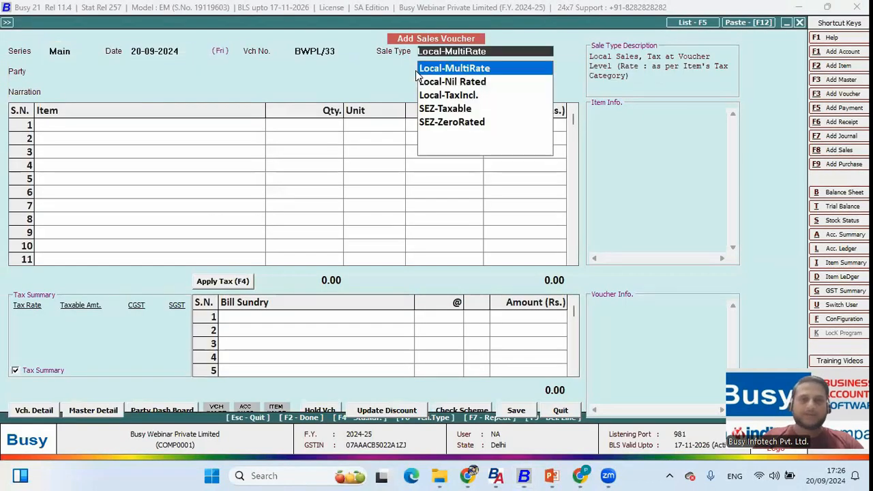
pyautogui.press('Return')
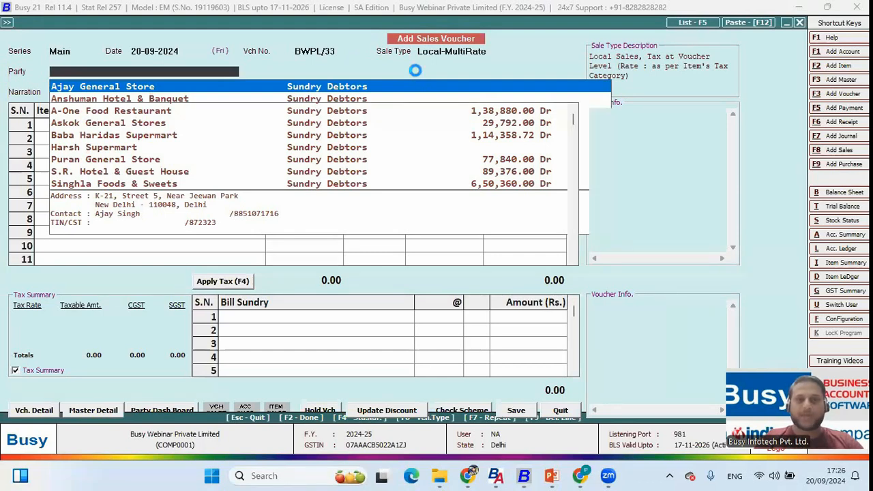
# Step: Open the Ajay General Store master from the voucher's party list, examine its credit days and credit limit, and close it unchanged
pyautogui.hotkey('alt', 'c')
pyautogui.press('Escape')
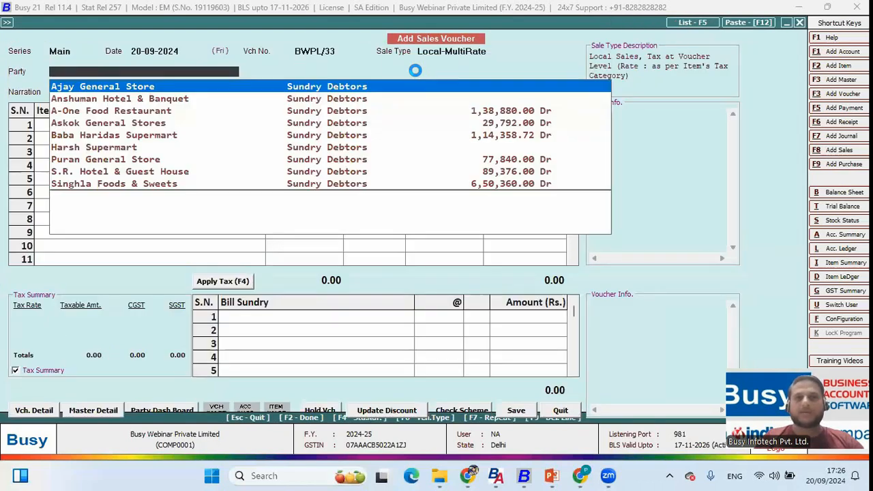
pyautogui.press('Return')
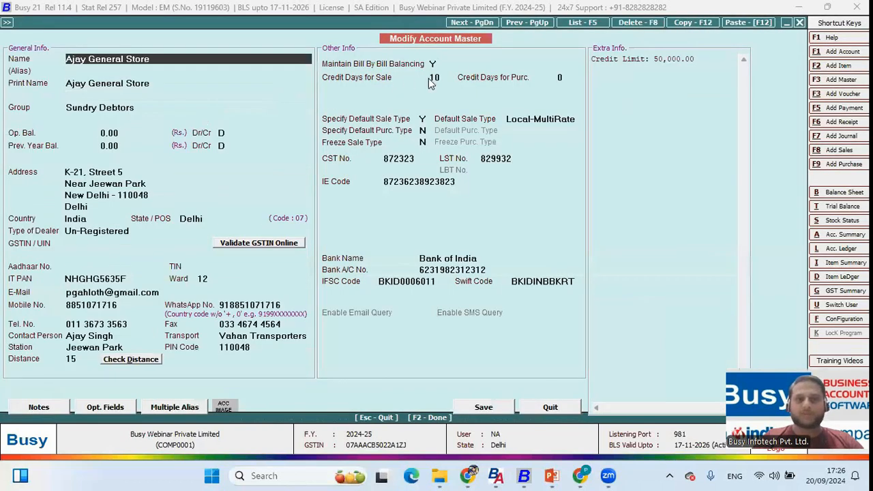
pyautogui.click(437, 79)
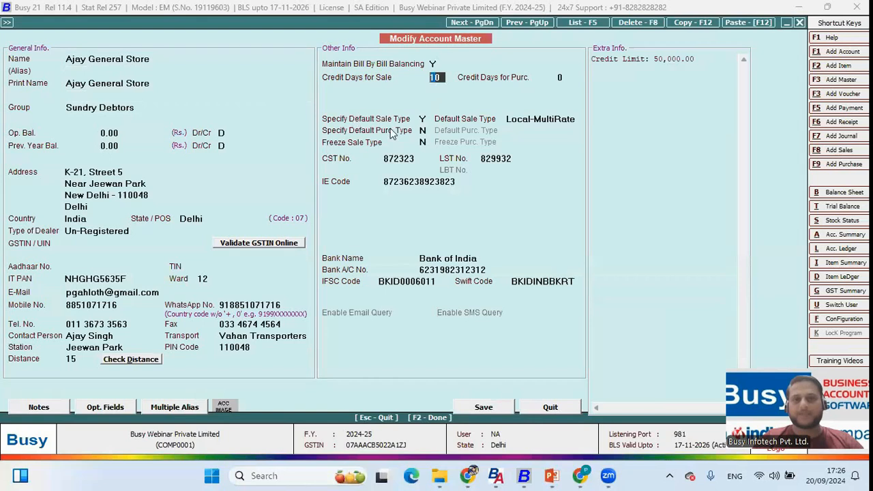
pyautogui.press('F2')
pyautogui.click(523, 262)
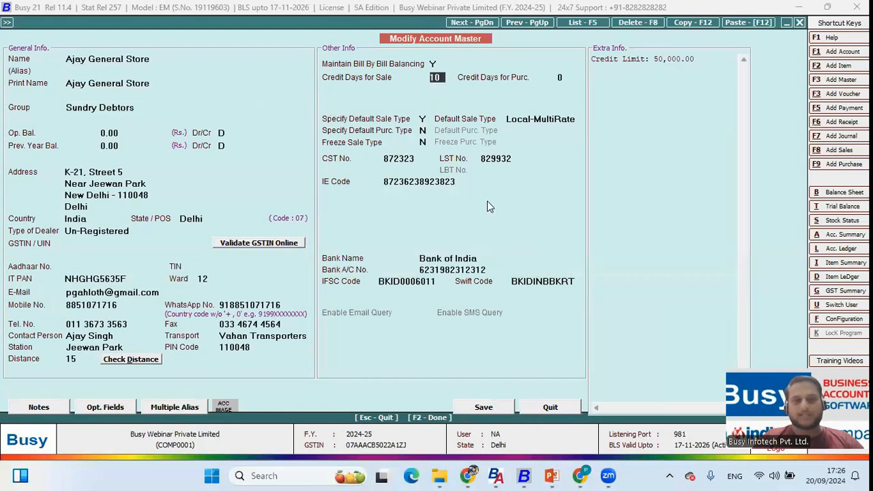
pyautogui.click(158, 62)
pyautogui.press('Return')
pyautogui.press('Return')
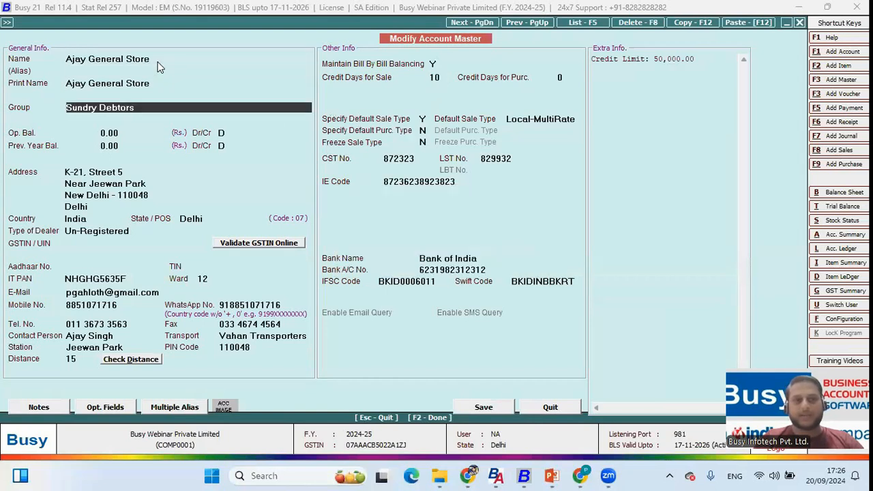
pyautogui.press('Return')
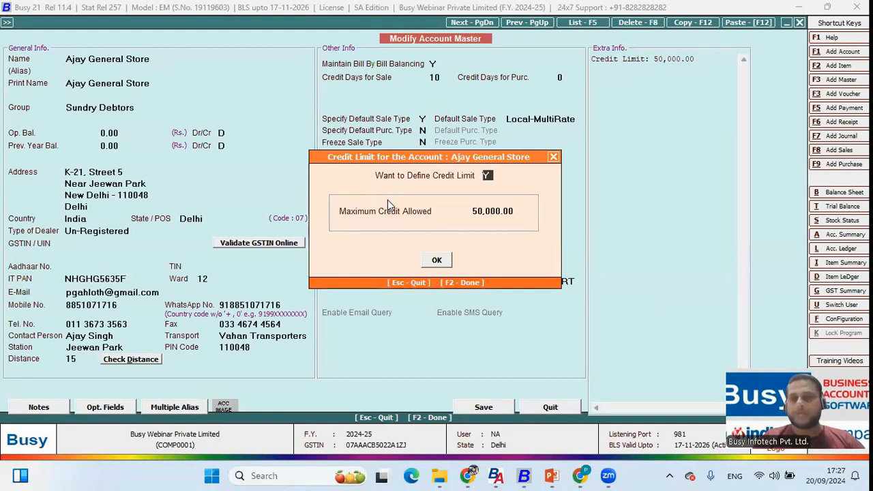
pyautogui.press('Escape')
pyautogui.press('Escape')
# Step: Choose Ajay General Store as the voucher's party and add 100 Nos. of Coriander Powder (1.00 KG)
pyautogui.press('Return')
pyautogui.press('Return')
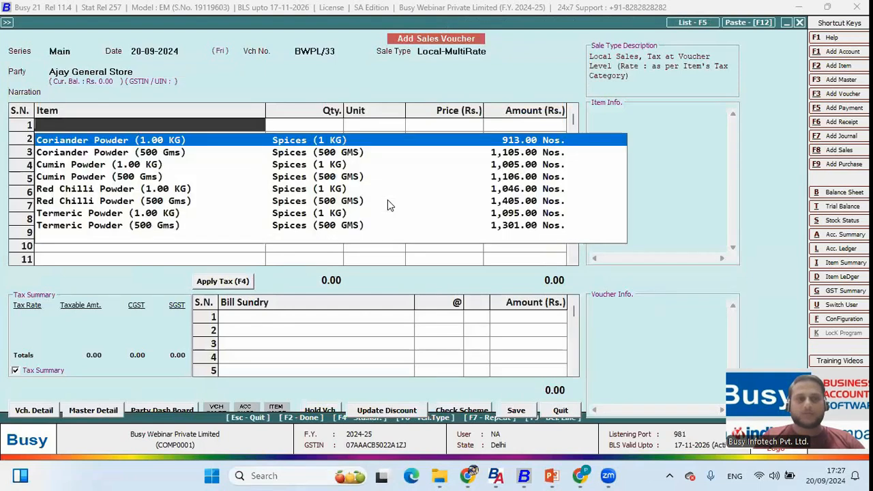
pyautogui.press('Return')
pyautogui.write('100')
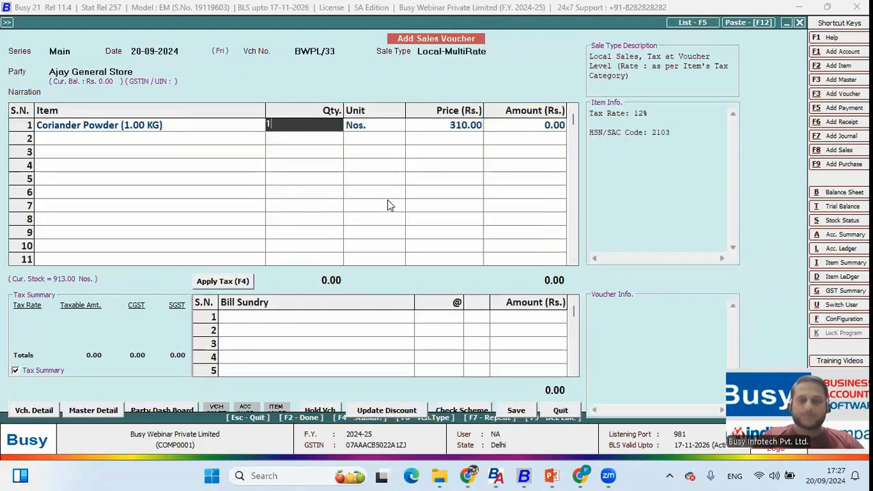
pyautogui.press('Return')
pyautogui.press('Return')
pyautogui.press('Return')
# Step: Add 100 Nos. of Cumin Powder (1.00 KG) as the second item of the sales voucher
pyautogui.press('space')
pyautogui.press('Down')
pyautogui.press('Return')
pyautogui.write('100')
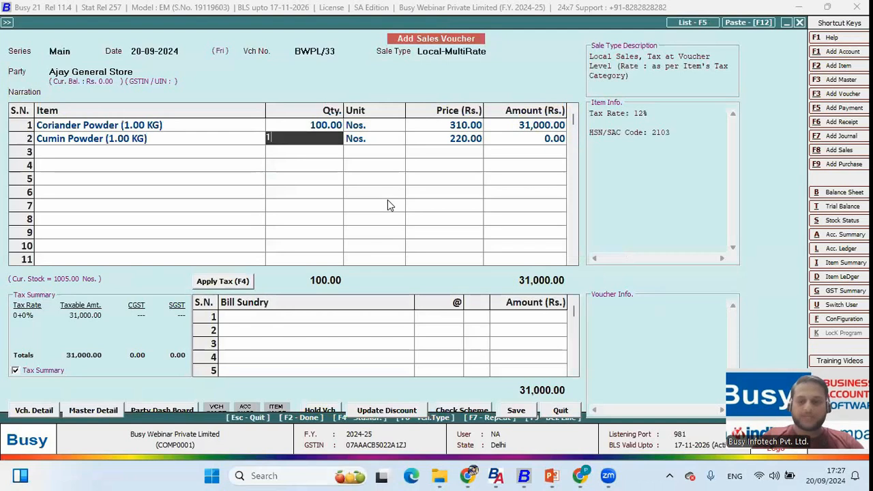
pyautogui.press('Return')
pyautogui.press('Return')
pyautogui.press('Return')
# Step: Apply CGST and SGST to the voucher and try to save it, declining to continue past the party's credit limit
pyautogui.press('Return')
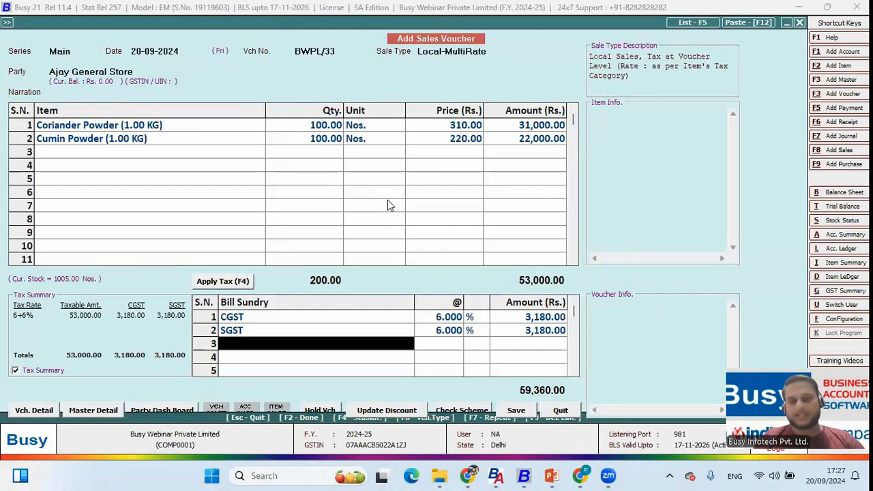
pyautogui.press('Return')
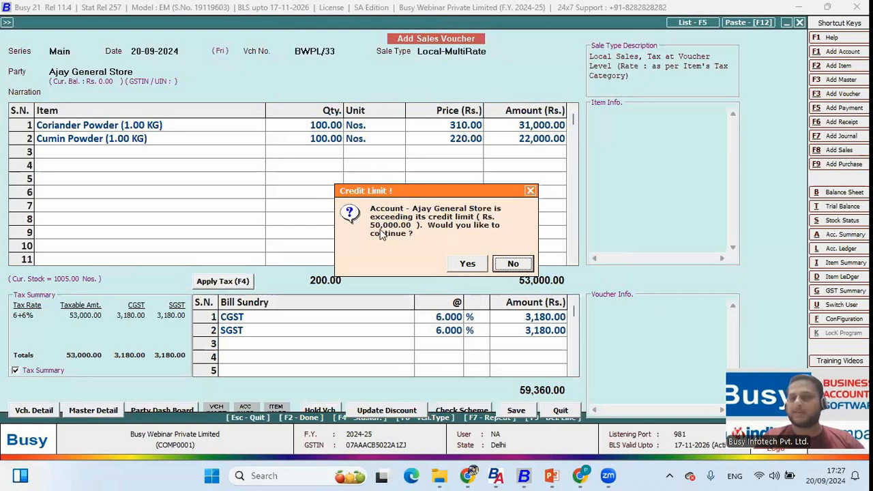
pyautogui.click(513, 265)
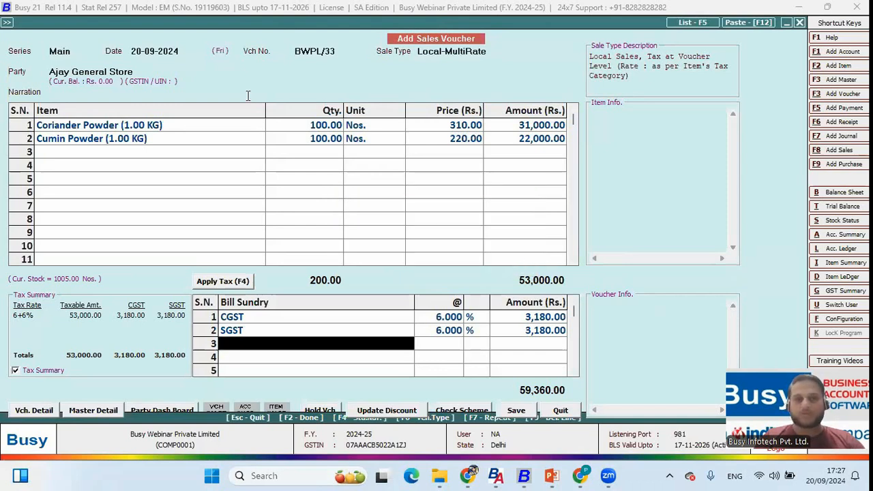
# Step: Set the quantity of Cumin Powder (1.00 KG) to 50 Nos
pyautogui.click(226, 138)
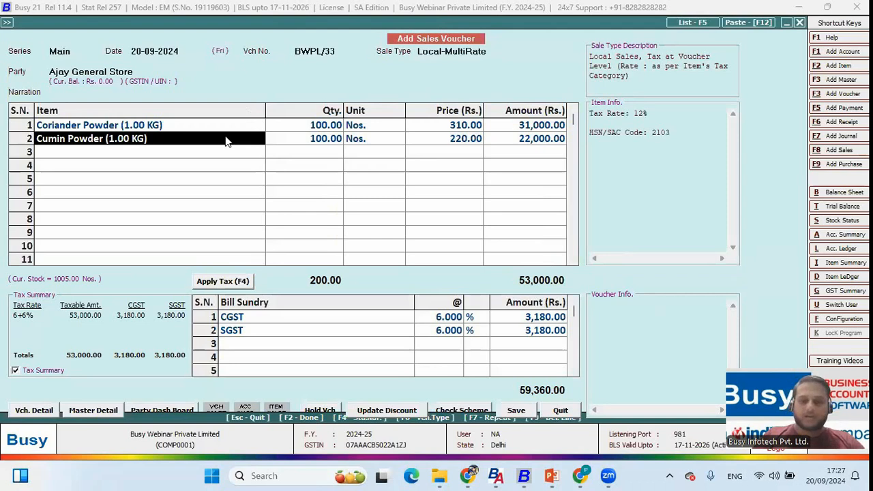
pyautogui.press('Return')
pyautogui.write('50')
pyautogui.press('Return')
pyautogui.press('Return')
pyautogui.press('Return')
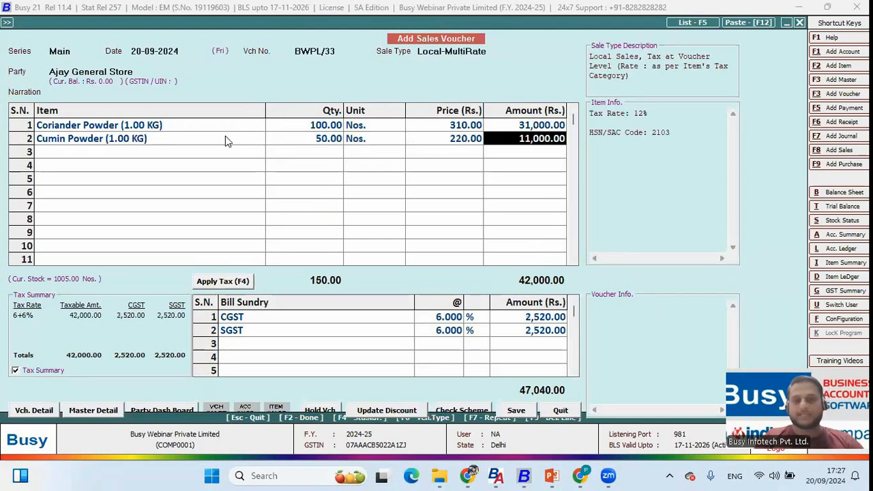
# Step: Reapply CGST and SGST to the Ajay General Store sales voucher and save it
pyautogui.press('Return')
pyautogui.click(225, 281)
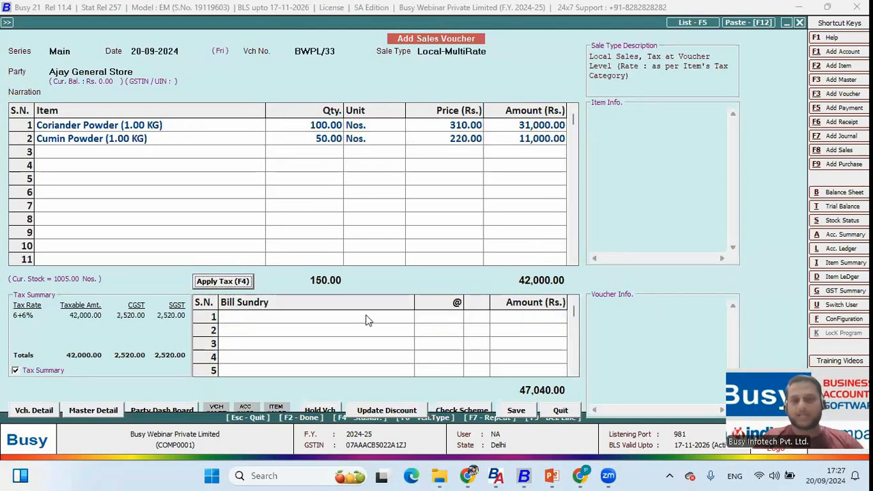
pyautogui.click(516, 411)
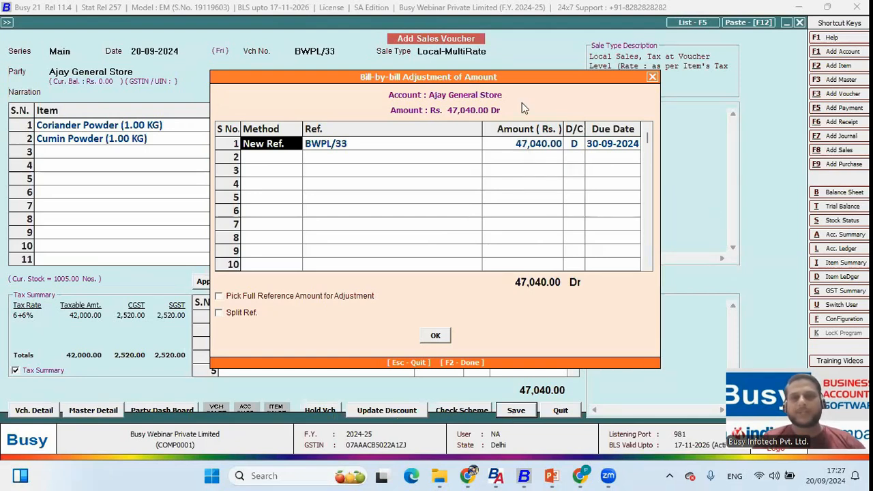
# Step: Review and accept the bill-by-bill New Ref. BWPL/33 for Rs. 47,040.00 due on 30-09-2024
pyautogui.click(507, 165)
pyautogui.click(317, 151)
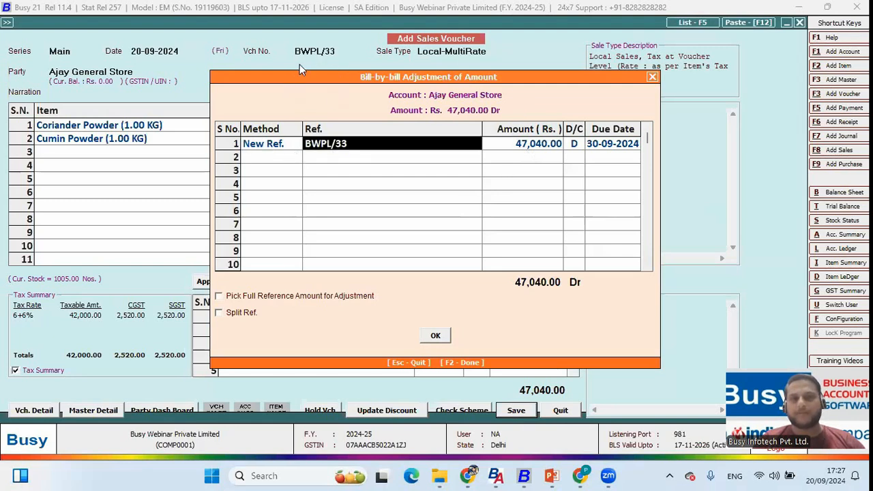
pyautogui.click(278, 147)
pyautogui.click(311, 145)
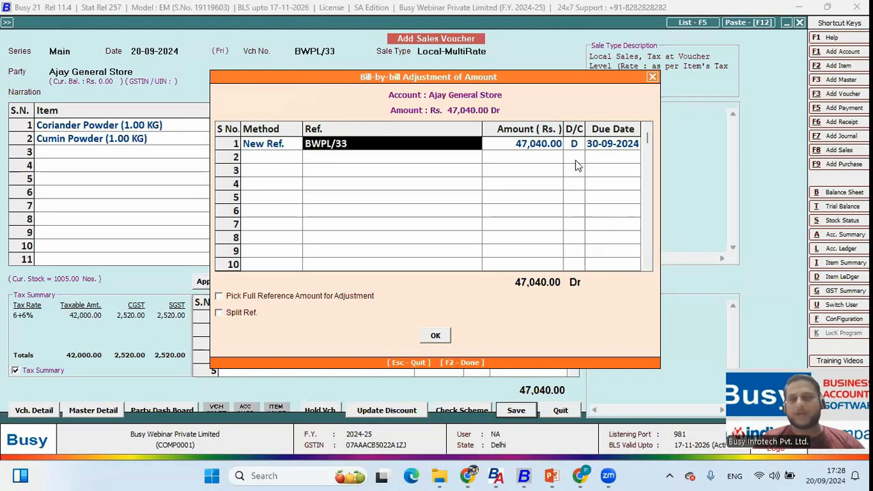
pyautogui.click(608, 147)
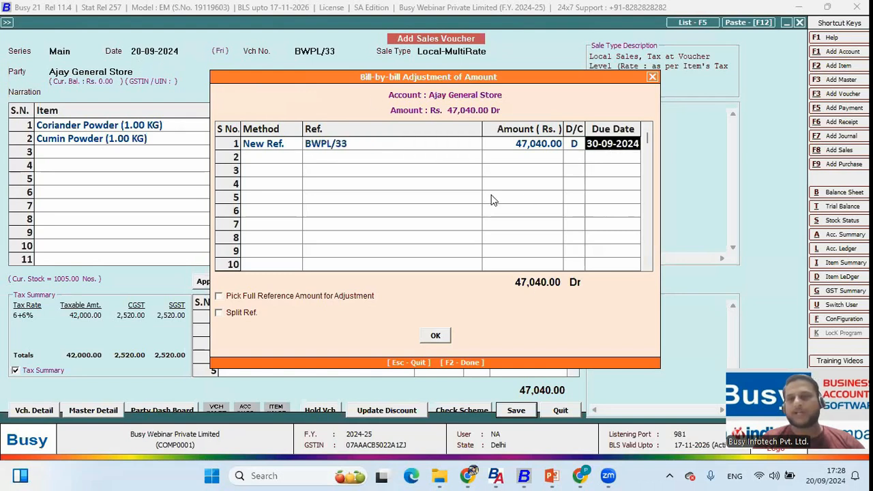
pyautogui.click(293, 143)
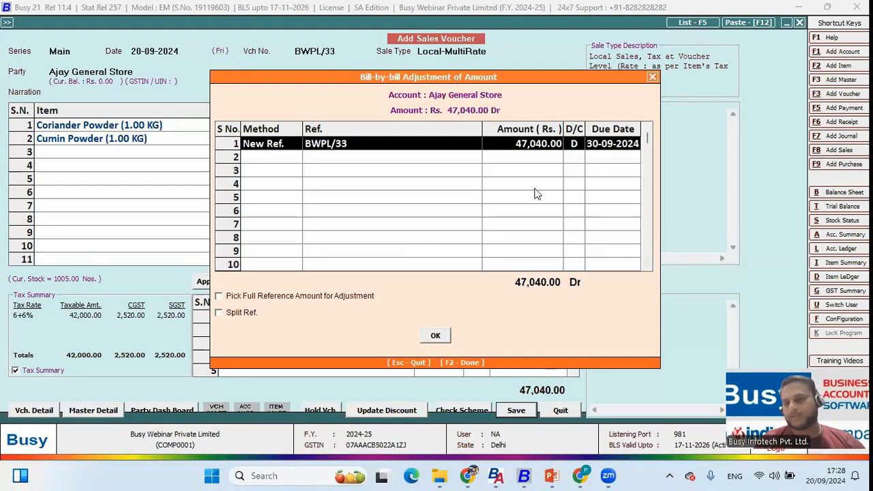
pyautogui.click(448, 334)
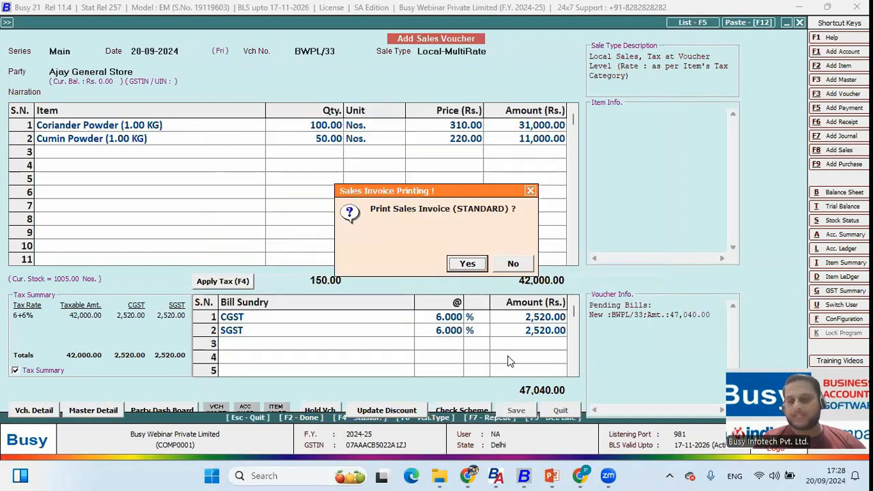
# Step: Preview the sales invoice in the STANDARD format, check it down to the terms and signature, and close the preview
pyautogui.press('Return')
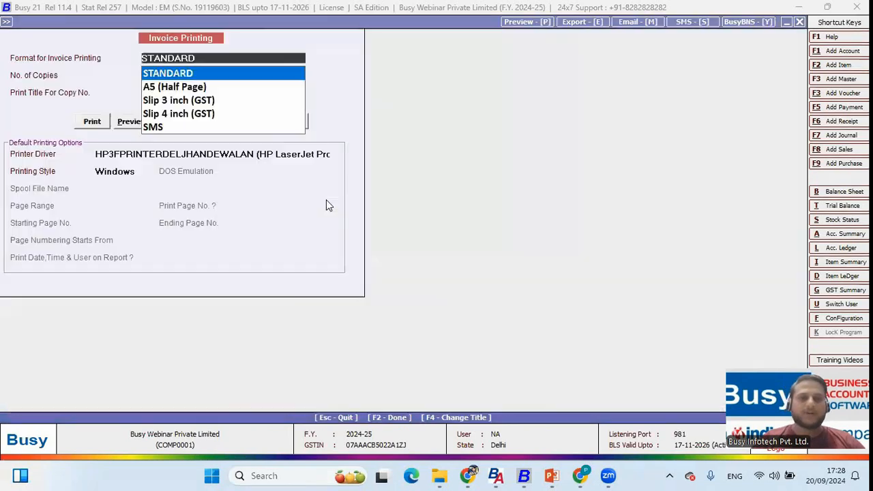
pyautogui.press('Return')
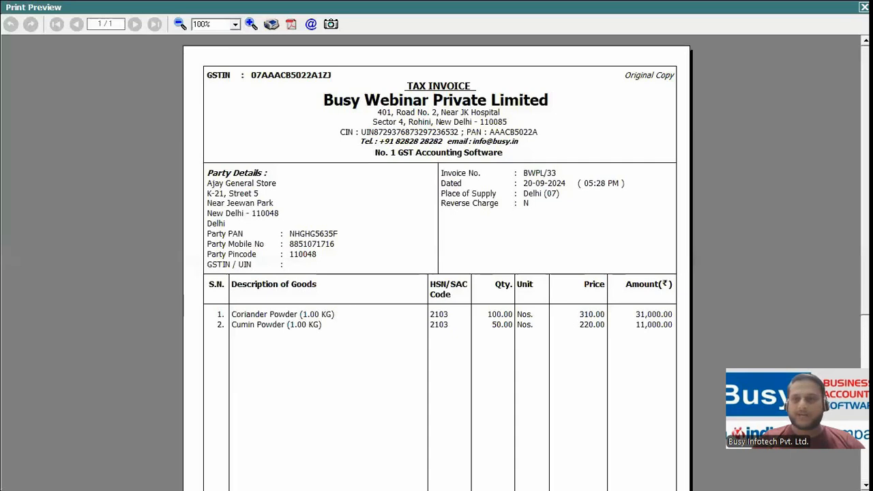
pyautogui.scroll(-5, 436, 272)
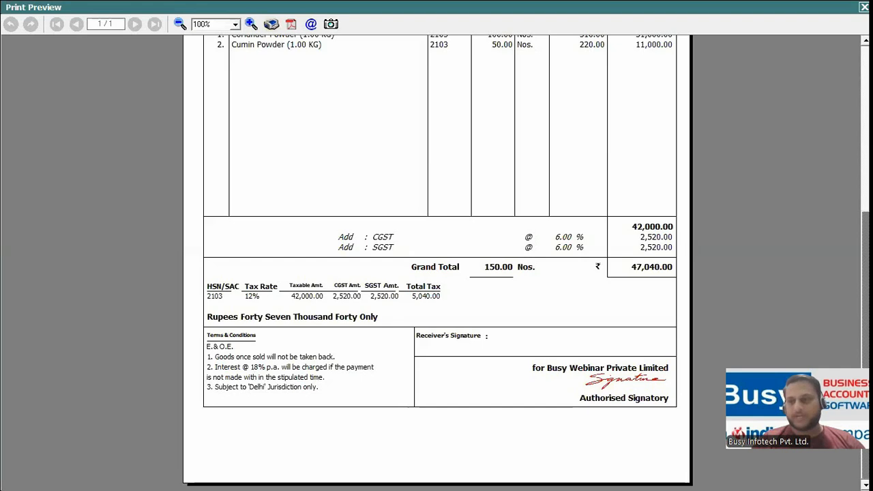
pyautogui.press('pageup')
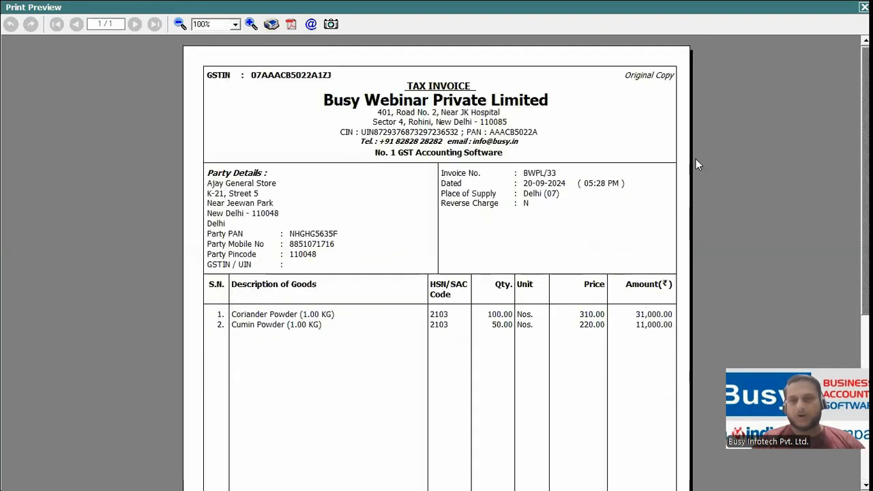
pyautogui.press('Escape')
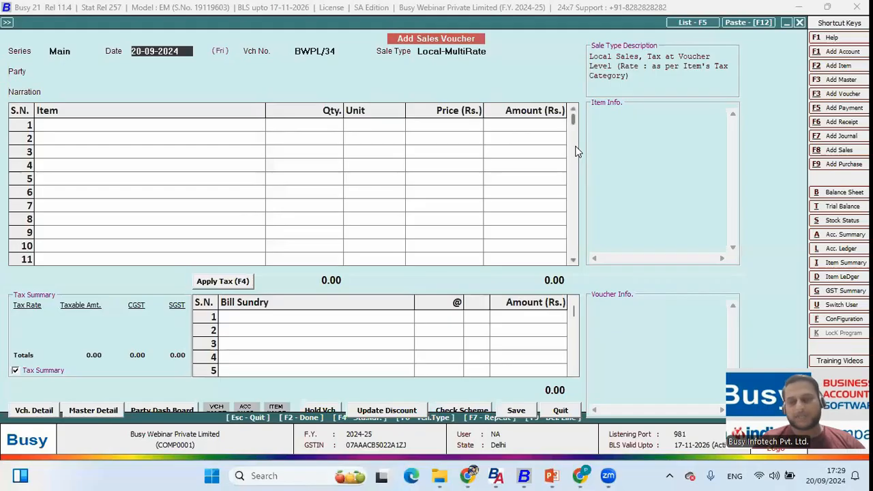
# Step: Leave sales voucher entry and start adding a new receipt voucher
pyautogui.press('Escape')
pyautogui.press('Return')
pyautogui.press('Escape')
pyautogui.press('Down')
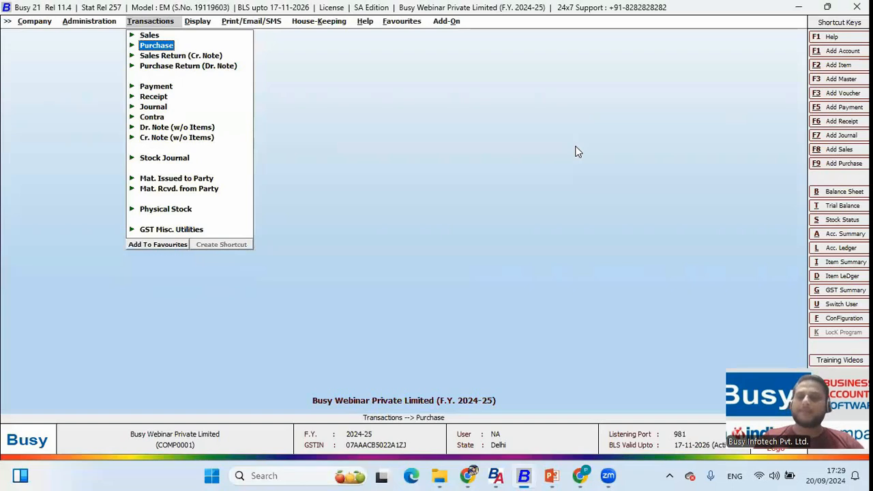
pyautogui.press('Down')
pyautogui.press('Down')
pyautogui.press('Down')
pyautogui.press('Down')
pyautogui.press('Return')
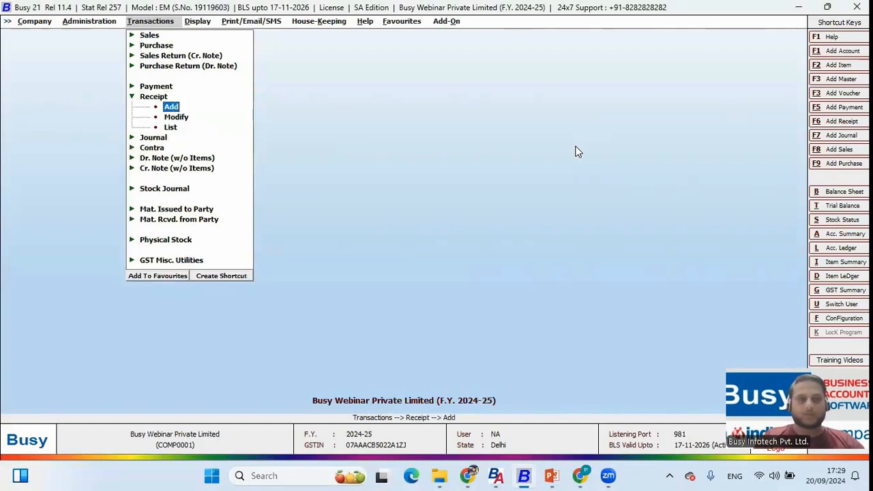
pyautogui.press('Return')
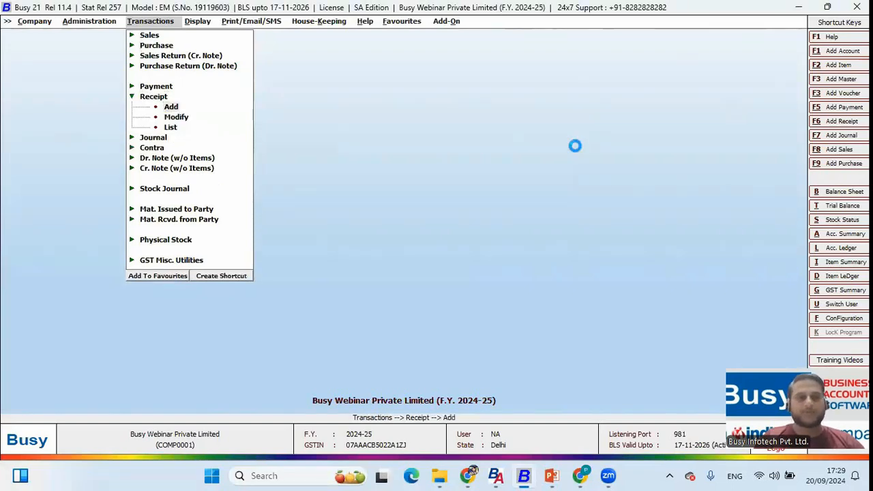
# Step: Date the receipt voucher 25-09-2024 and set its GST nature to Not Applicable
pyautogui.write('25')
pyautogui.press('Return')
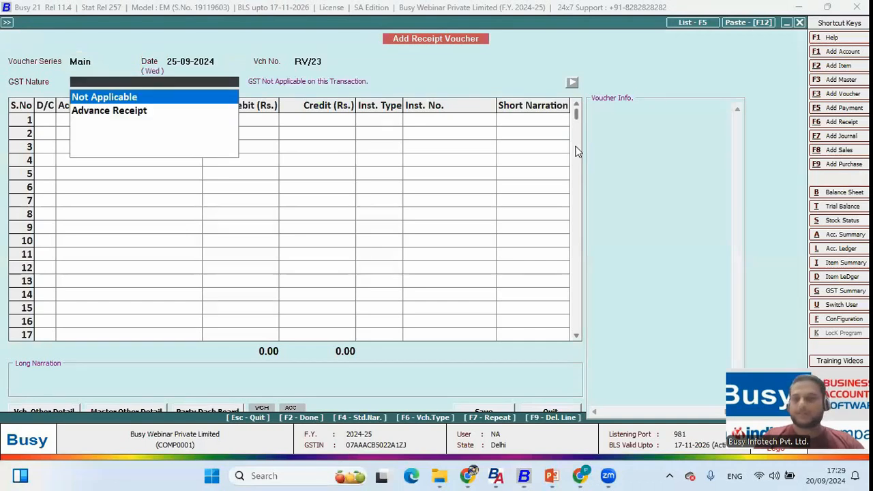
pyautogui.press('Down')
pyautogui.press('Up')
pyautogui.press('Return')
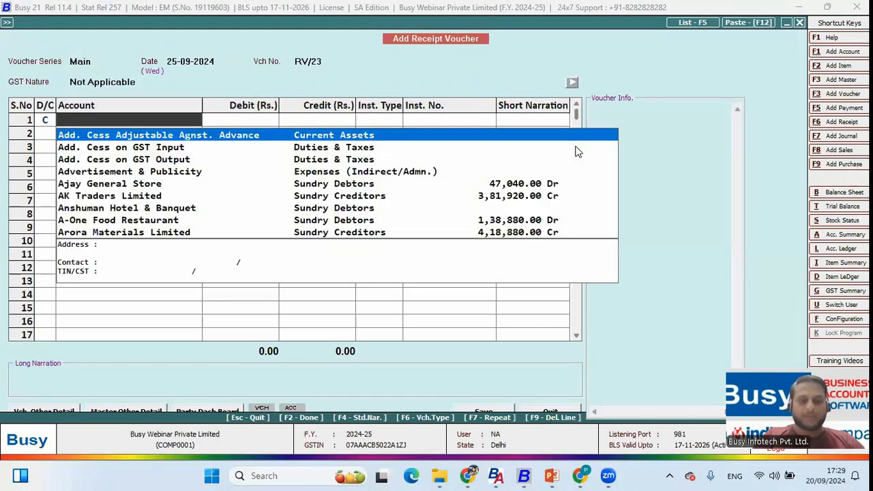
pyautogui.write('aj')
pyautogui.press('Return')
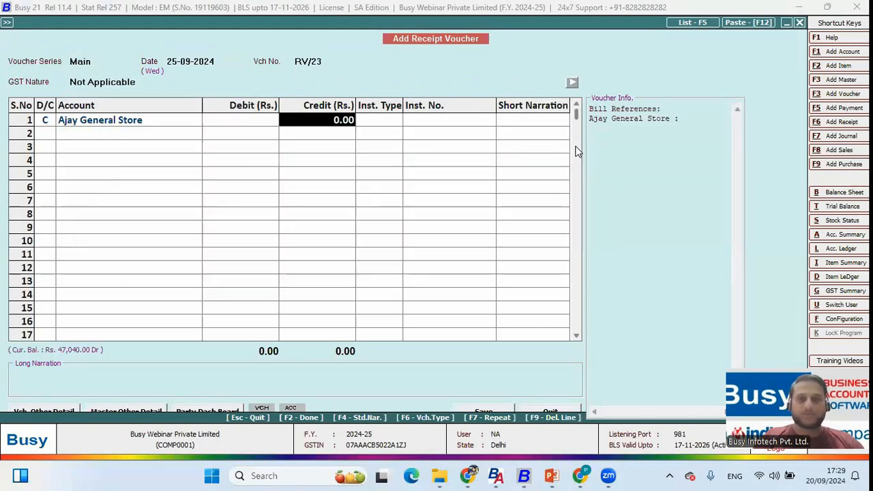
pyautogui.press('Return')
pyautogui.press('Return')
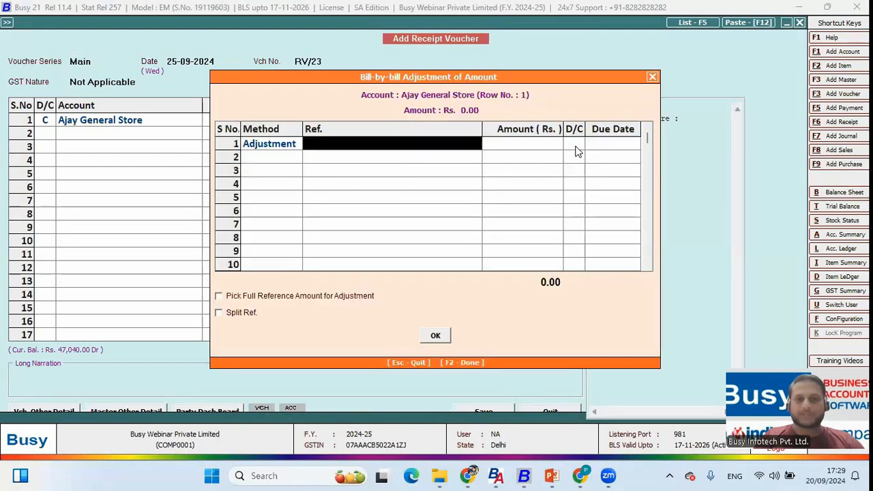
pyautogui.press('Return')
pyautogui.press('Left')
pyautogui.press('Left')
pyautogui.press('F9')
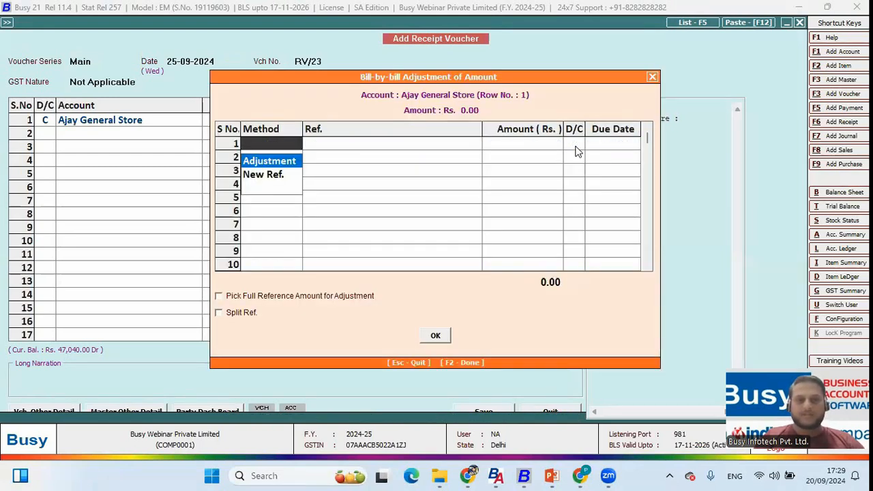
pyautogui.moveTo(522, 82); pyautogui.dragTo(475, 154)
pyautogui.press('Escape')
pyautogui.press('Escape')
pyautogui.press('Left')
pyautogui.press('Left')
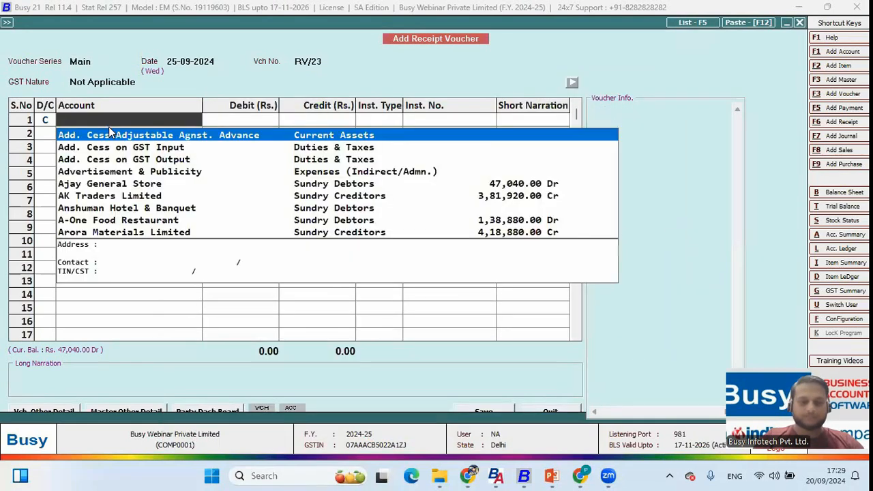
# Step: Credit Ajay General Store in the receipt and add a bill-by-bill Adjustment against reference BWPL/33
pyautogui.write('aja')
pyautogui.press('Return')
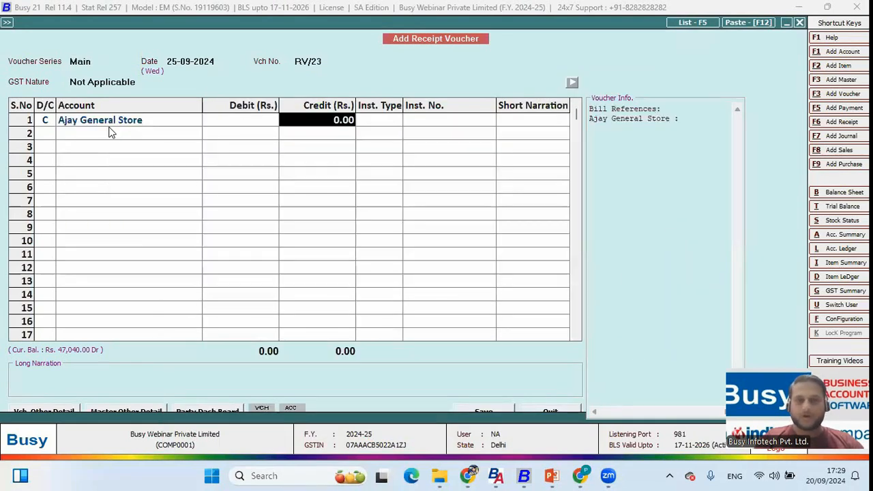
pyautogui.press('Return')
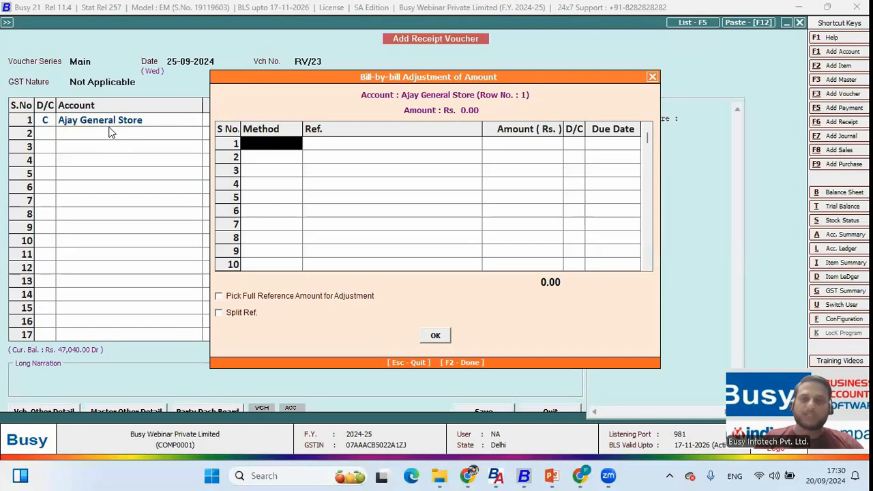
pyautogui.press('Return')
pyautogui.press('Return')
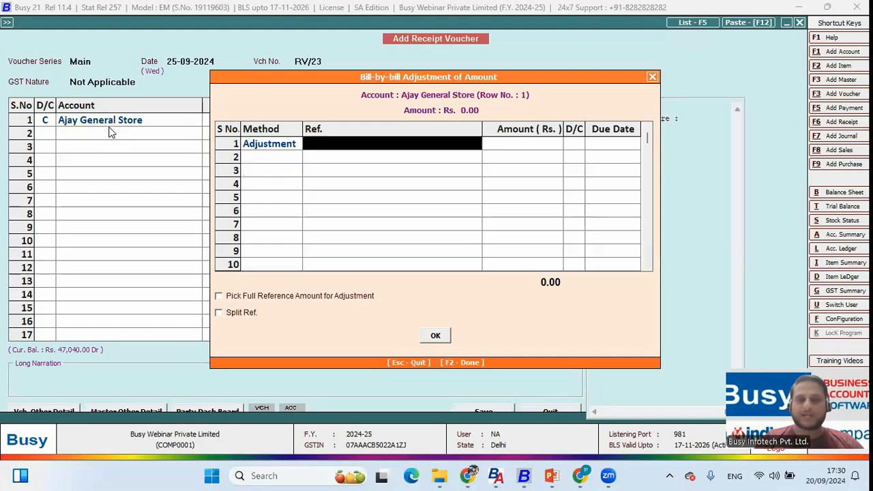
pyautogui.press('Return')
pyautogui.press('Return')
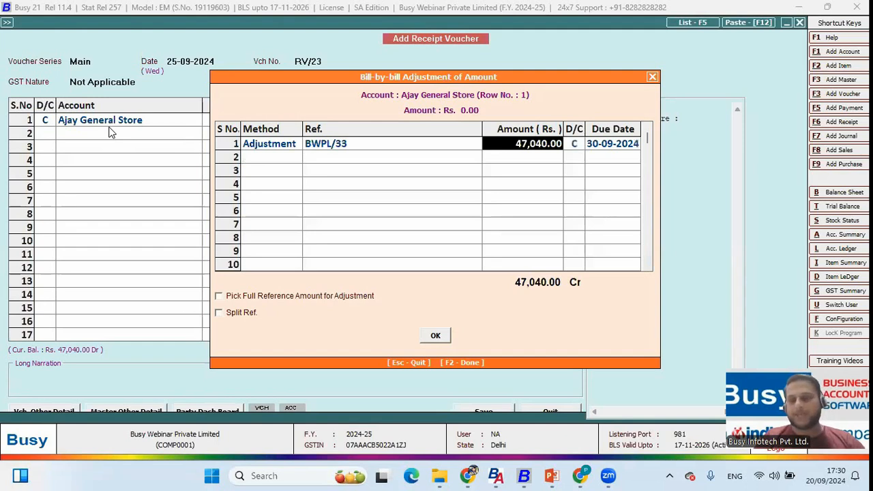
# Step: Delete the adjustment line and enter it again as an Adjustment against the pending bill BWPL/33
pyautogui.press('Left')
pyautogui.press('Left')
pyautogui.press('Right')
pyautogui.press('Left')
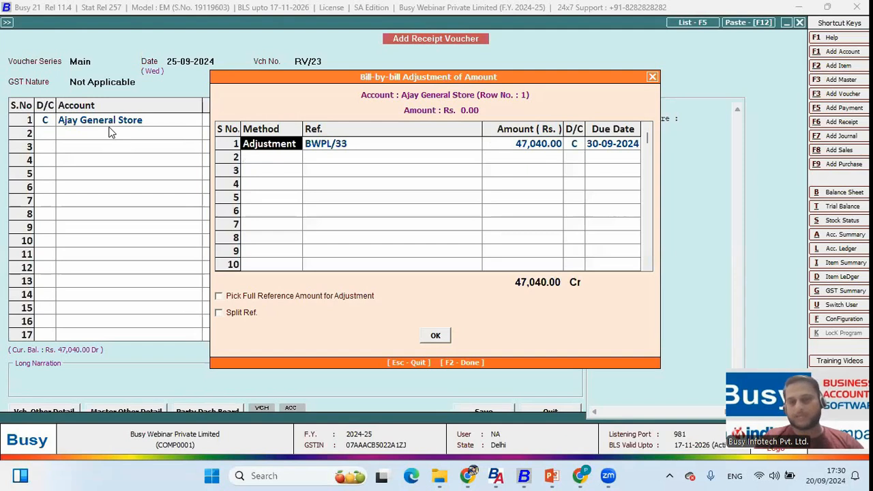
pyautogui.press('F9')
pyautogui.press('Return')
pyautogui.press('Return')
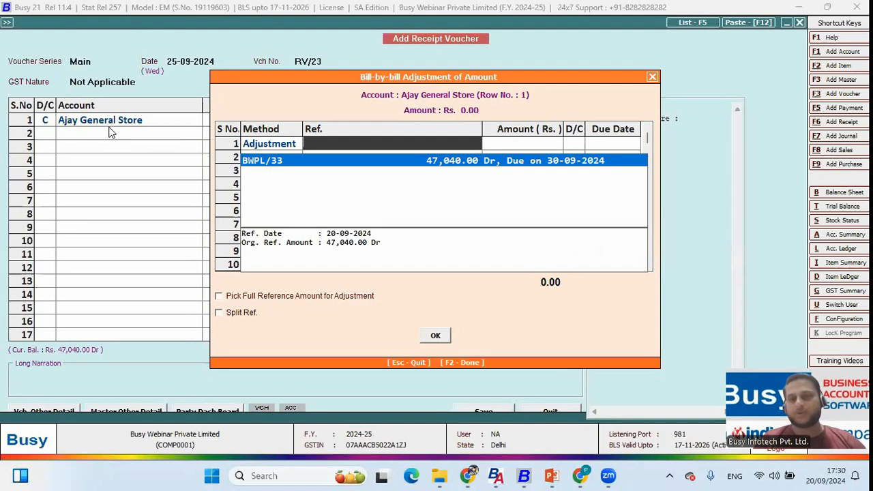
pyautogui.press('Return')
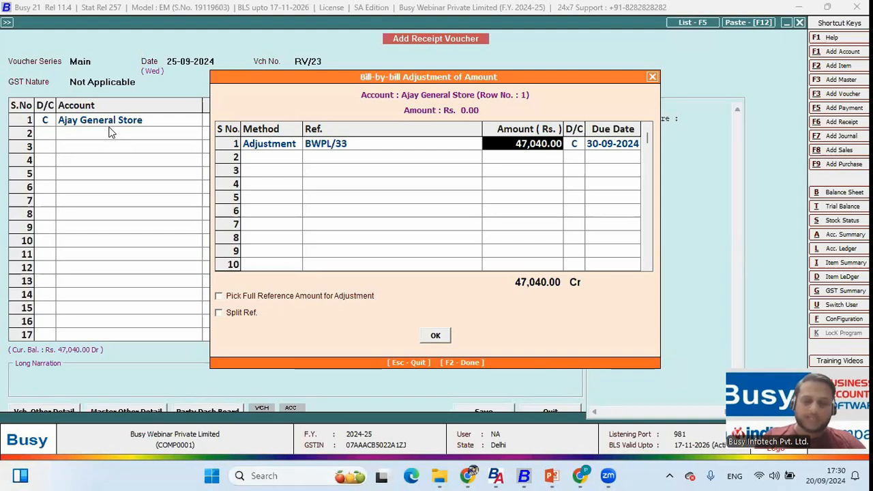
# Step: Set the amount adjusted against BWPL/33 to 40,000, keeping the due date 30-09-2024
pyautogui.write('40000')
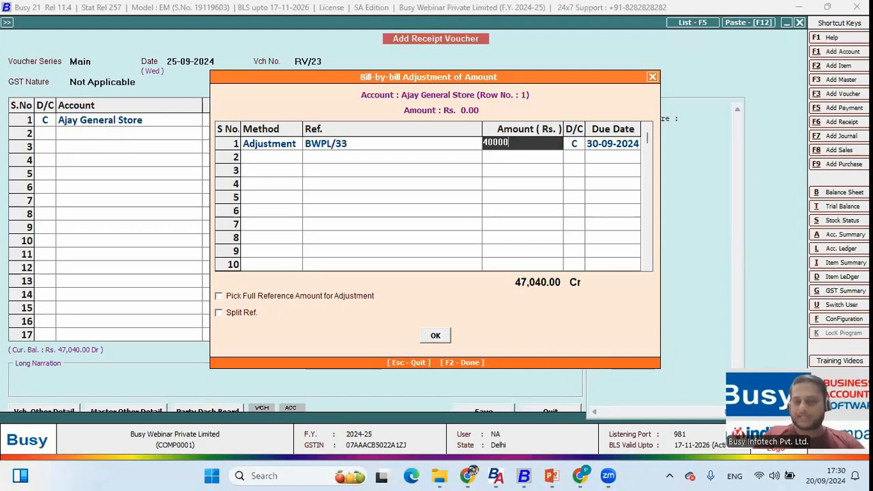
pyautogui.press('Return')
pyautogui.press('Return')
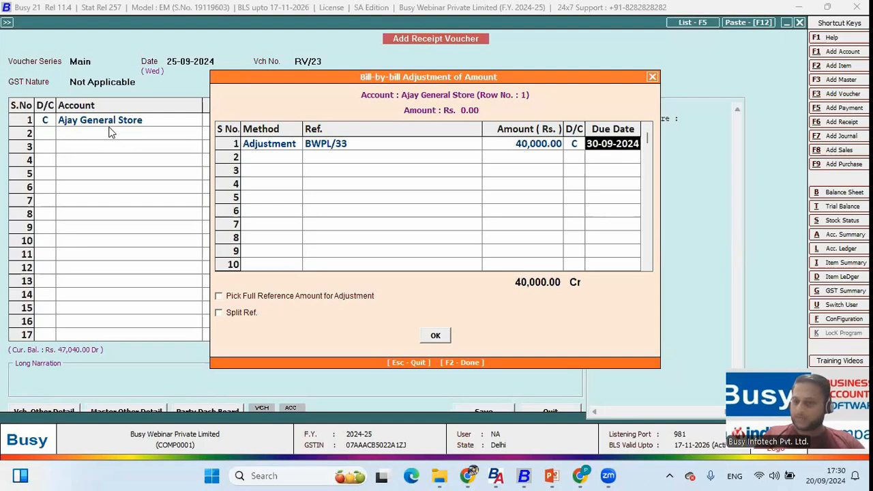
pyautogui.press('Return')
# Step: Enter the receipt's instrument type as CHQ. with instrument number 67353
pyautogui.press('Down')
pyautogui.press('Down')
pyautogui.press('Down')
pyautogui.press('Return')
pyautogui.write('67353')
pyautogui.press('Return')
pyautogui.press('Return')
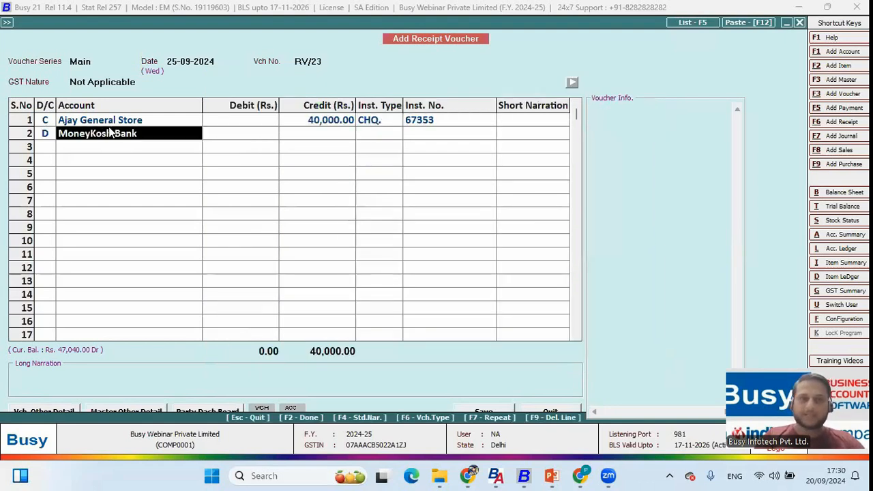
# Step: Debit MoneyKosh Bank with 40,000, save the receipt voucher and leave receipt entry
pyautogui.press('Return')
pyautogui.press('Return')
pyautogui.press('Return')
pyautogui.press('Return')
pyautogui.press('Return')
pyautogui.press('Return')
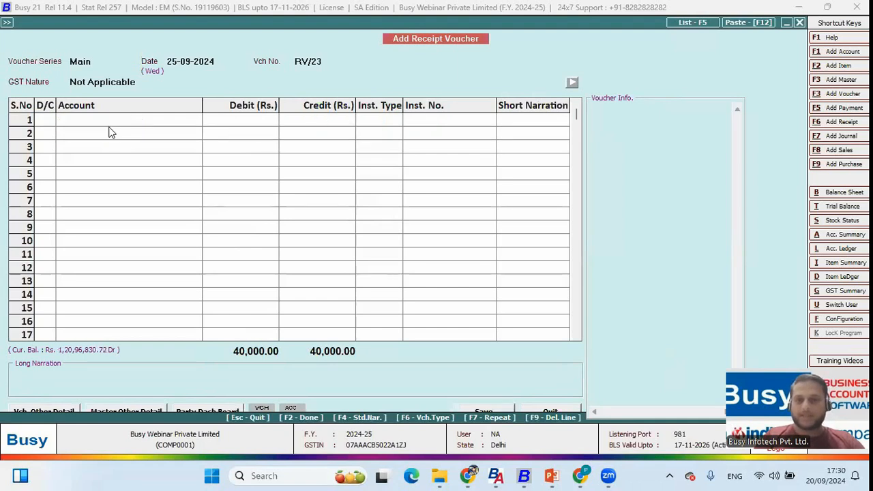
pyautogui.press('Escape')
pyautogui.press('Right')
pyautogui.press('Down')
pyautogui.press('Down')
pyautogui.press('Down')
pyautogui.press('Down')
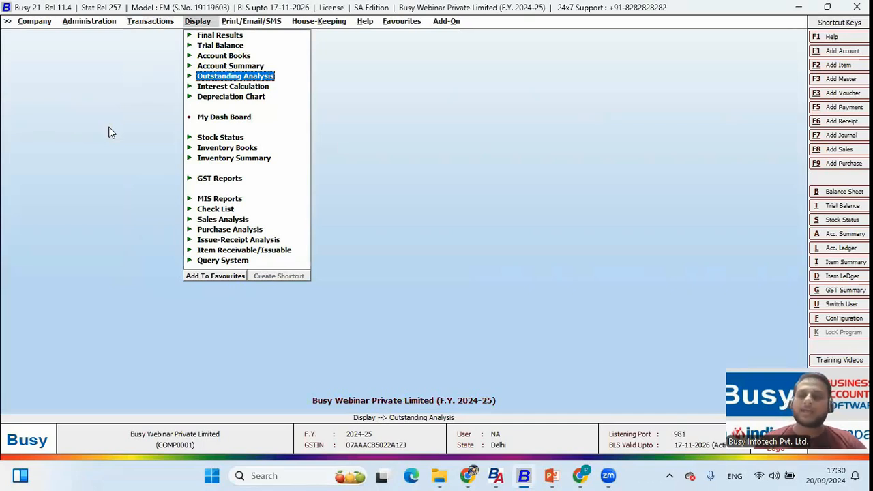
pyautogui.press('Left')
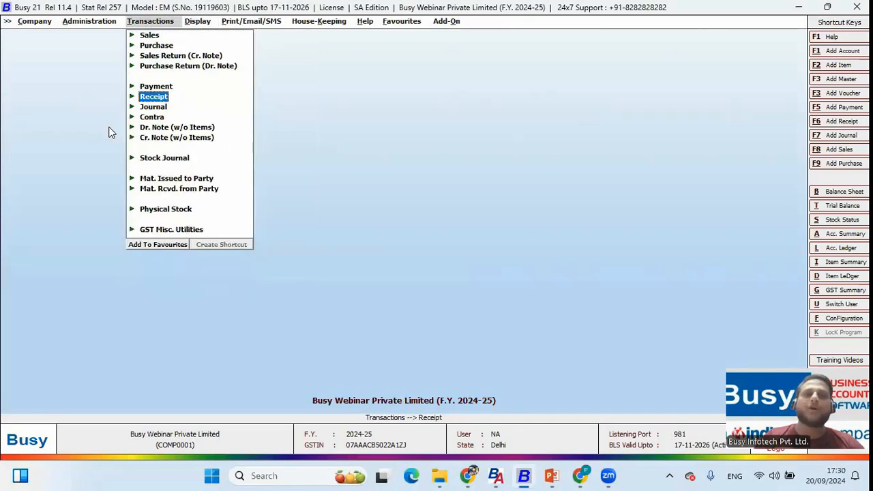
# Step: Enter a sales voucher in series Main dated 20-09-2024 for Ajay General Store with the item Cumin Powder (1.00 KG)
pyautogui.press('Up')
pyautogui.press('F8')
pyautogui.press('Return')
pyautogui.press('Return')
pyautogui.press('Down')
pyautogui.press('Up')
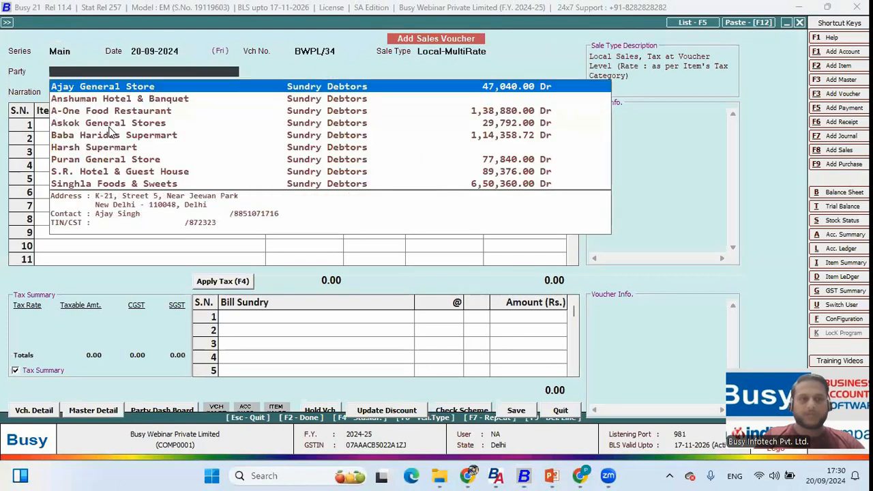
pyautogui.press('Return')
pyautogui.press('Down')
pyautogui.press('Down')
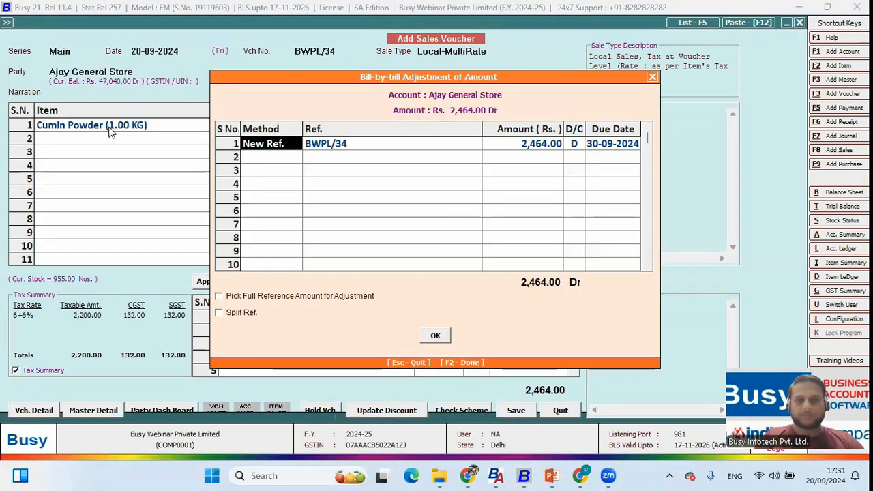
# Step: Accept the sale's New Ref. bill line due 30-09-2024, save the voucher and leave sales entry
pyautogui.press('F2')
pyautogui.press('Return')
pyautogui.press('Escape')
# Step: Start a receipt voucher dated 26-09-2024 crediting Ajay General Store and bring up its bill-by-bill adjustment
pyautogui.press('Down')
pyautogui.press('Down')
pyautogui.press('Down')
pyautogui.press('Down')
pyautogui.press('Down')
pyautogui.press('Down')
pyautogui.press('Down')
pyautogui.press('Return')
pyautogui.press('Return')
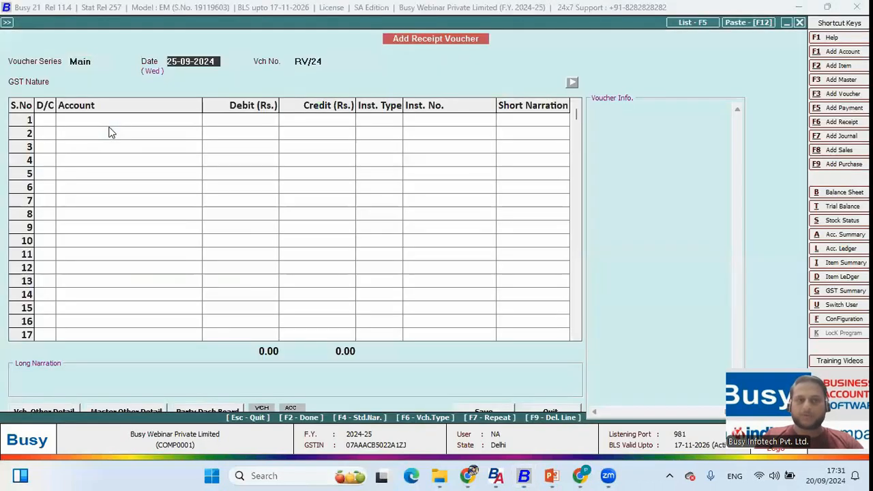
pyautogui.write('26')
pyautogui.press('Return')
pyautogui.write('ajay')
pyautogui.press('Return')
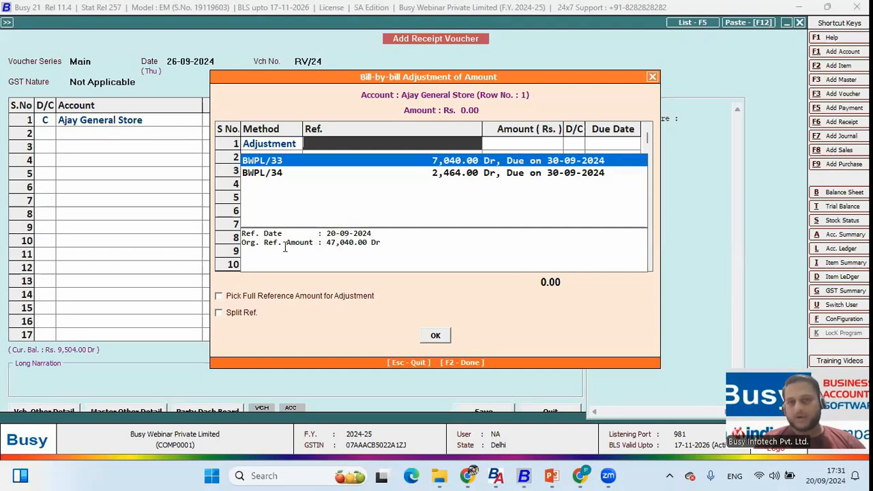
# Step: Adjust the receipt against pending bill BWPL/33 for 7,040.00, keeping the due date 30-09-2024
pyautogui.press('Return')
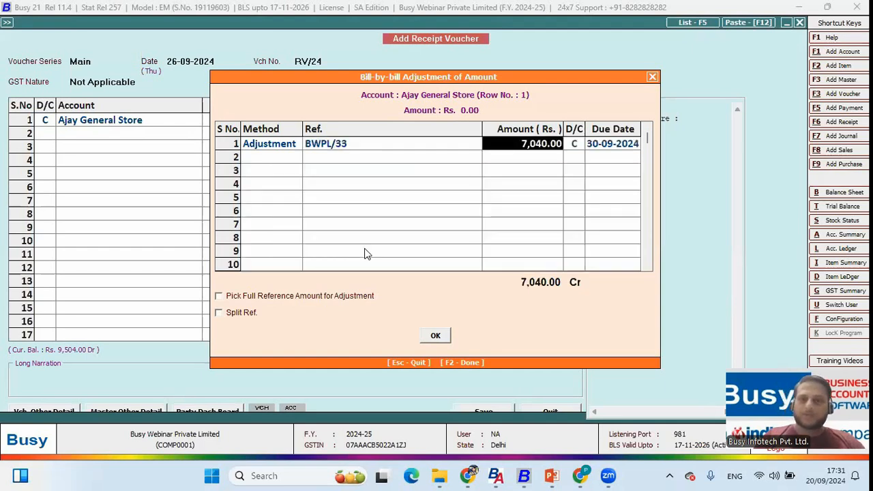
pyautogui.press('Return')
pyautogui.press('Return')
pyautogui.press('Return')
# Step: Add a second Adjustment line of 1,000 against bill BWPL/34 and accept the bill-by-bill adjustment
pyautogui.press('Return')
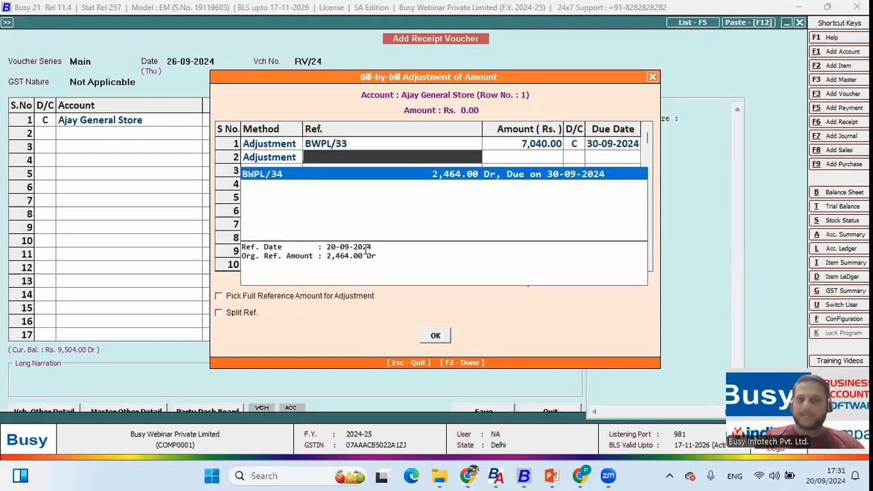
pyautogui.press('Return')
pyautogui.write('1000')
pyautogui.press('Return')
pyautogui.press('F2')
# Step: Set the receipt line's instrument type to CHQ. with instrument number 38773
pyautogui.press('Down')
pyautogui.press('Down')
pyautogui.press('Down')
pyautogui.press('Return')
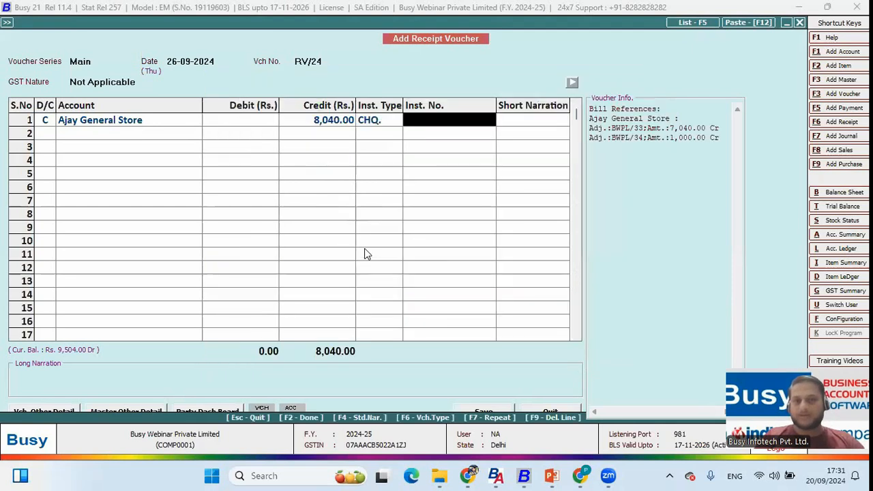
pyautogui.write('38773')
pyautogui.press('Return')
# Step: Debit MoneyKosh Bank with 8,040, save the receipt voucher and leave receipt entry
pyautogui.press('Return')
pyautogui.press('Return')
pyautogui.press('Return')
pyautogui.press('Return')
pyautogui.press('Return')
pyautogui.press('Return')
pyautogui.press('Return')
pyautogui.press('Return')
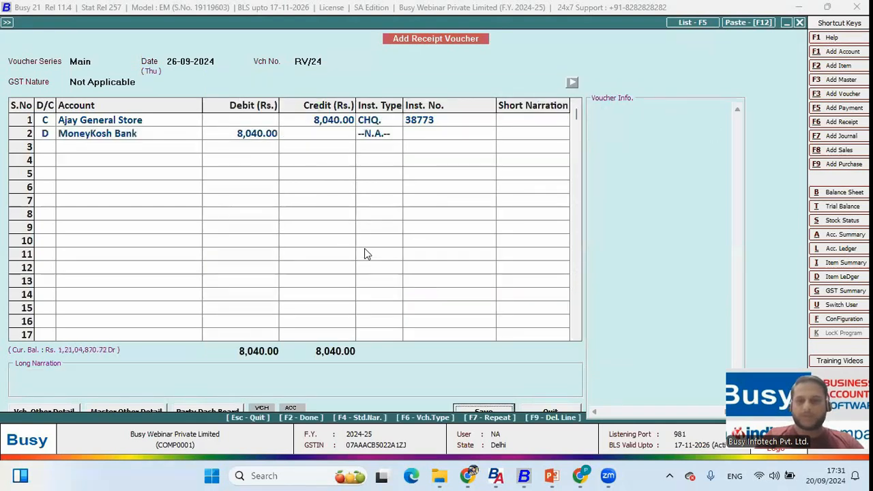
pyautogui.press('Escape')
# Step: Start another sales voucher dated 22-09-2024 for Ajay General Store with sale type Local-MultiRate
pyautogui.press('Up')
pyautogui.press('Up')
pyautogui.press('Up')
pyautogui.press('Up')
pyautogui.press('Up')
pyautogui.press('Up')
pyautogui.press('Up')
pyautogui.press('Up')
pyautogui.press('Return')
pyautogui.write('22')
pyautogui.press('Return')
pyautogui.press('Return')
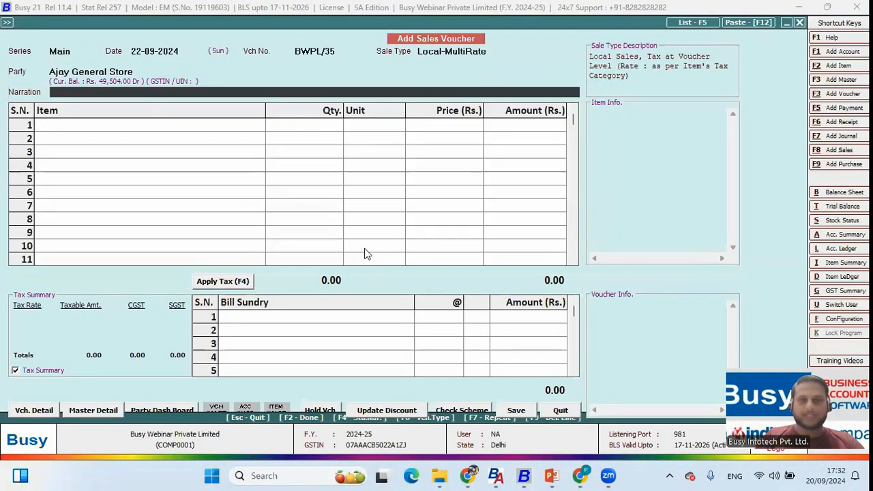
# Step: Add Red Chilli Powder (1.00 KG) to the sale with quantity 100 at price 710.00
pyautogui.press('Down')
pyautogui.press('Down')
pyautogui.press('Return')
pyautogui.write('100')
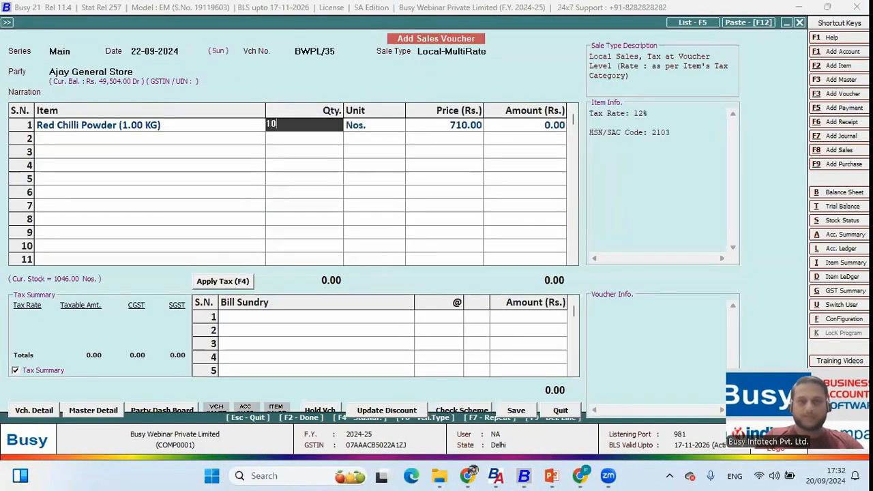
pyautogui.press('Return')
pyautogui.press('Return')
pyautogui.press('Return')
pyautogui.press('Return')
# Step: Change the Red Chilli Powder quantity to 20
pyautogui.press('Up')
pyautogui.press('Up')
pyautogui.press('Up')
pyautogui.press('Up')
pyautogui.write('20')
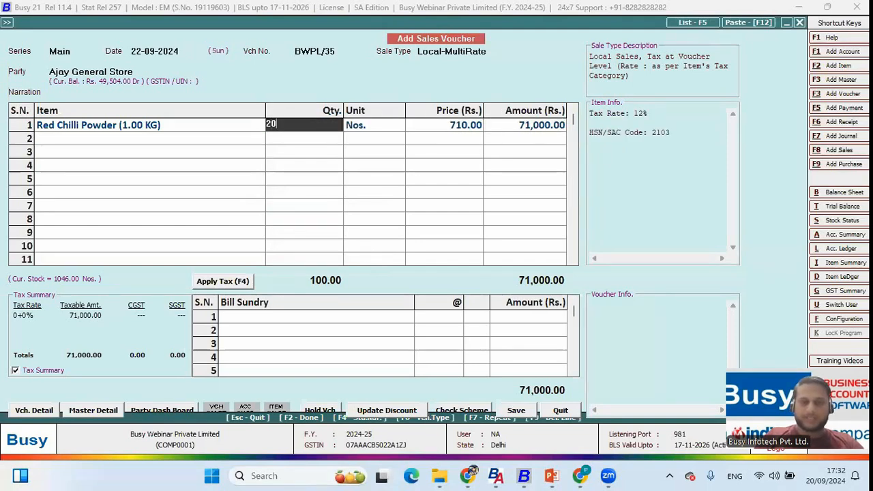
pyautogui.press('Return')
# Step: Complete the Red Chilli Powder sale with its bill reference, save the voucher and leave sales entry
pyautogui.press('Return')
pyautogui.press('Return')
pyautogui.press('Return')
pyautogui.press('Return')
pyautogui.press('F2')
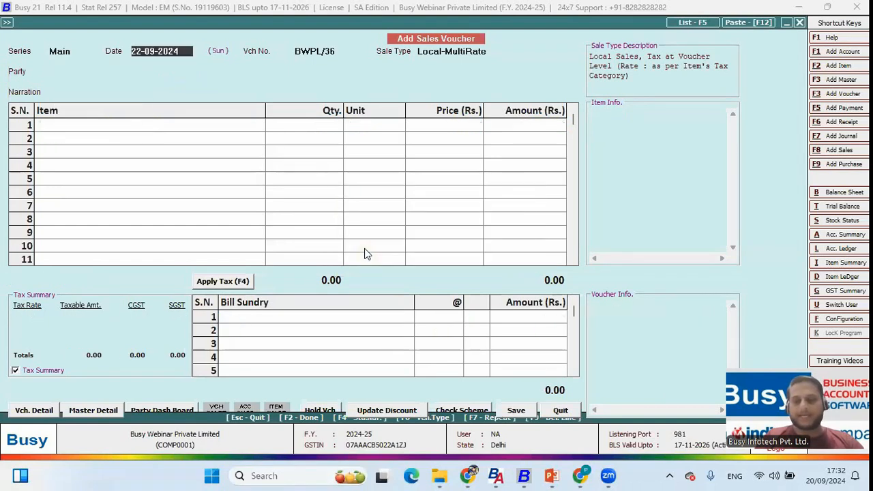
pyautogui.press('Escape')
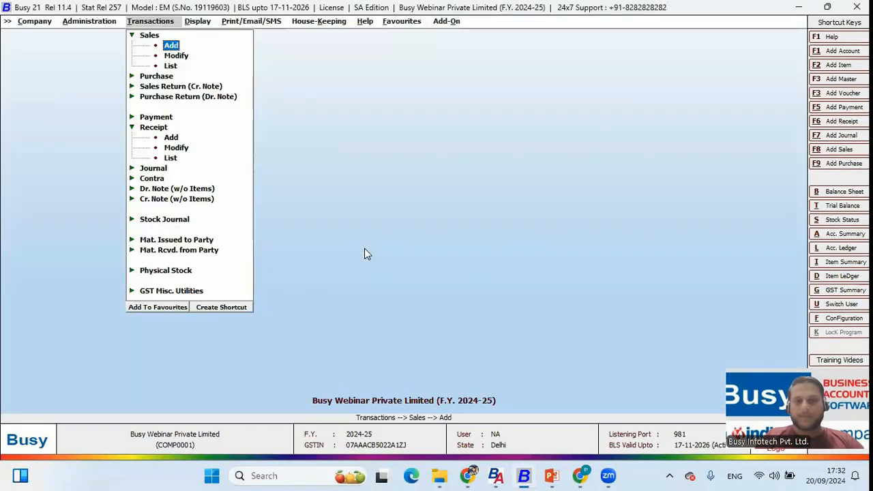
pyautogui.press('Escape')
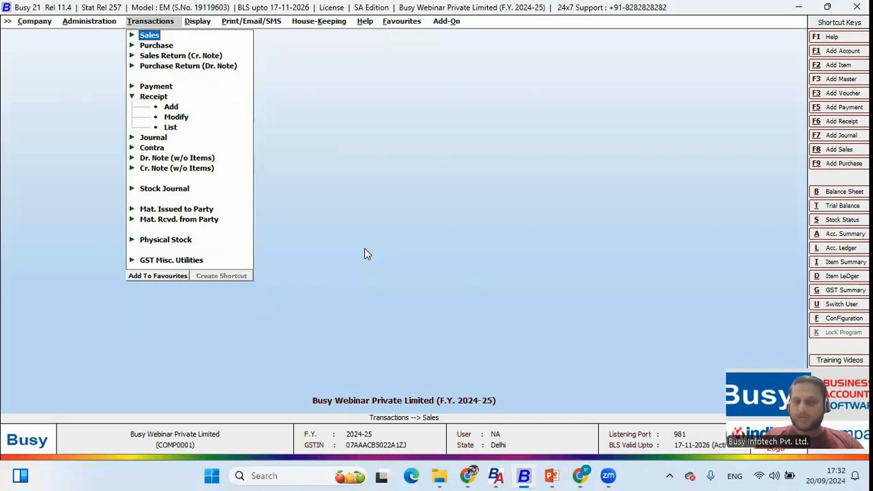
# Step: Display the account ledger of Ajay General Store from 01-04-2024 to 26-09-2024
pyautogui.hotkey('alt', 'l')
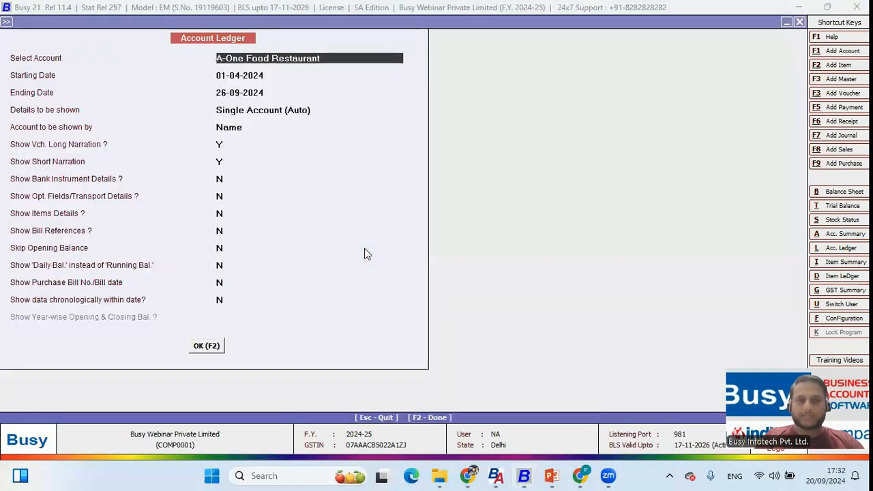
pyautogui.write('ajay')
pyautogui.press('Return')
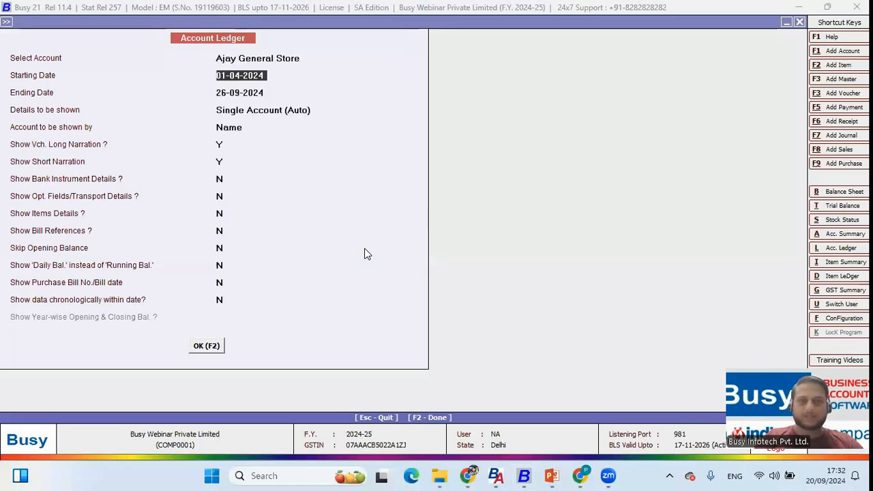
pyautogui.press('F2')
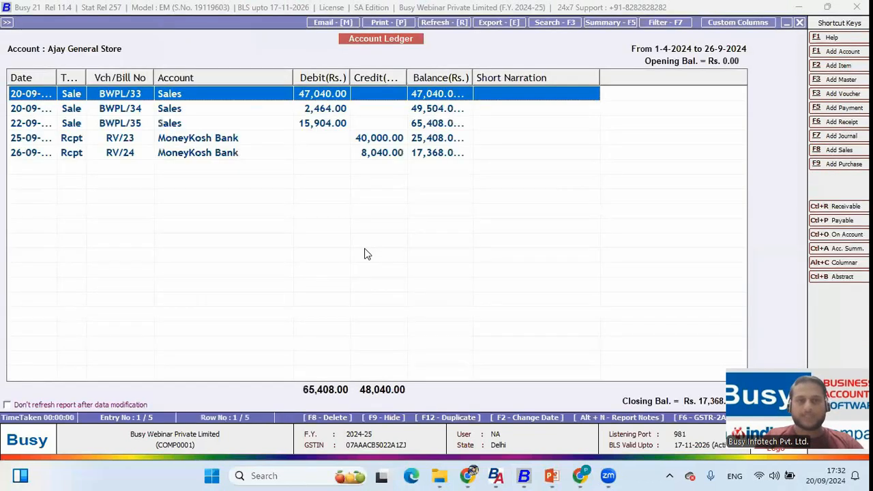
# Step: Examine the sale and receipt entries in Ajay General Store's ledger, then close the ledger
pyautogui.hotkey('shift', 'Down')
pyautogui.hotkey('shift', 'Down')
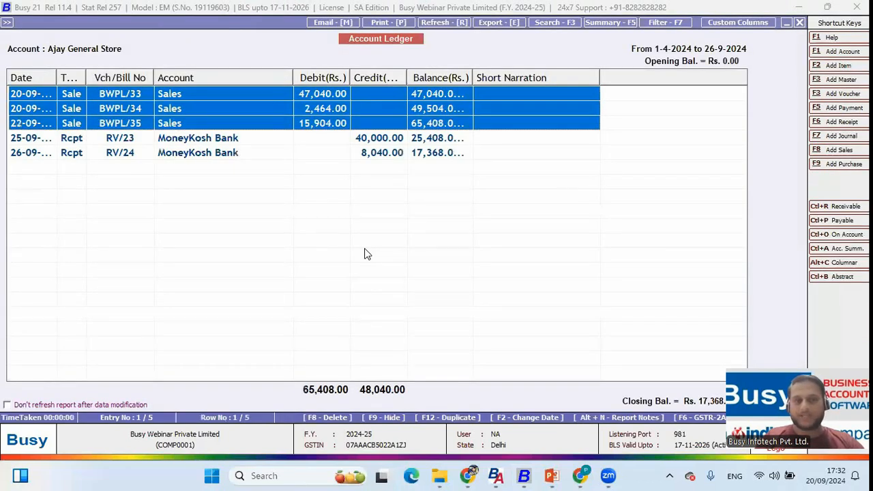
pyautogui.press('End')
pyautogui.press('Up')
pyautogui.hotkey('shift', 'Down')
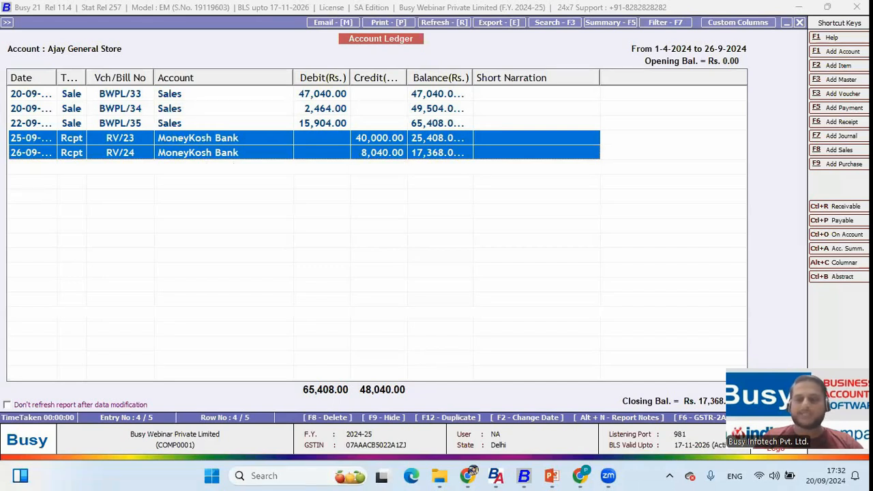
pyautogui.click(387, 129)
pyautogui.click(387, 134)
pyautogui.moveTo(316, 93); pyautogui.dragTo(320, 166)
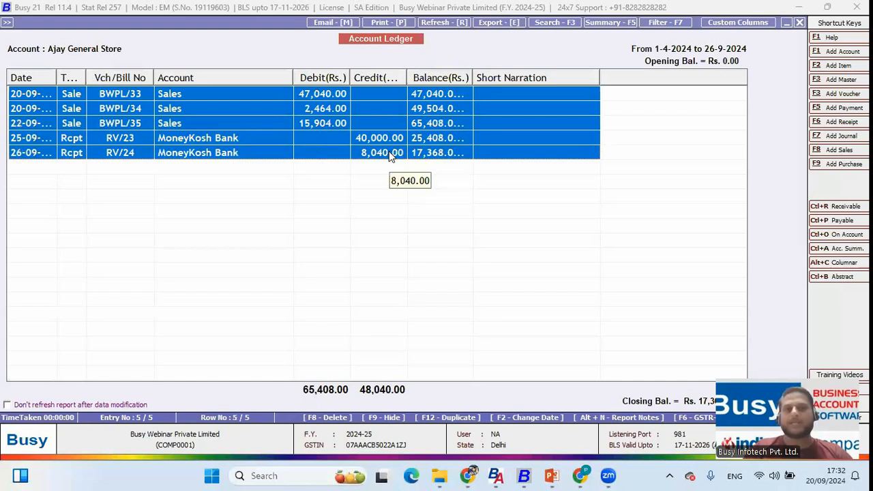
pyautogui.press('Up')
pyautogui.press('Up')
pyautogui.press('Up')
pyautogui.press('Up')
pyautogui.press('Escape')
pyautogui.press('Escape')
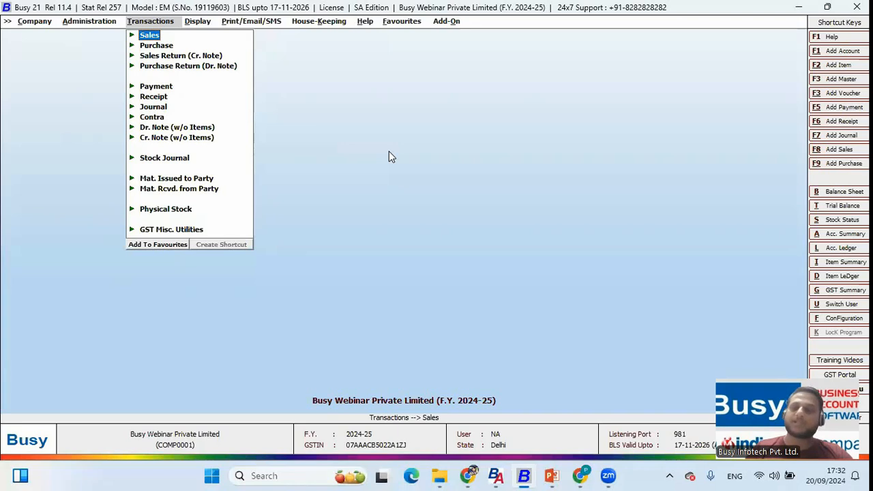
# Step: Open the Bills Receivable outstanding report and select Ajay General Store as its account
pyautogui.press('Right')
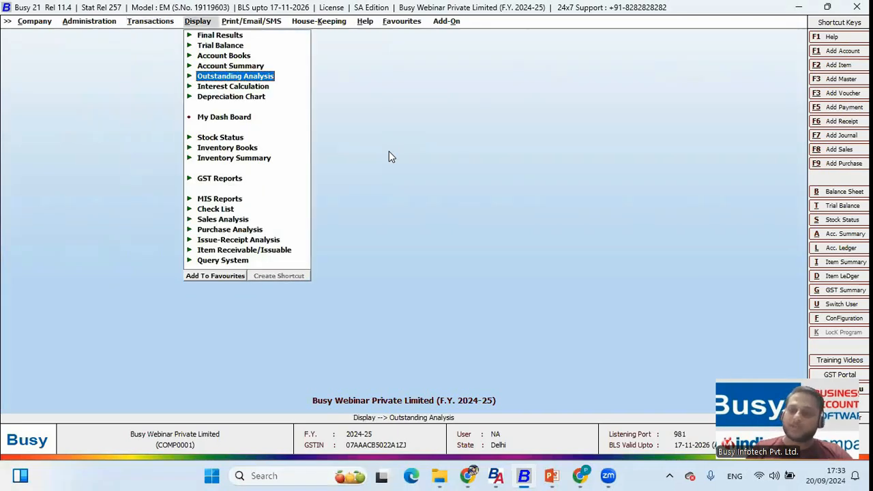
pyautogui.press('Return')
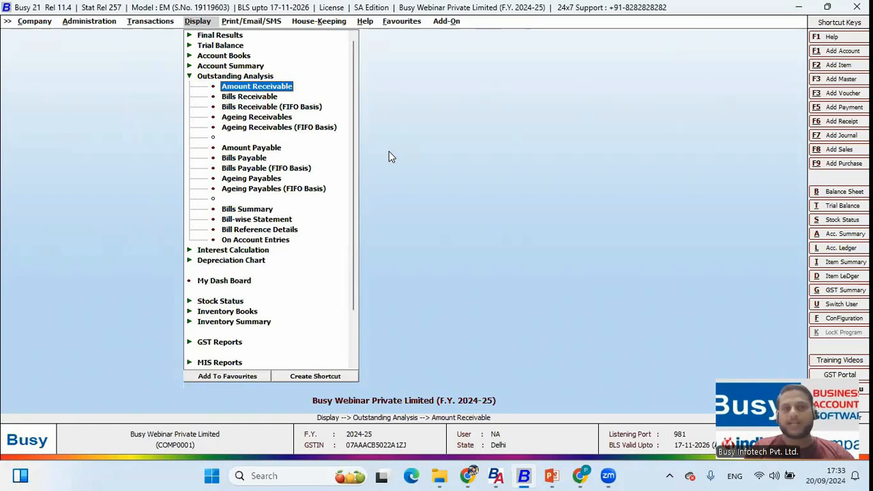
pyautogui.press('Down')
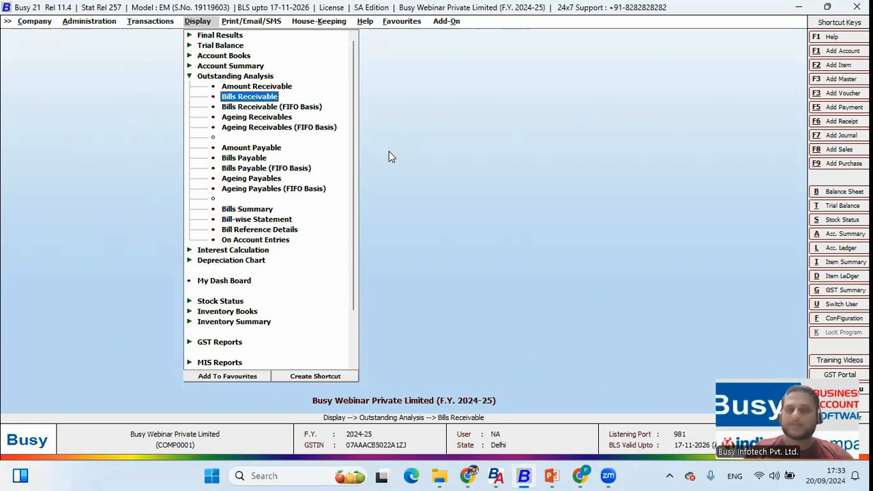
pyautogui.press('Return')
pyautogui.press('Return')
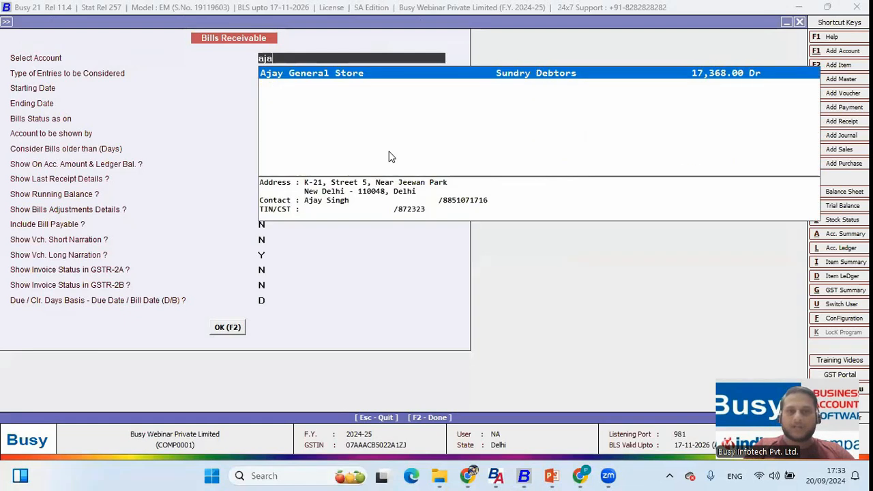
pyautogui.press('Return')
# Step: Generate the report with entry type All(Including Cleared), narrow the Dated column and examine each bill's pending amount
pyautogui.press('Return')
pyautogui.press('Up')
pyautogui.press('Down')
pyautogui.press('Down')
pyautogui.press('Return')
pyautogui.press('F2')
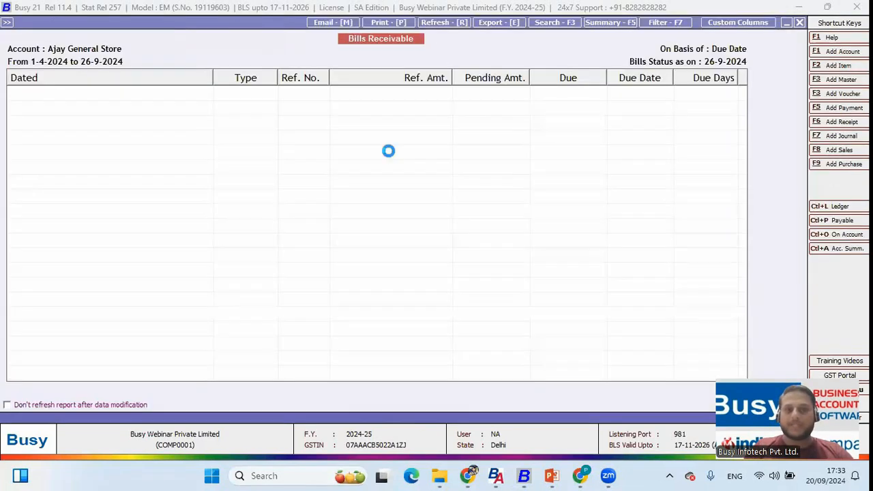
pyautogui.moveTo(213, 77); pyautogui.dragTo(86, 77)
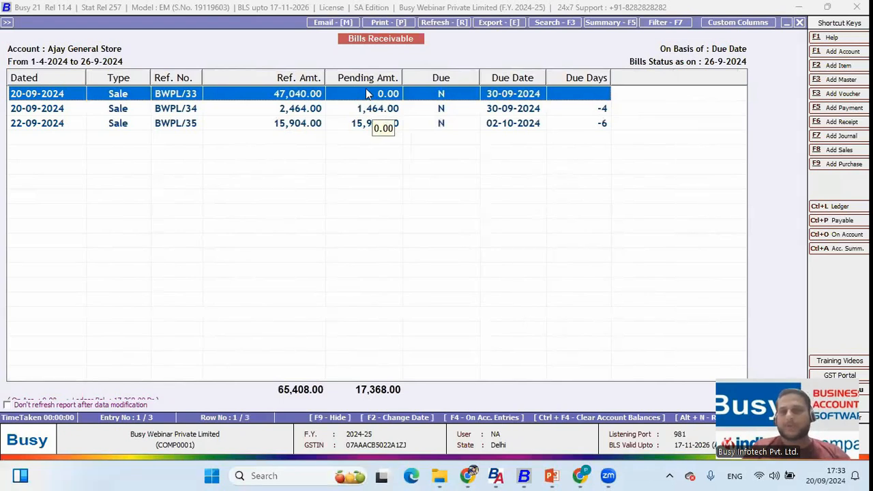
pyautogui.press('Down')
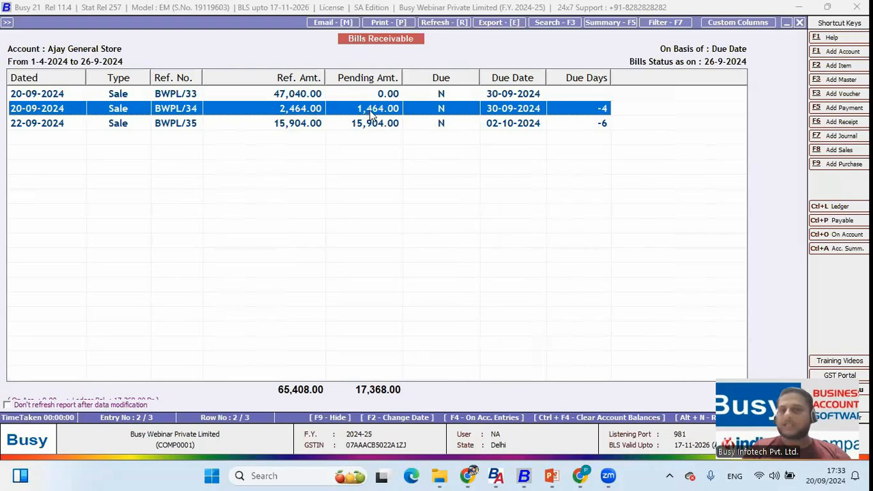
# Step: Regenerate the Bills Receivable report with Show Bills Adjustments Details set to Y
pyautogui.press('Escape')
pyautogui.press('Return')
pyautogui.press('Return')
pyautogui.press('Return')
pyautogui.press('Return')
pyautogui.press('Return')
pyautogui.press('Return')
pyautogui.press('Return')
pyautogui.press('Return')
pyautogui.press('Return')
pyautogui.press('Return')
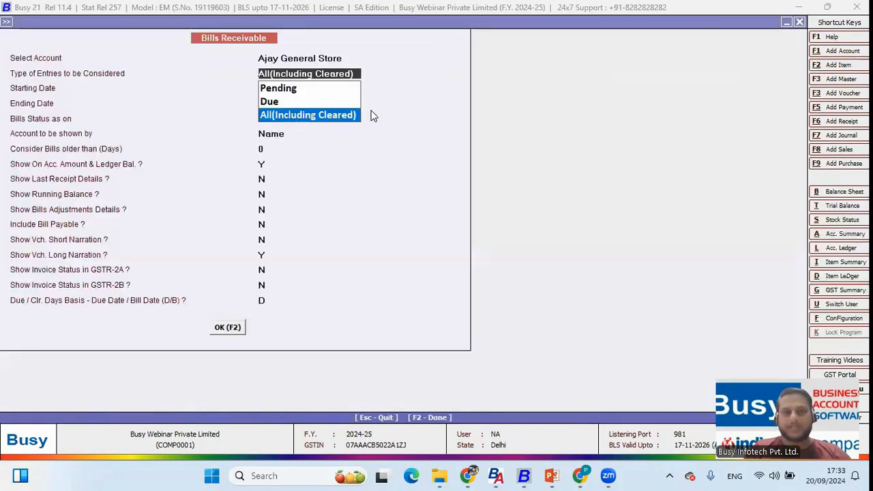
pyautogui.write('Y')
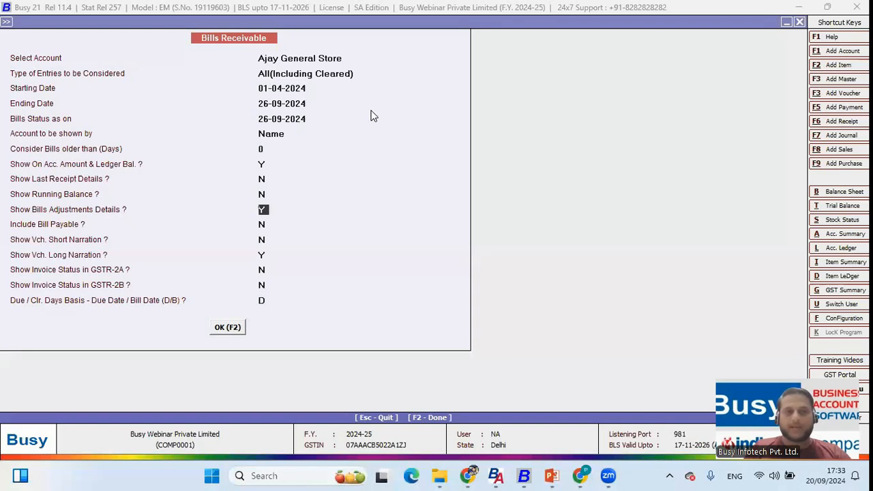
pyautogui.press('F2')
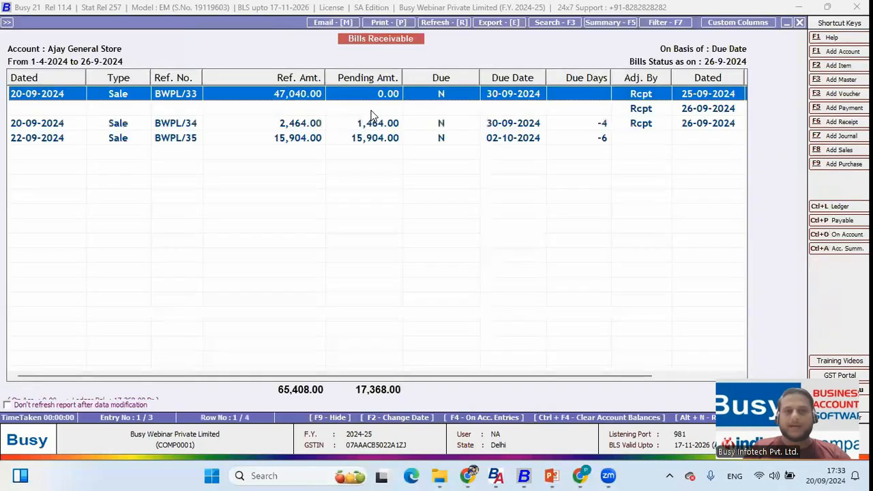
# Step: Narrow the report's columns, including Ref. Amt. and Due Days, to make room for the adjustment details
pyautogui.moveTo(325, 78); pyautogui.dragTo(295, 77)
pyautogui.moveTo(295, 76); pyautogui.dragTo(283, 77)
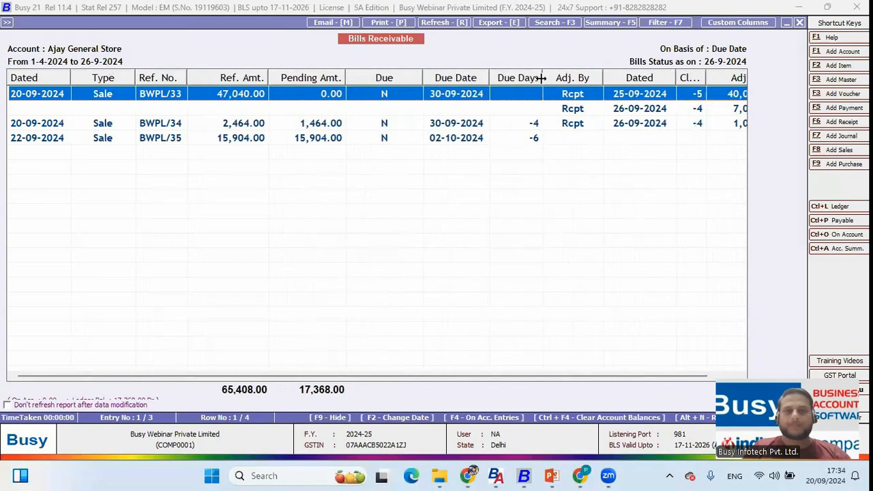
pyautogui.moveTo(542, 78); pyautogui.dragTo(531, 82)
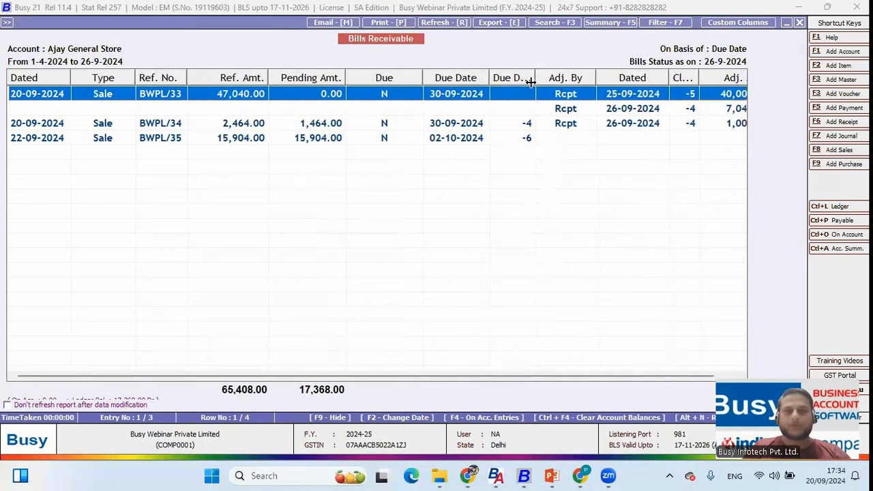
# Step: Examine the receipt dates, clearing days and adjusted amounts listed against bills BWPL/33 and BWPL/34
pyautogui.click(279, 102)
pyautogui.press('Right')
pyautogui.press('Right')
pyautogui.press('Right')
pyautogui.press('Up')
pyautogui.press('Down')
pyautogui.press('Left')
pyautogui.press('Left')
pyautogui.press('Left')
pyautogui.press('Left')
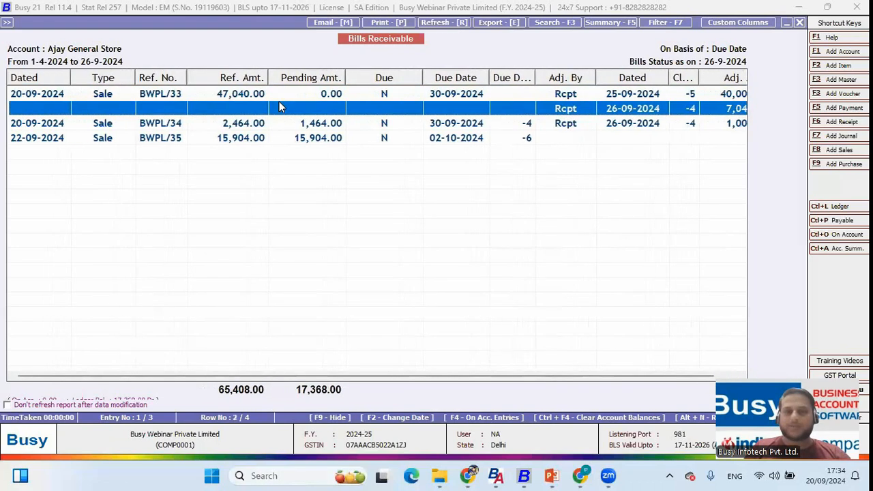
pyautogui.press('Down')
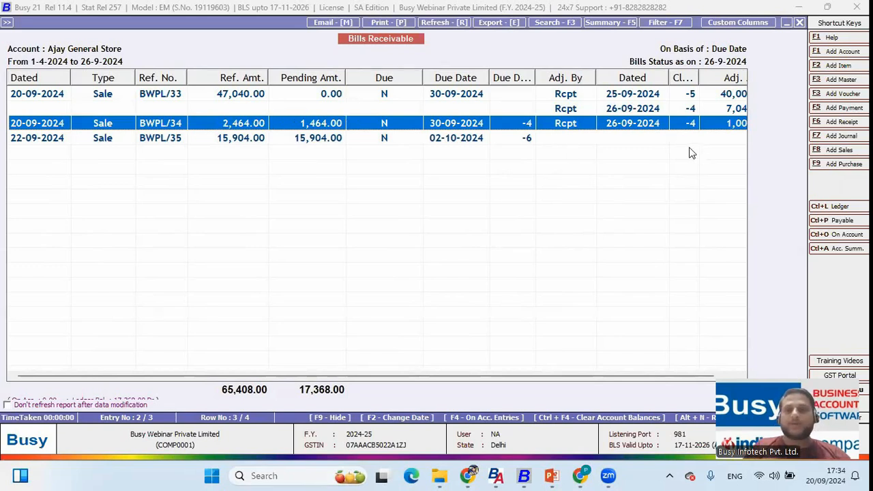
# Step: Examine the amounts adjusted against the bills and the pending amount of bill BWPL/35 in the report
pyautogui.press('Right')
pyautogui.press('Right')
pyautogui.press('Right')
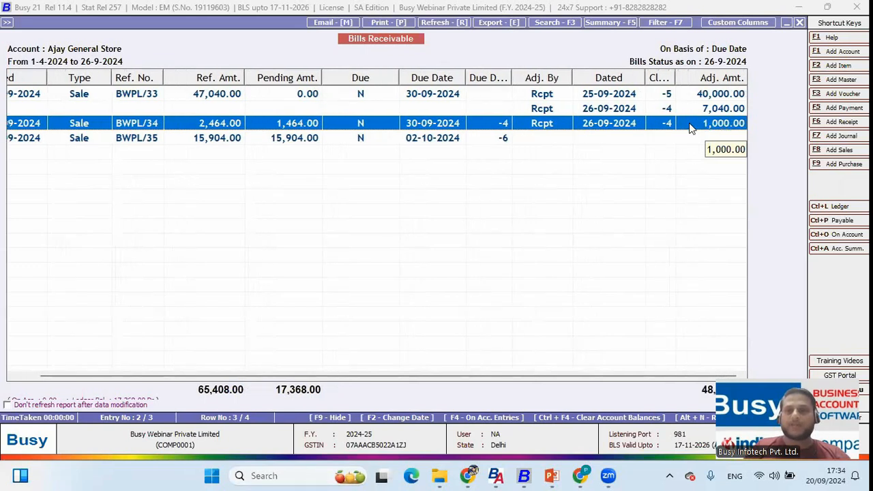
pyautogui.click(295, 141)
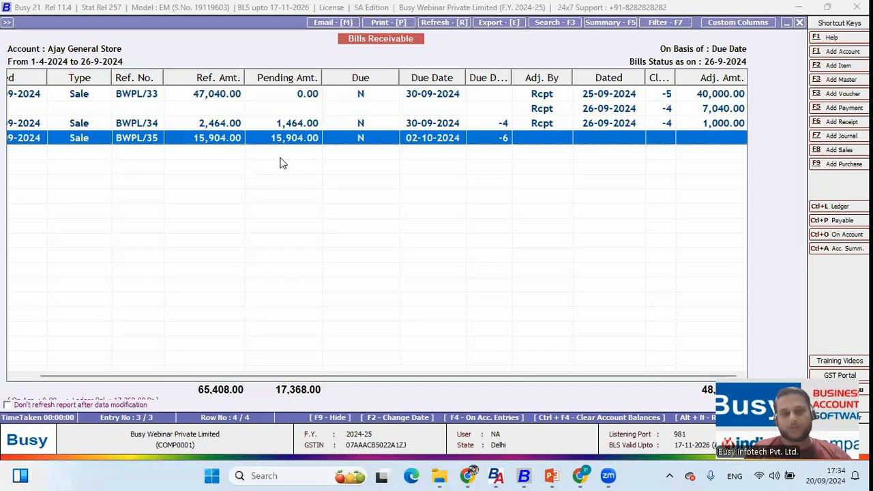
# Step: Widen the Due Days column and compare the due dates and due days of bills BWPL/33, BWPL/34 and BWPL/35
pyautogui.moveTo(512, 77); pyautogui.dragTo(536, 75)
pyautogui.click(526, 125)
pyautogui.click(527, 141)
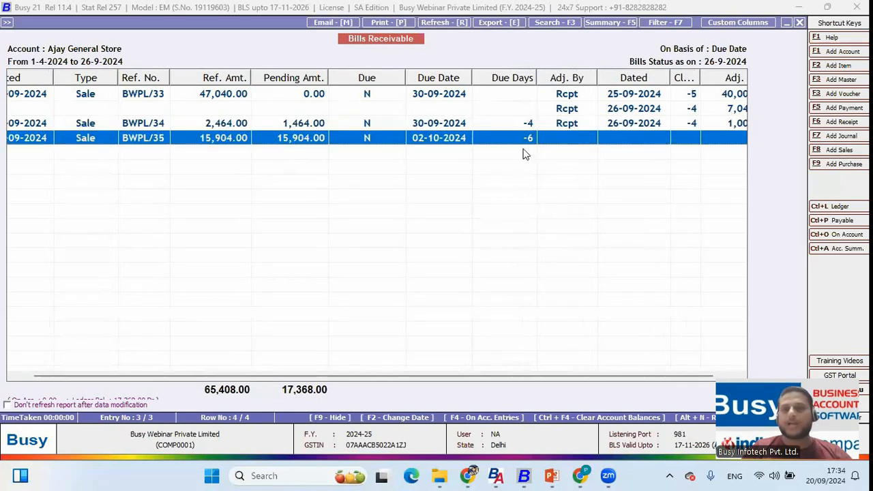
pyautogui.click(425, 98)
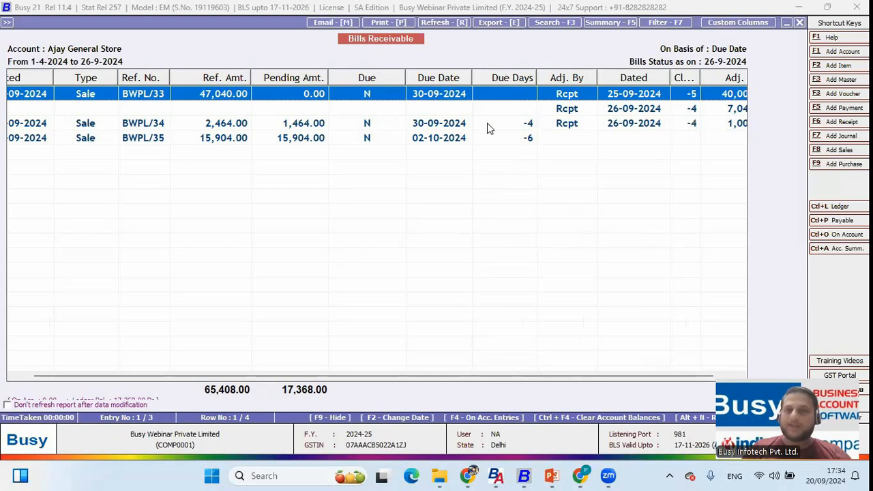
pyautogui.click(512, 128)
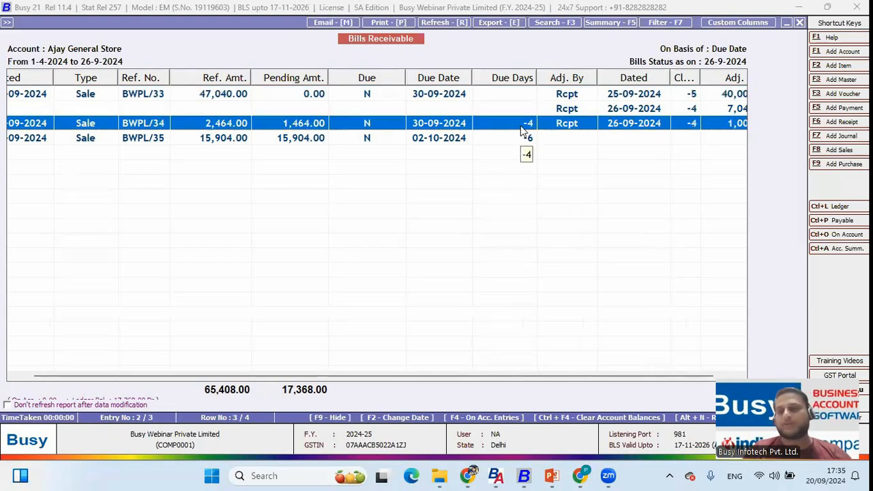
# Step: Close the report and open sales voucher BWPL/35 of the Main series dated 22-09-2024 for modification
pyautogui.press('Escape')
pyautogui.press('Escape')
pyautogui.press('Left')
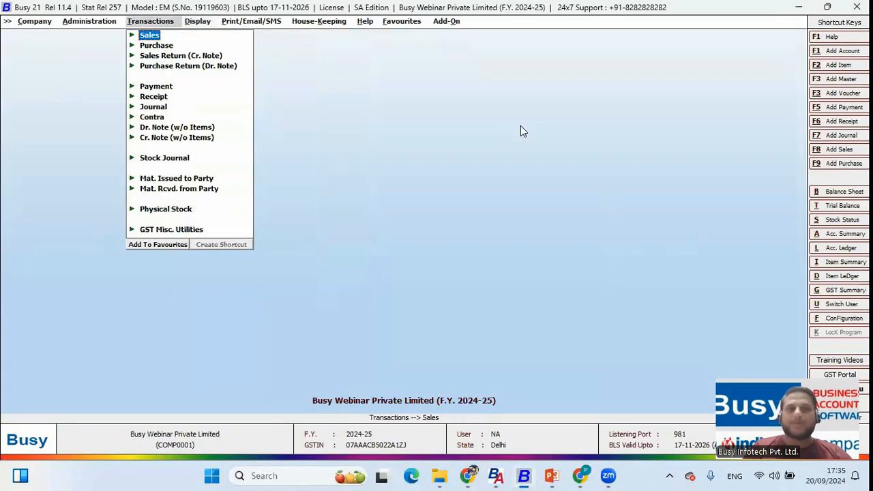
pyautogui.press('Return')
pyautogui.press('Down')
pyautogui.press('Return')
pyautogui.press('Return')
pyautogui.press('Return')
pyautogui.press('Return')
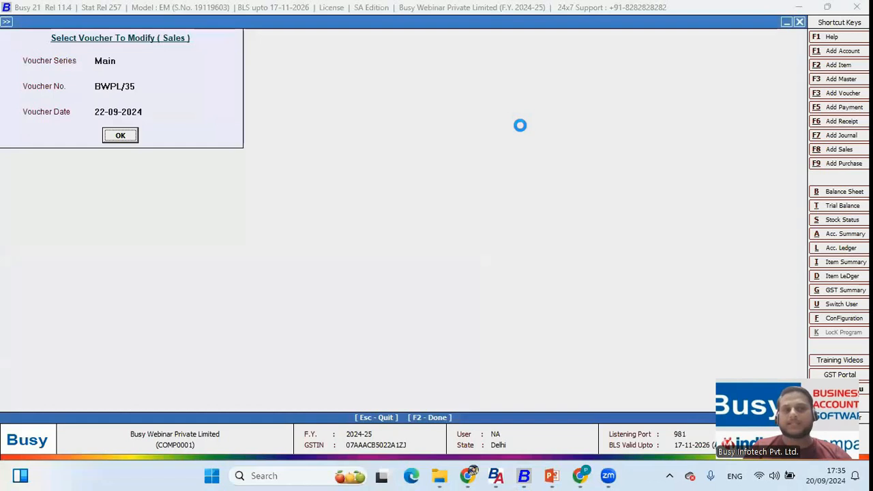
pyautogui.press('Return')
pyautogui.press('Return')
# Step: Continue past the credit limit warning and review the method, reference, amount and due date in the voucher's bill-by-bill adjustment
pyautogui.press('F2')
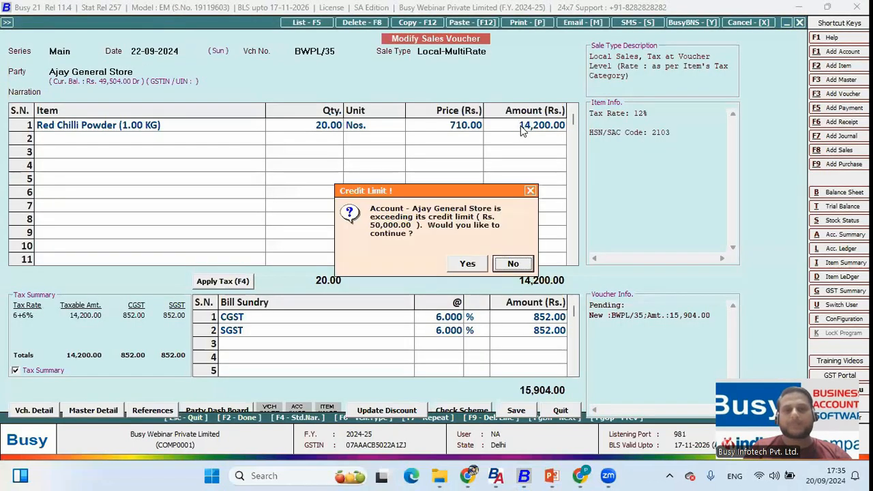
pyautogui.press('Left')
pyautogui.press('Return')
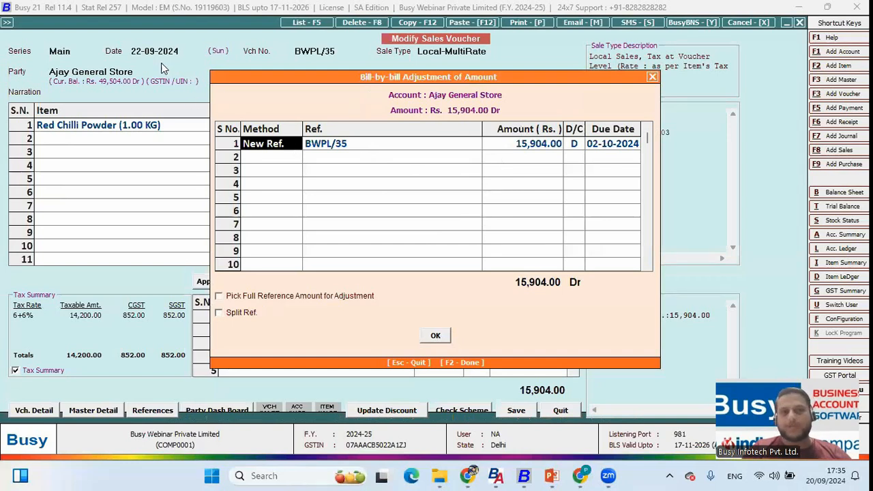
pyautogui.press('Return')
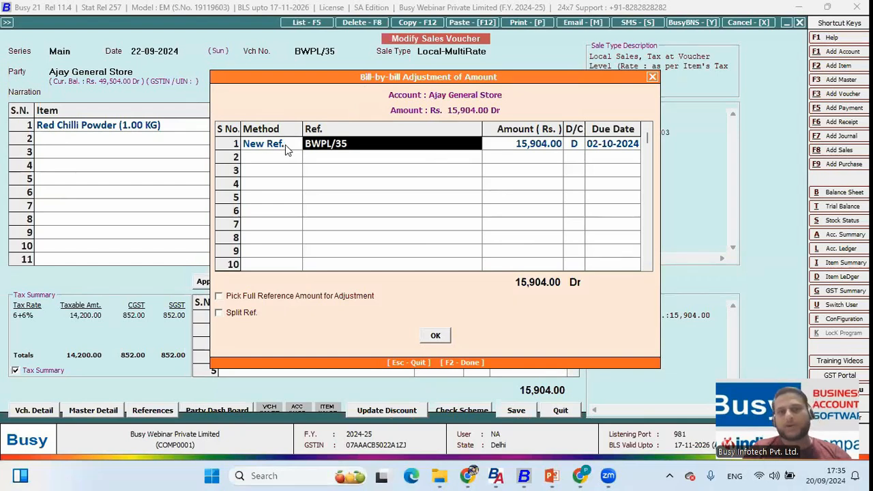
pyautogui.press('Return')
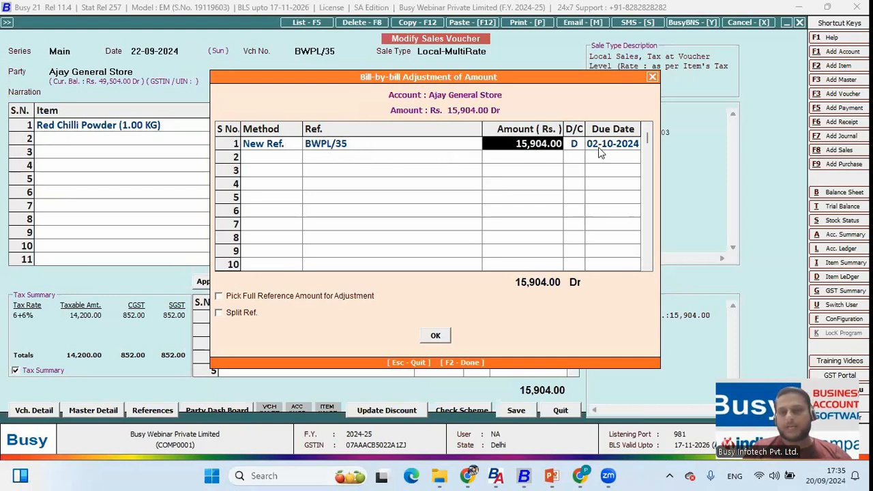
pyautogui.press('Return')
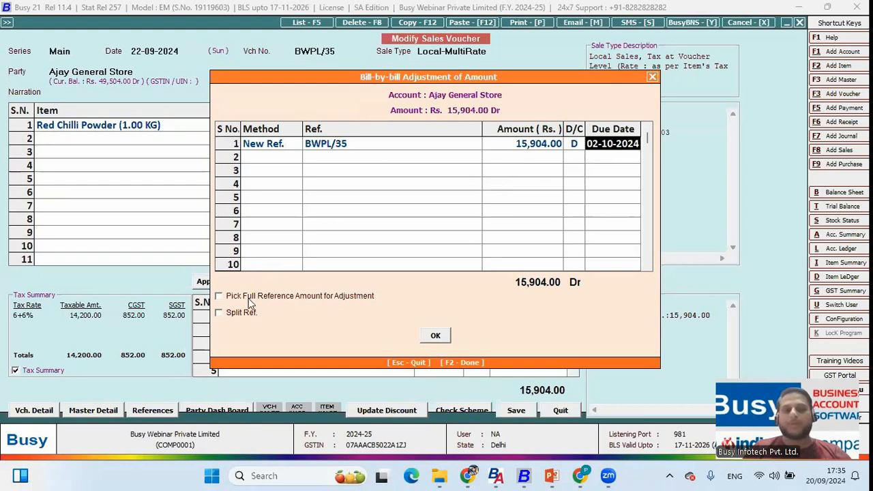
# Step: Split the BWPL/35 reference into 3 references on a Monthly basis without rounding off
pyautogui.click(235, 315)
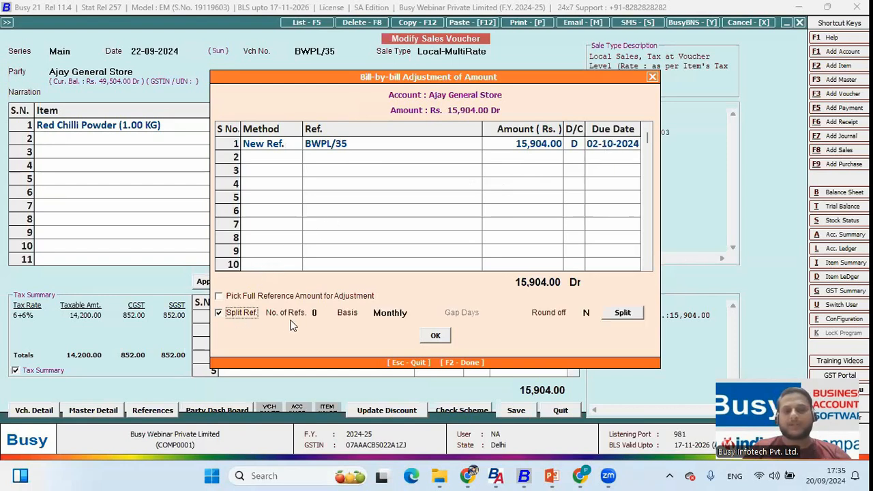
pyautogui.click(318, 313)
pyautogui.write('3')
pyautogui.press('Return')
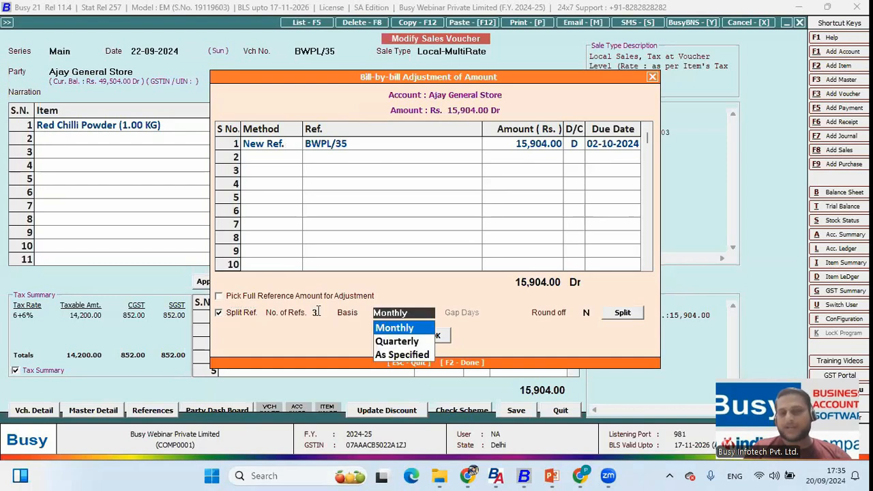
pyautogui.press('Return')
pyautogui.press('Return')
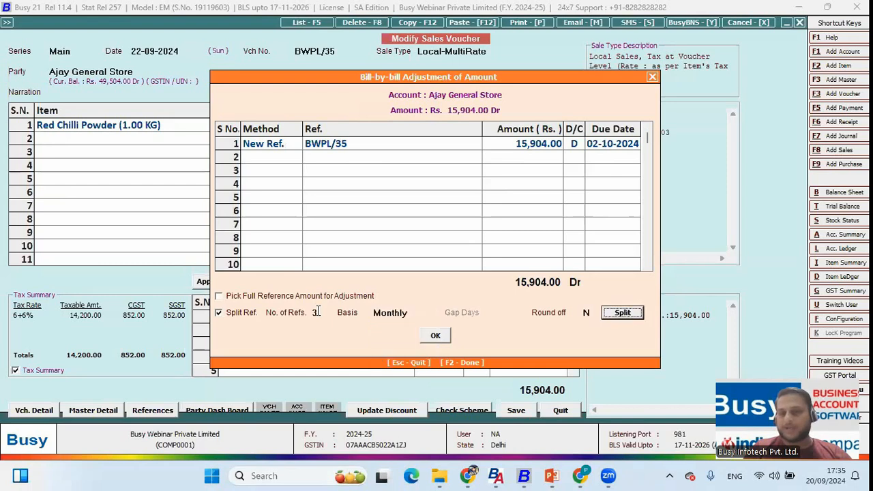
pyautogui.press('Return')
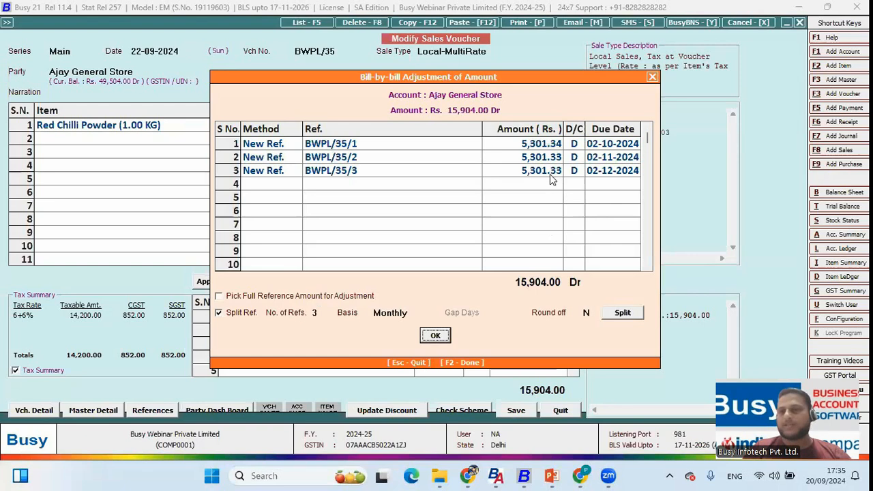
# Step: Examine the amounts and due dates of the three split references, and quit the sales voucher without saving
pyautogui.click(612, 145)
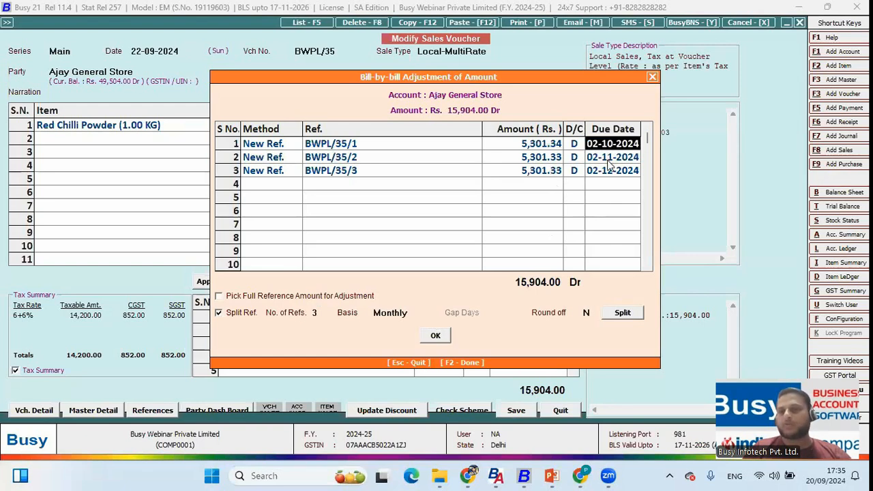
pyautogui.click(533, 145)
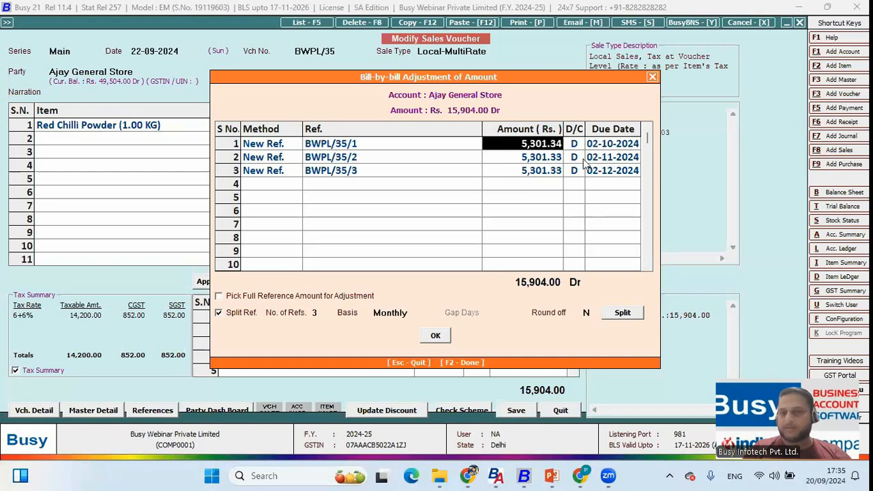
pyautogui.click(603, 161)
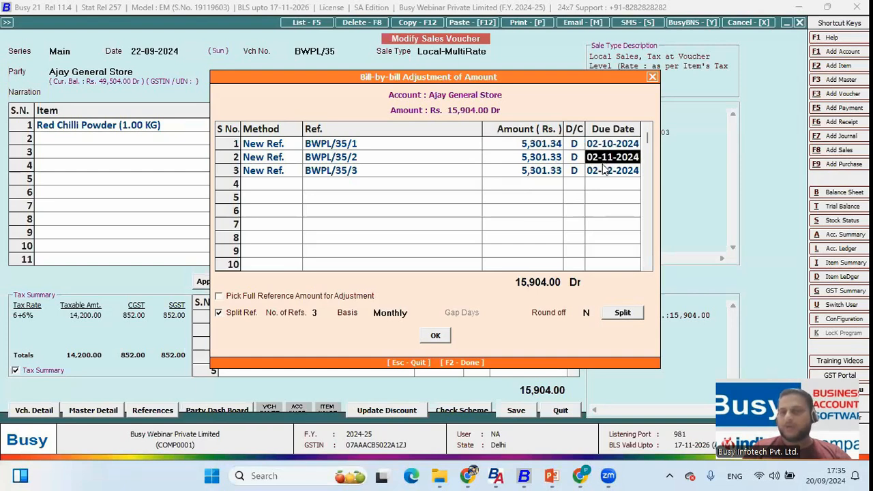
pyautogui.click(604, 172)
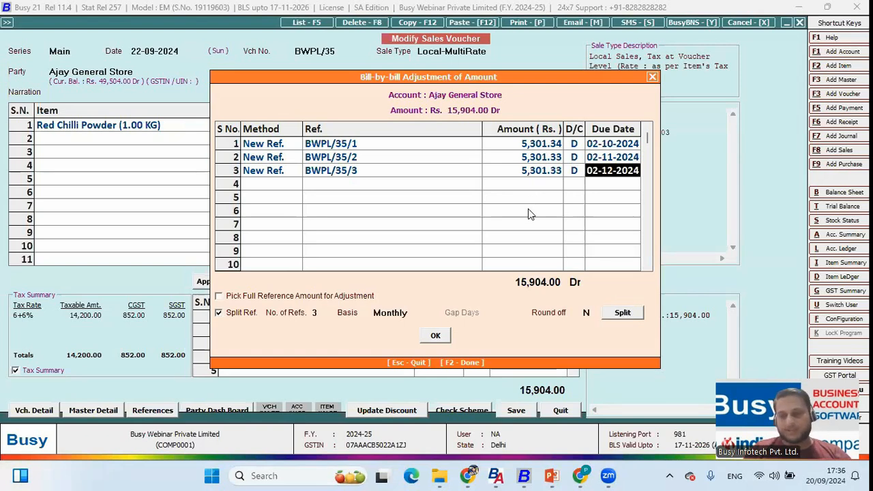
pyautogui.press('Escape')
pyautogui.press('Escape')
pyautogui.press('Return')
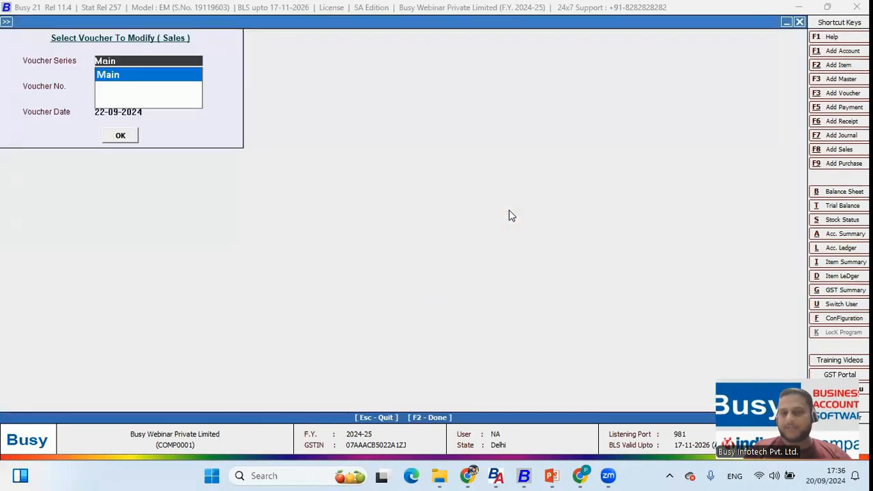
# Step: Reopen sales voucher BWPL/35, check its bill-by-bill adjustment and leave the voucher
pyautogui.press('Return')
pyautogui.press('Return')
pyautogui.press('Return')
pyautogui.press('Return')
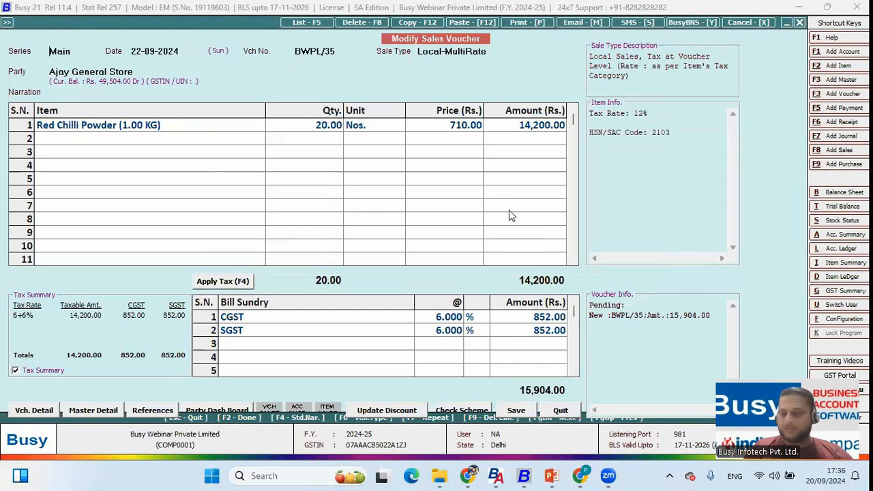
pyautogui.press('F2')
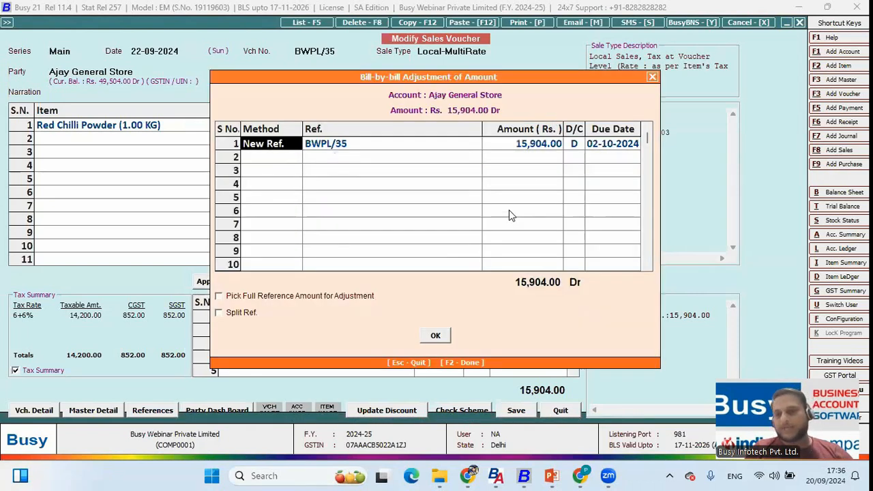
pyautogui.press('F2')
pyautogui.press('Escape')
pyautogui.press('Escape')
# Step: Open receipt voucher RV/24 of the Main series dated 26-09-2024 for modification
pyautogui.press('Down')
pyautogui.press('Down')
pyautogui.press('Down')
pyautogui.press('Down')
pyautogui.press('Down')
pyautogui.press('Return')
pyautogui.press('Down')
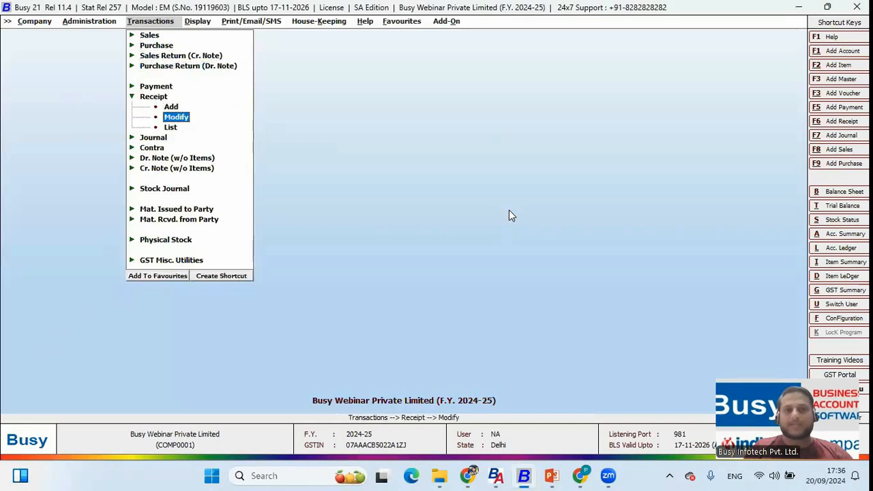
pyautogui.press('Return')
pyautogui.press('Return')
pyautogui.press('Return')
pyautogui.press('Return')
pyautogui.press('Return')
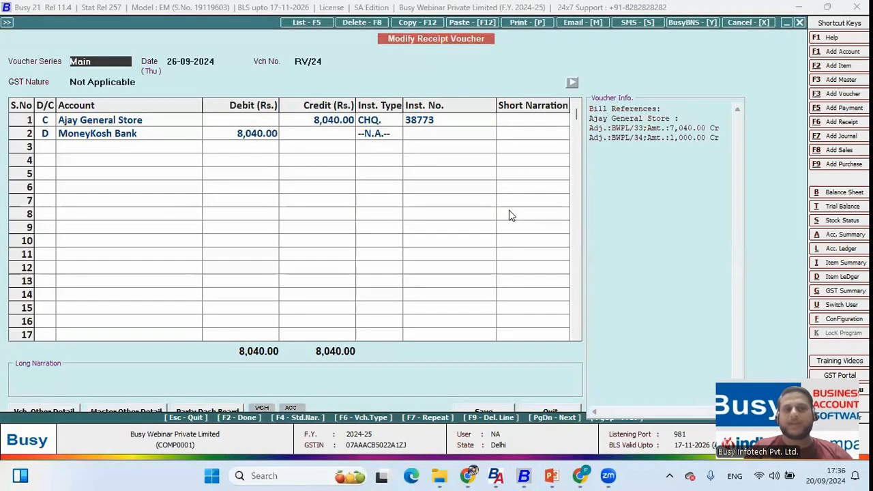
# Step: Review how Ajay General Store's receipt is adjusted against bills BWPL/33 and BWPL/34, and close the voucher
pyautogui.press('Return')
pyautogui.press('Return')
pyautogui.press('Return')
pyautogui.press('Return')
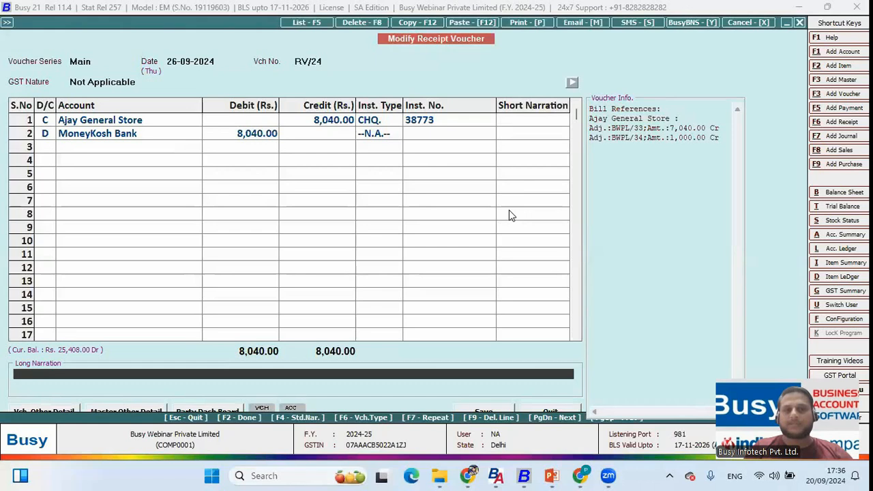
pyautogui.press('Up')
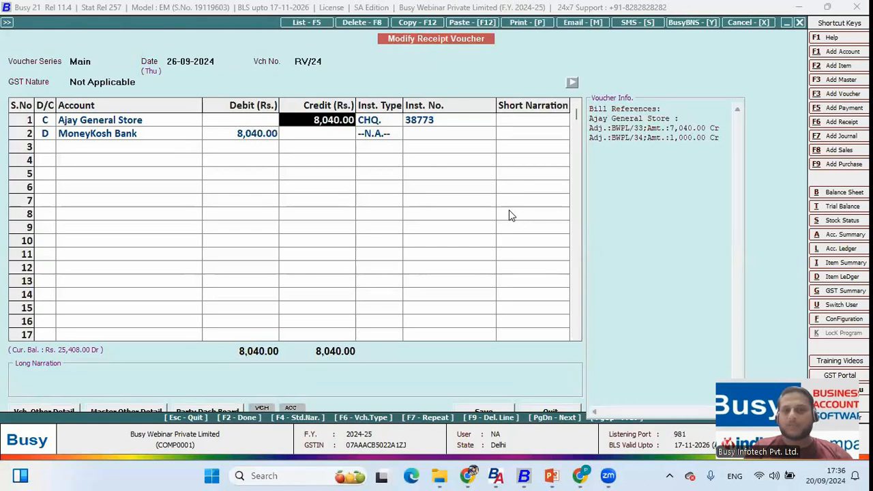
pyautogui.press('Return')
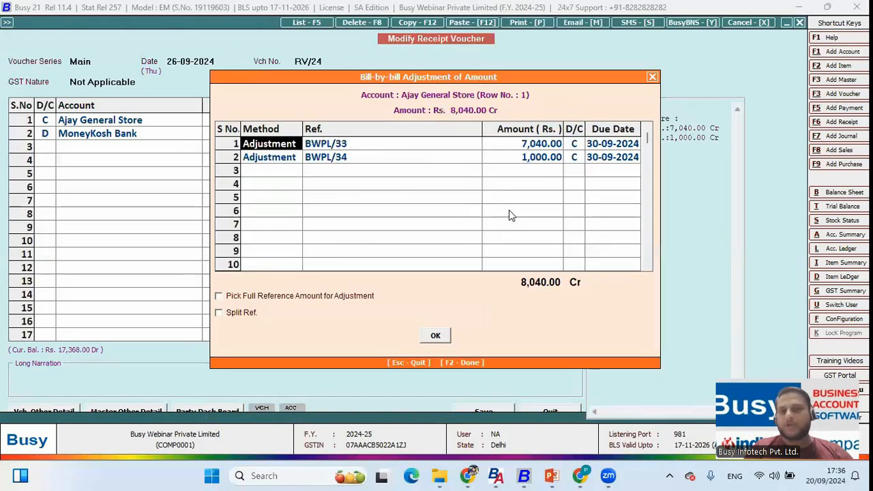
pyautogui.press('Return')
pyautogui.press('Return')
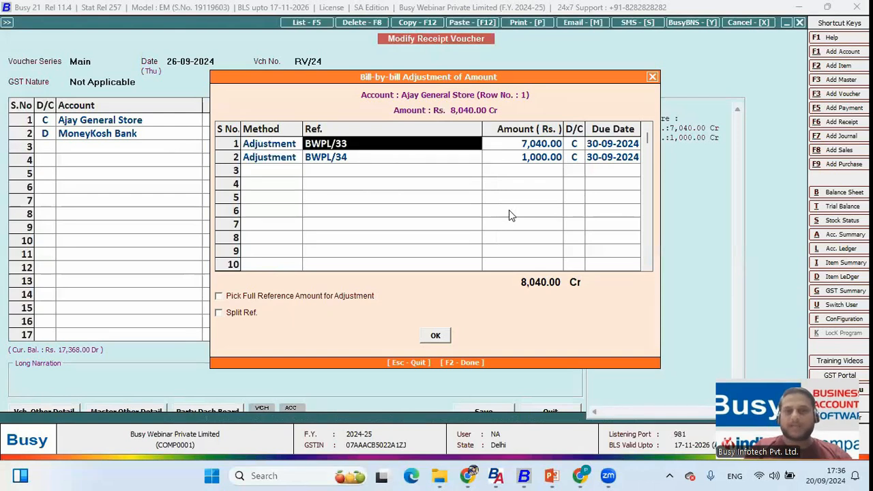
pyautogui.press('Up')
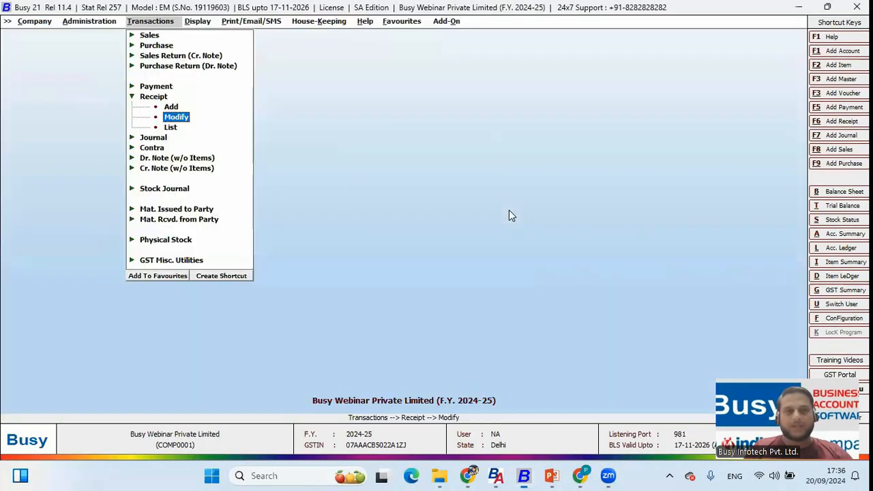
# Step: Open the Bills Receivable report of Outstanding Analysis with bill-wise (combined) detail
pyautogui.press('Escape')
pyautogui.press('Right')
pyautogui.press('Right')
pyautogui.press('Down')
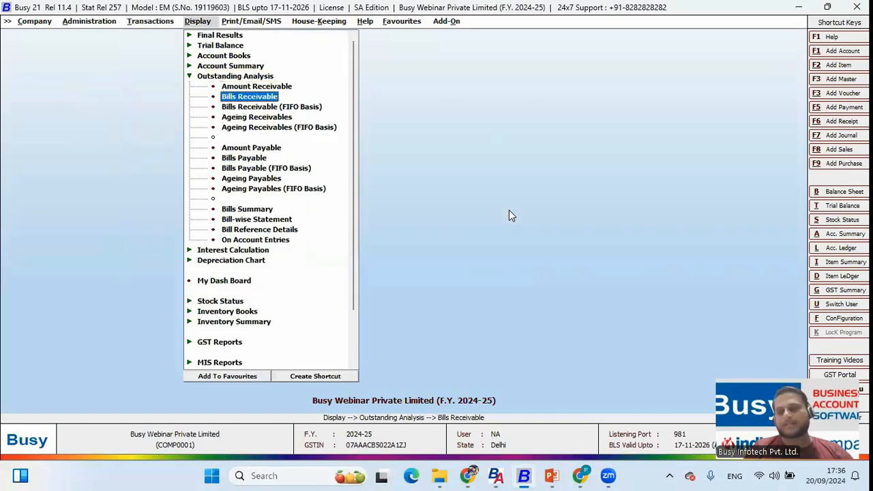
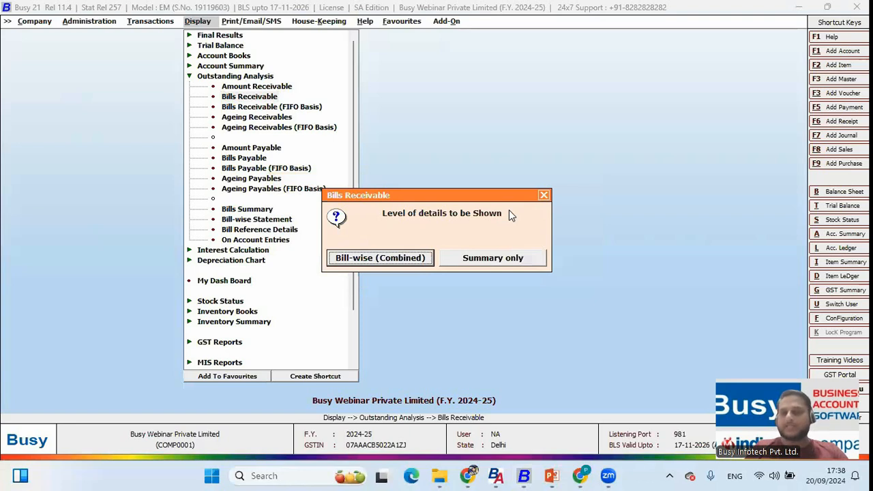
pyautogui.press('Return')
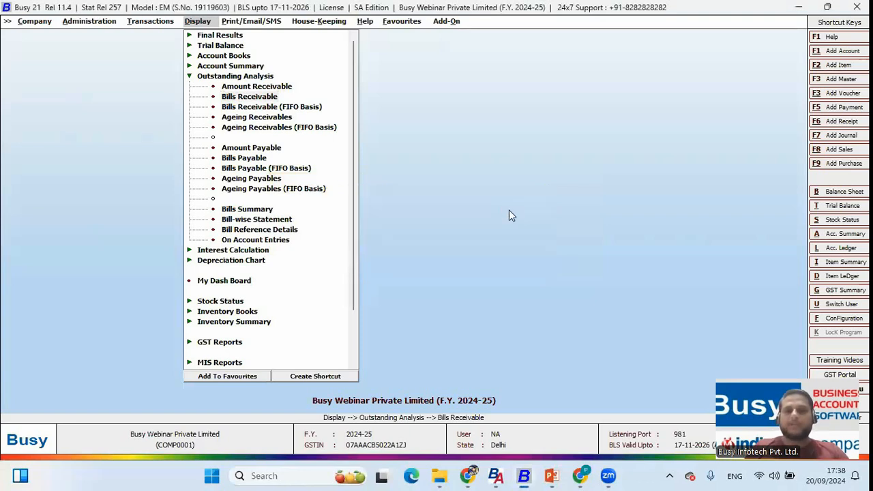
# Step: Generate the Bills Receivable report for Due entries with the ending date 20-09-2024
pyautogui.press('Return')
pyautogui.press('Up')
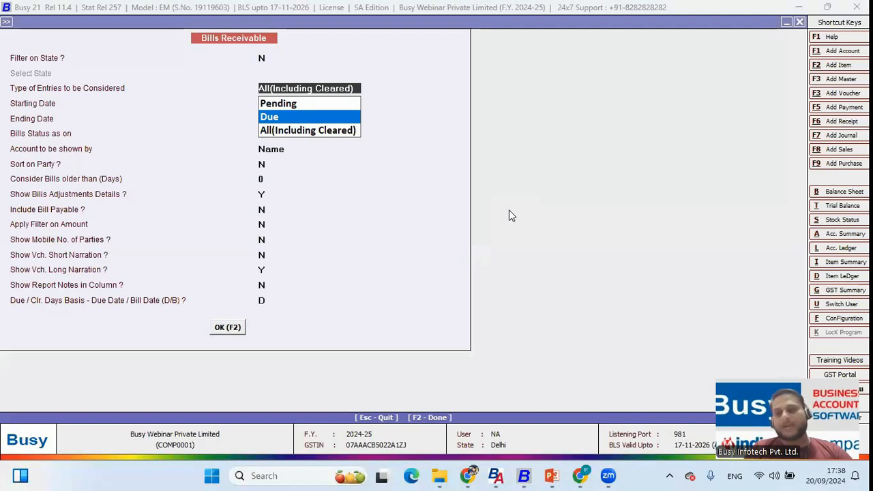
pyautogui.press('Return')
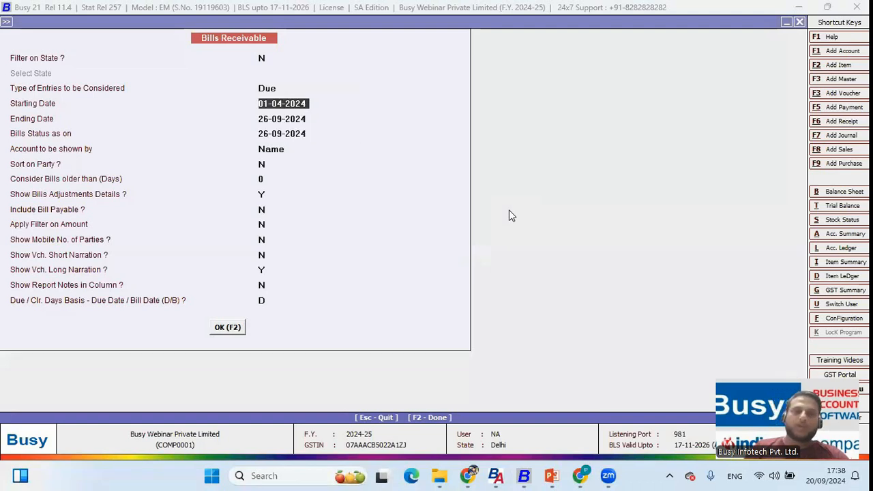
pyautogui.press('Return')
pyautogui.write('20')
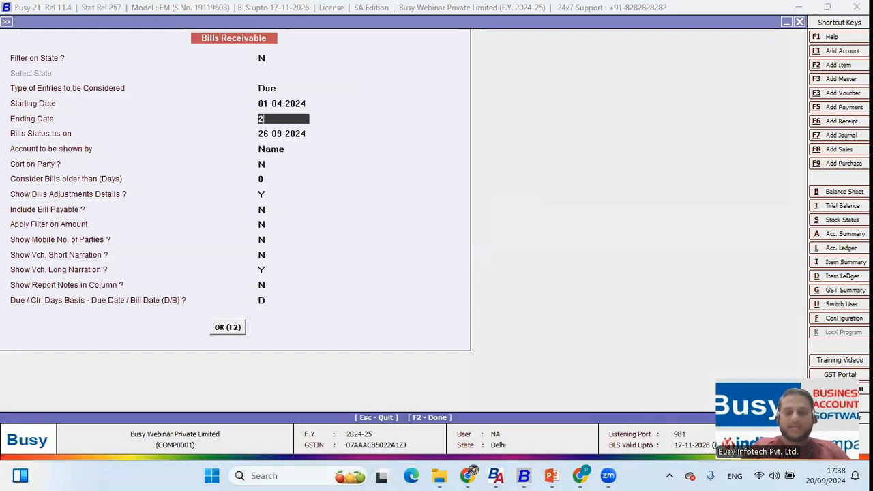
pyautogui.press('F2')
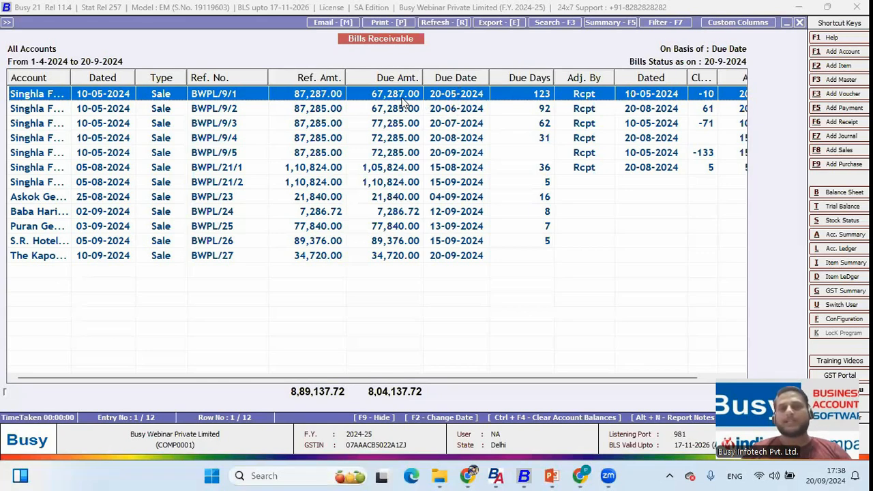
# Step: Compare the due dates and due days of the split references BWPL/9/2 to BWPL/9/4
pyautogui.click(451, 112)
pyautogui.click(457, 127)
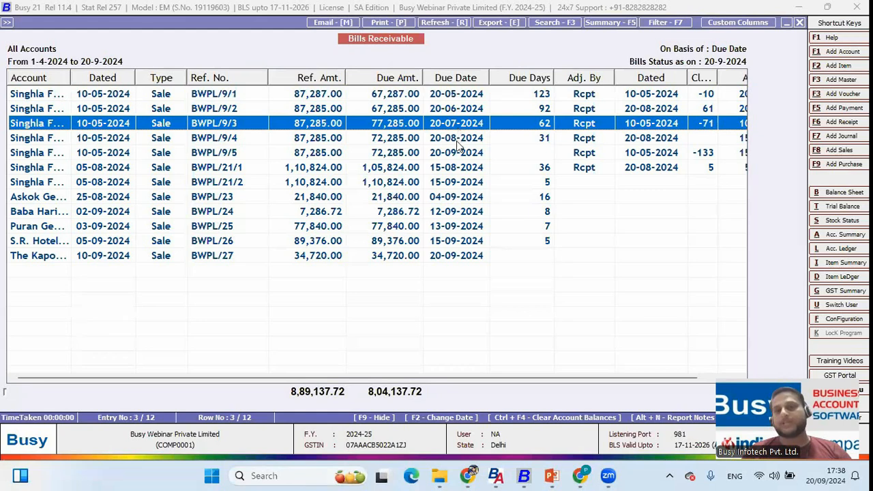
pyautogui.click(450, 111)
pyautogui.click(453, 126)
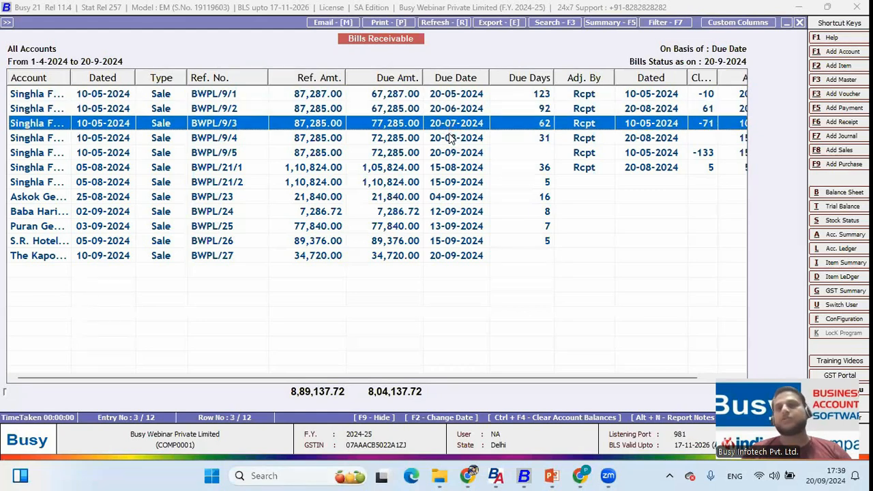
pyautogui.click(450, 138)
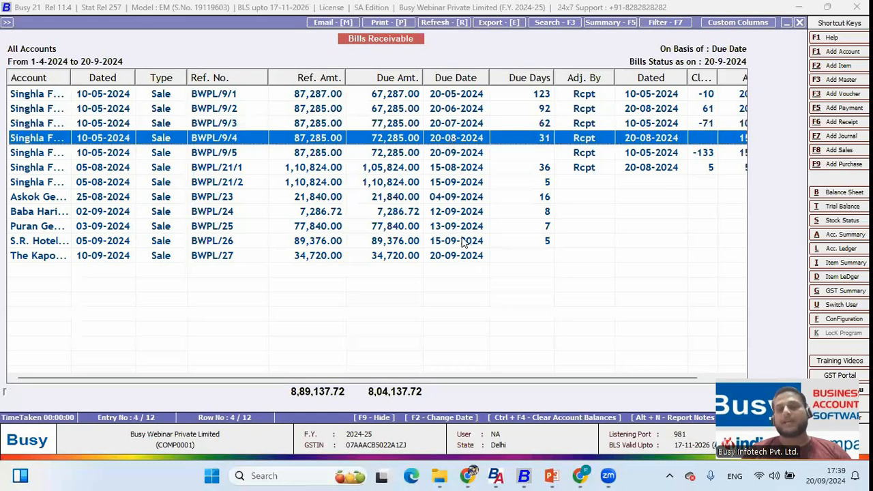
# Step: Select the due bills BWPL/23 to BWPL/27 in the report to review their due dates
pyautogui.press('Down')
pyautogui.press('Down')
pyautogui.press('Down')
pyautogui.press('Down')
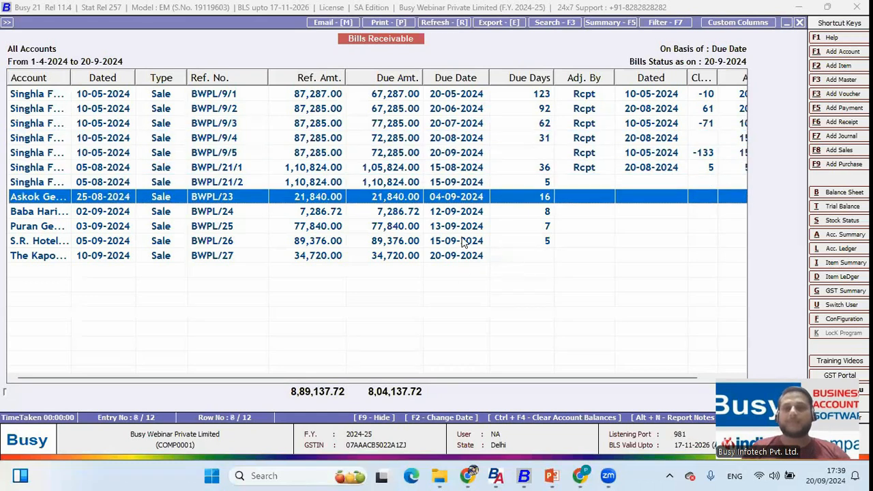
pyautogui.hotkey('shift', 'Down')
pyautogui.hotkey('shift', 'Down')
pyautogui.hotkey('shift', 'Down')
pyautogui.hotkey('shift', 'Down')
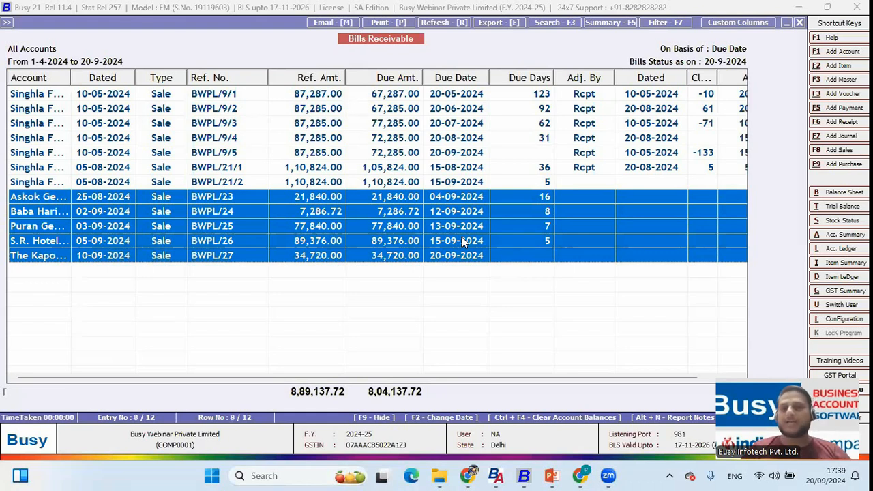
# Step: Regenerate the Bills Receivable report for Pending entries over the same period
pyautogui.press('Escape')
pyautogui.press('Return')
pyautogui.press('Up')
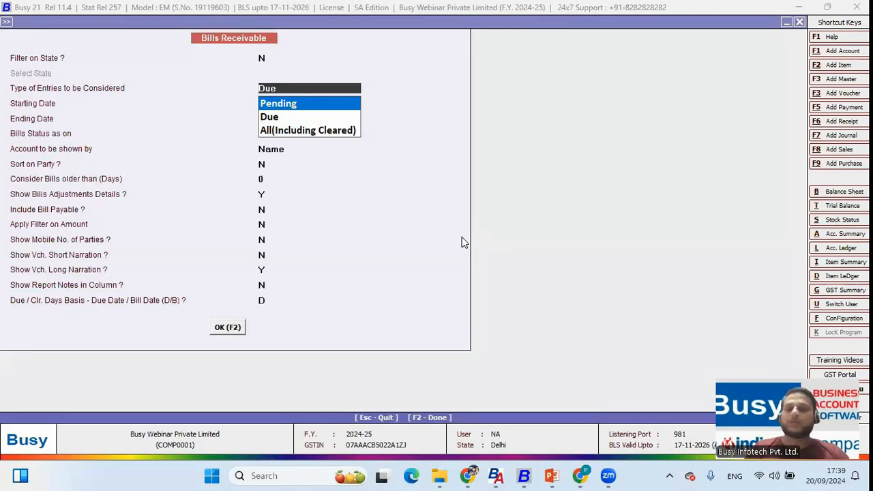
pyautogui.press('Return')
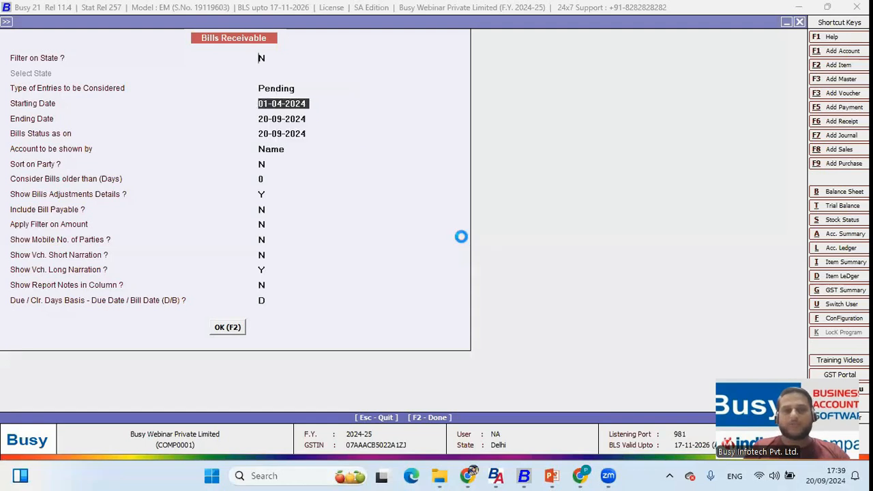
pyautogui.press('F2')
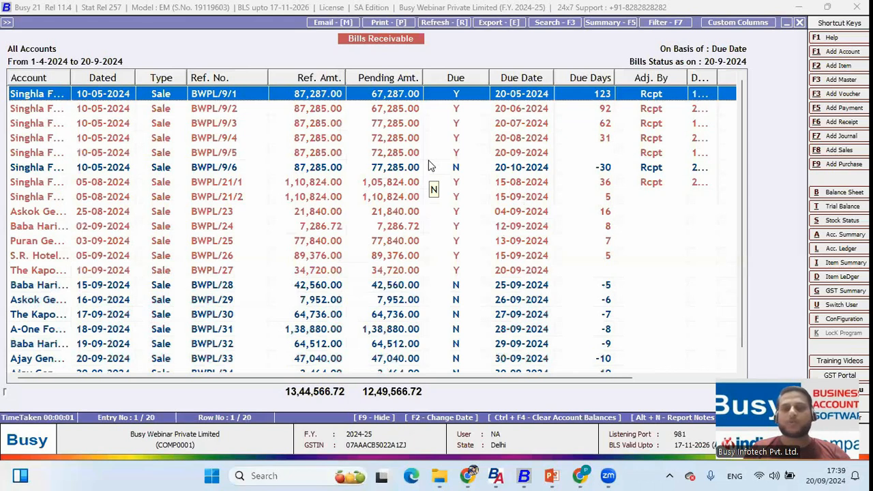
# Step: Select the due references BWPL/9/1 to BWPL/9/5 and compare them with BWPL/9/6, which is not yet due
pyautogui.hotkey('shift', 'Down')
pyautogui.hotkey('shift', 'Down')
pyautogui.hotkey('shift', 'Down')
pyautogui.hotkey('shift', 'Down')
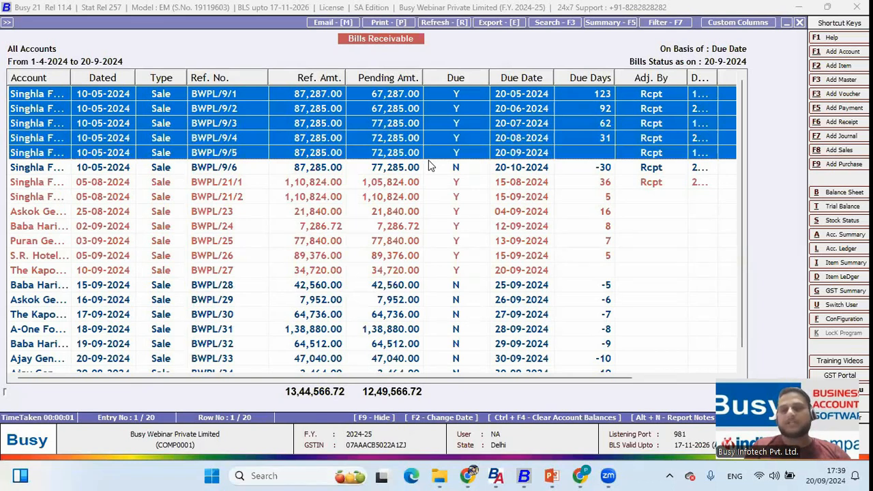
pyautogui.click(429, 166)
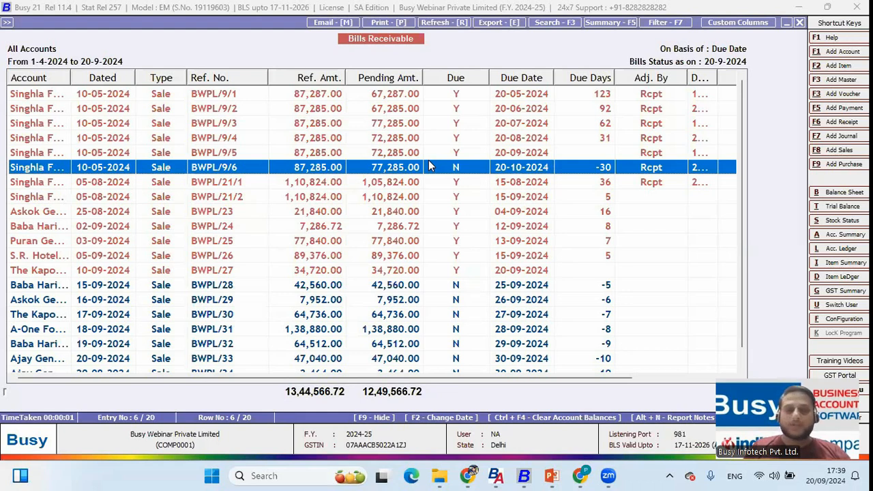
# Step: Examine the due status and due dates of the remaining pending bills through BWPL/34
pyautogui.press('Down')
pyautogui.press('Down')
pyautogui.press('Down')
pyautogui.press('Down')
pyautogui.press('Down')
pyautogui.press('Down')
pyautogui.press('Down')
pyautogui.press('Down')
pyautogui.press('Down')
pyautogui.press('Down')
pyautogui.press('Down')
pyautogui.press('Down')
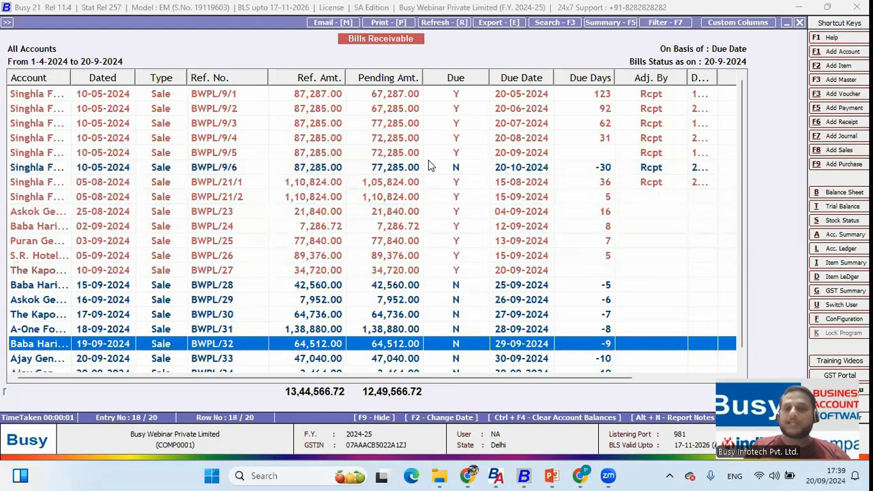
pyautogui.press('Down')
pyautogui.press('Down')
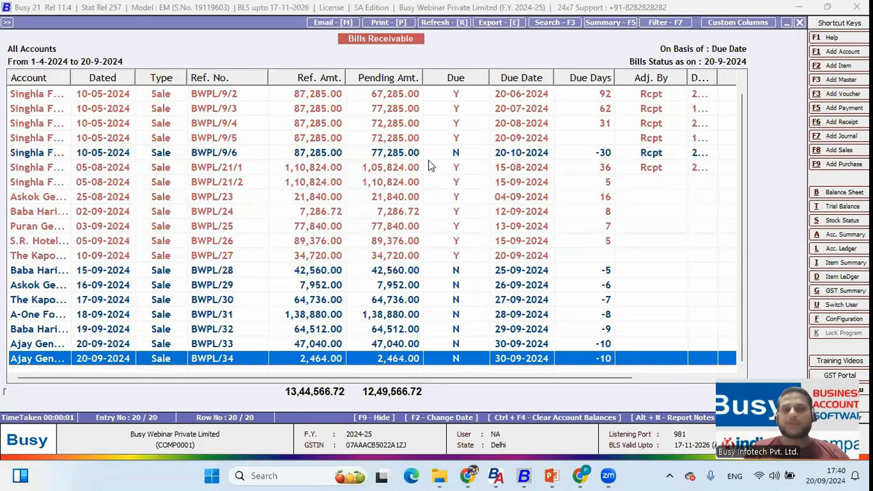
# Step: Regenerate the Bills Receivable report for Due entries only, review it and close the report
pyautogui.press('F7')
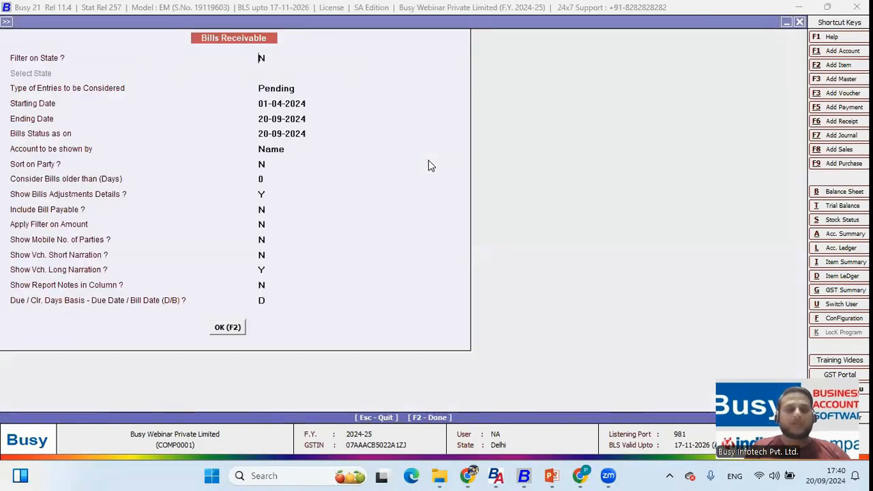
pyautogui.press('Return')
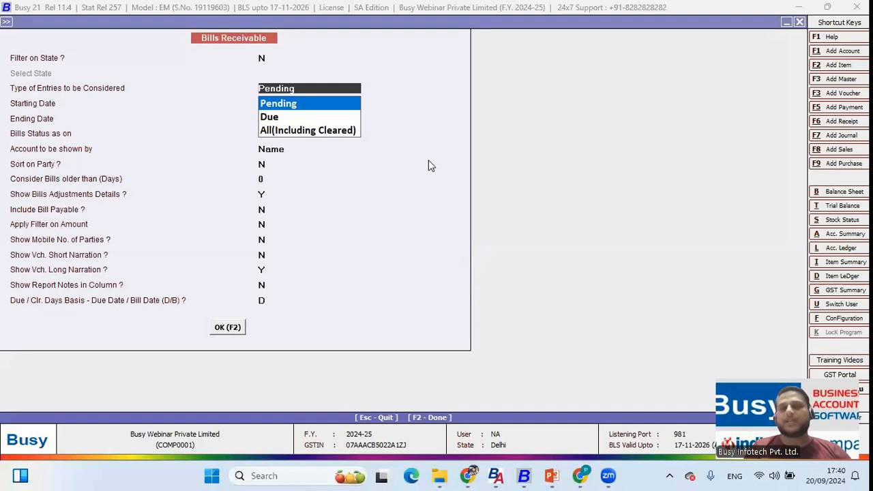
pyautogui.press('Down')
pyautogui.press('Return')
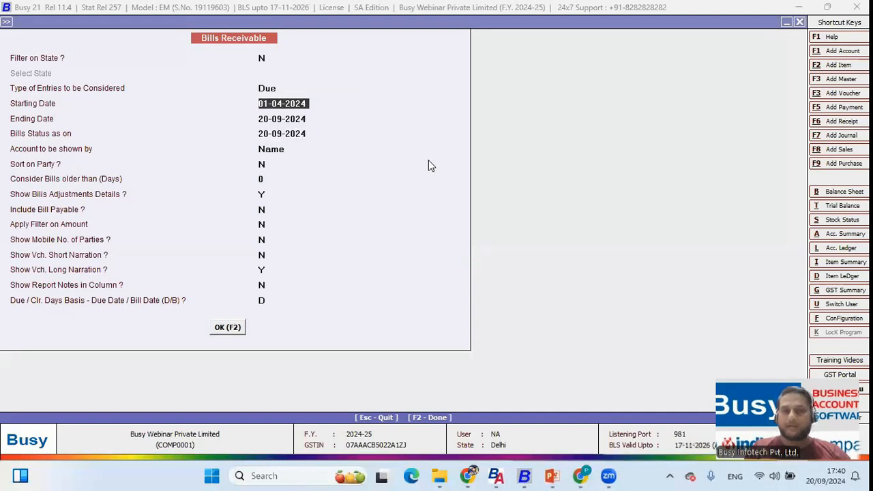
pyautogui.press('F2')
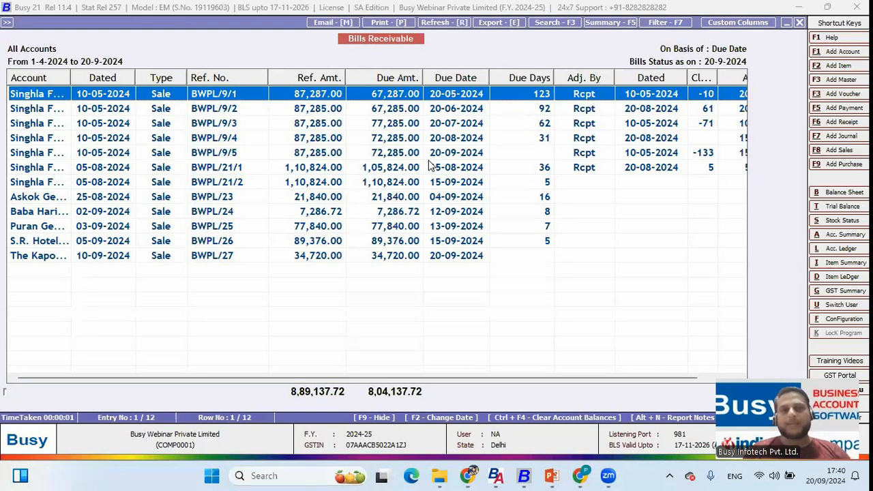
pyautogui.press('Escape')
pyautogui.press('Escape')
pyautogui.press('Escape')
pyautogui.press('Escape')
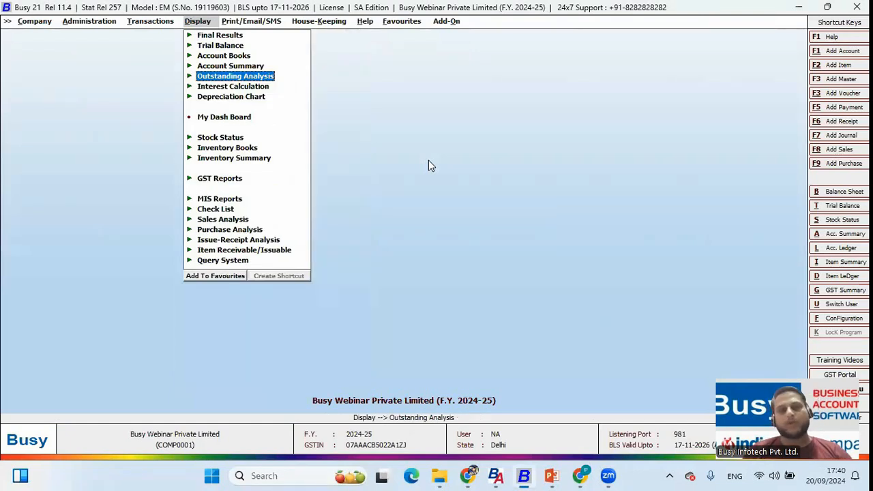
# Step: Start printing a Payment Reminder from the Outstanding Analysis print options
pyautogui.press('Right')
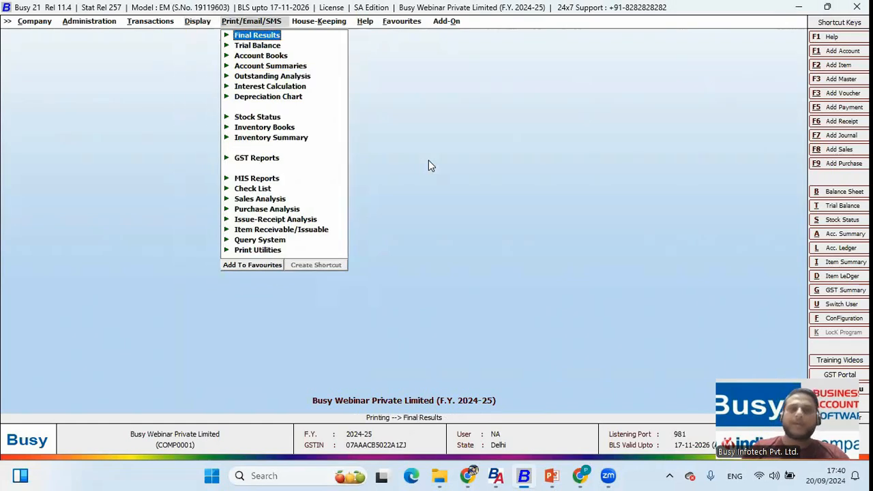
pyautogui.press('Down')
pyautogui.press('Down')
pyautogui.press('Down')
pyautogui.press('Down')
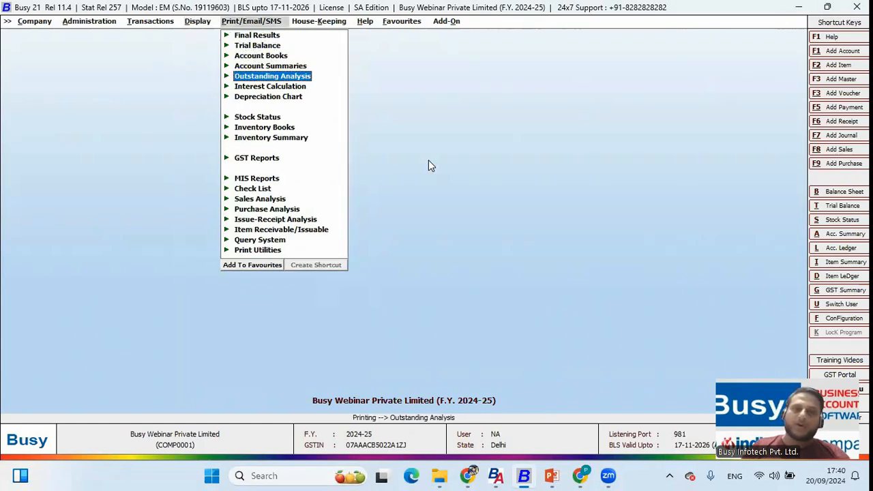
pyautogui.press('Right')
pyautogui.press('Down')
pyautogui.press('Down')
pyautogui.press('Down')
pyautogui.press('Down')
pyautogui.press('Down')
pyautogui.press('Down')
pyautogui.press('Down')
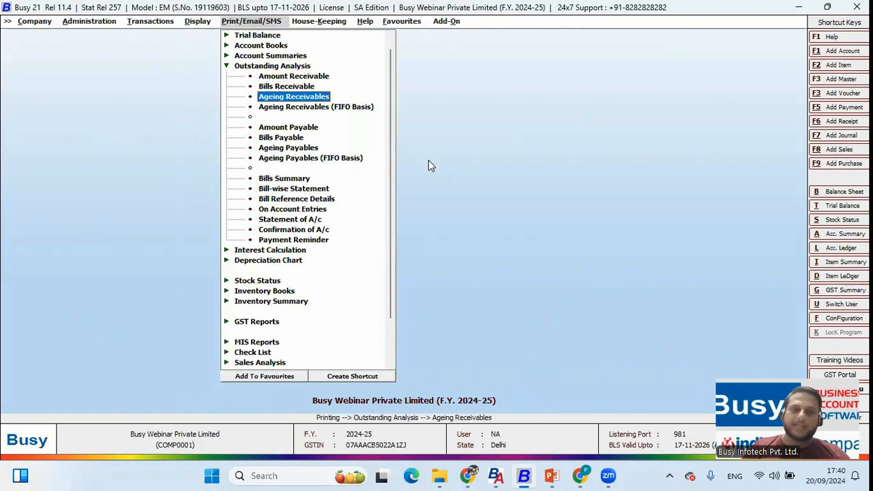
pyautogui.press('Down')
pyautogui.press('Down')
pyautogui.press('Down')
pyautogui.press('Down')
pyautogui.press('Down')
pyautogui.press('Down')
pyautogui.press('Down')
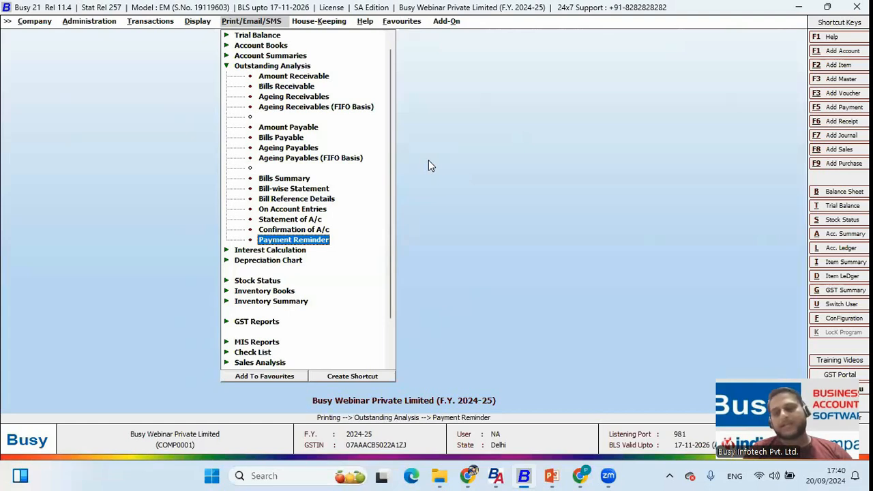
pyautogui.press('Return')
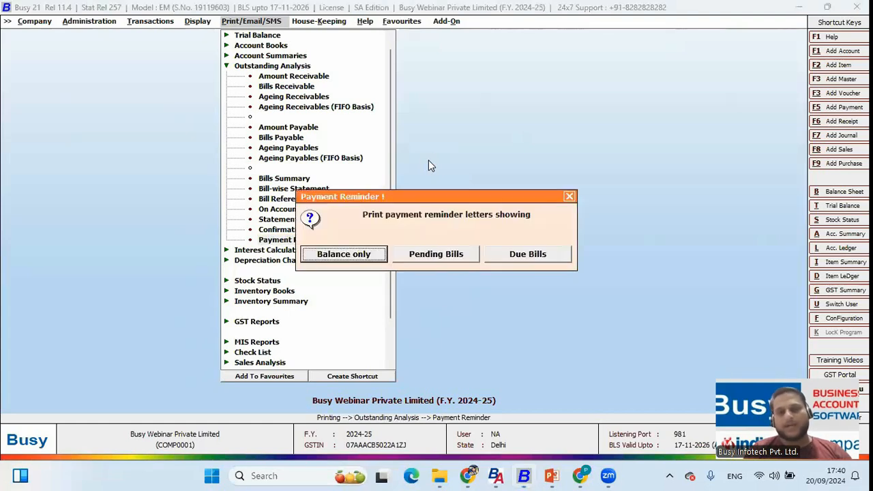
# Step: Compare the balance, pending and due options for the payment reminder letters and choose Due Bills
pyautogui.press('Right')
pyautogui.press('Right')
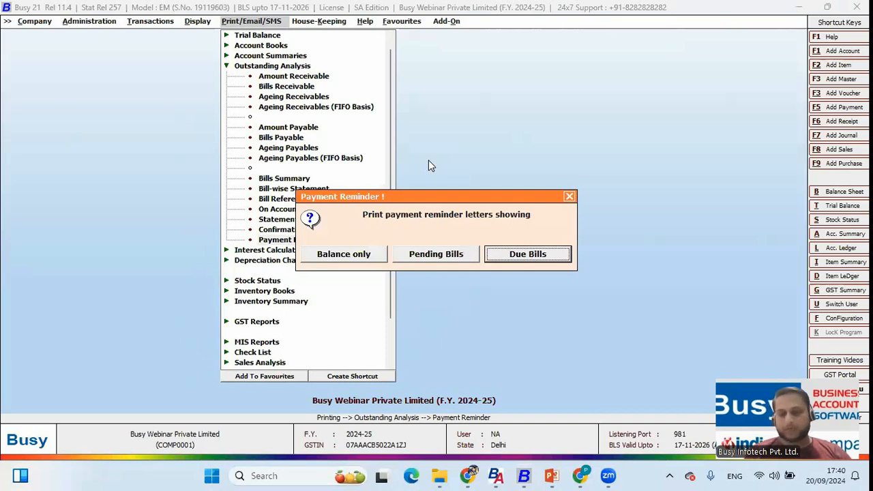
pyautogui.press('Left')
pyautogui.press('Left')
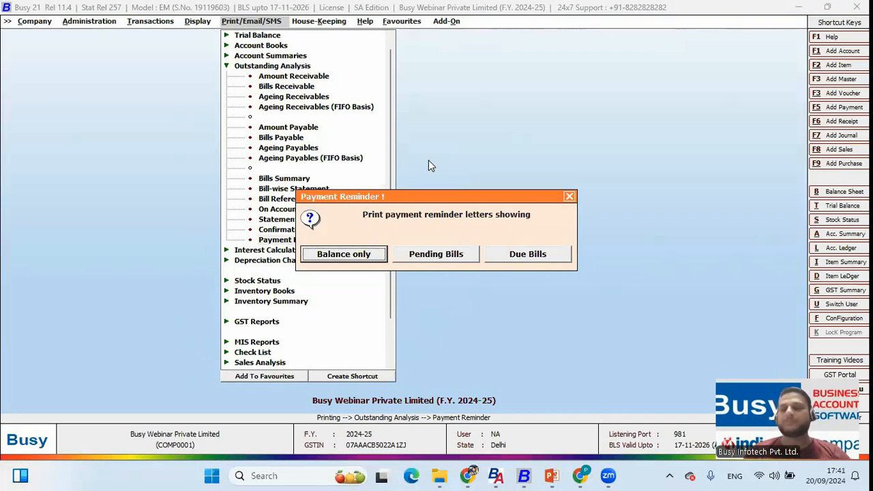
pyautogui.press('Right')
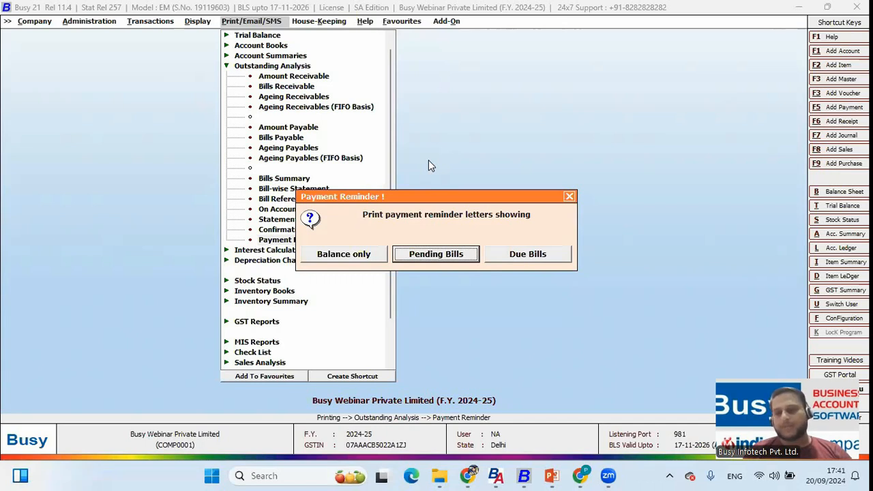
pyautogui.press('Right')
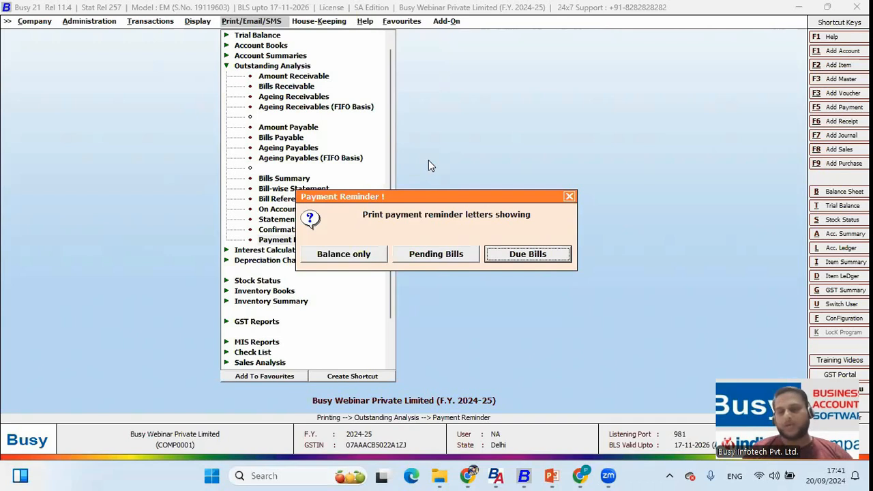
pyautogui.press('Return')
# Step: Compare the recipient options for the due-bill payment reminder letters and choose All Parties
pyautogui.press('Right')
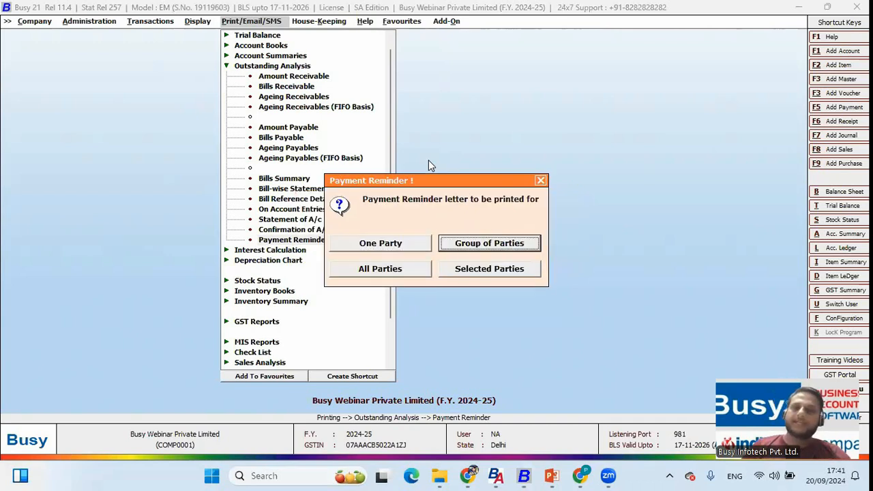
pyautogui.press('Left')
pyautogui.press('Right')
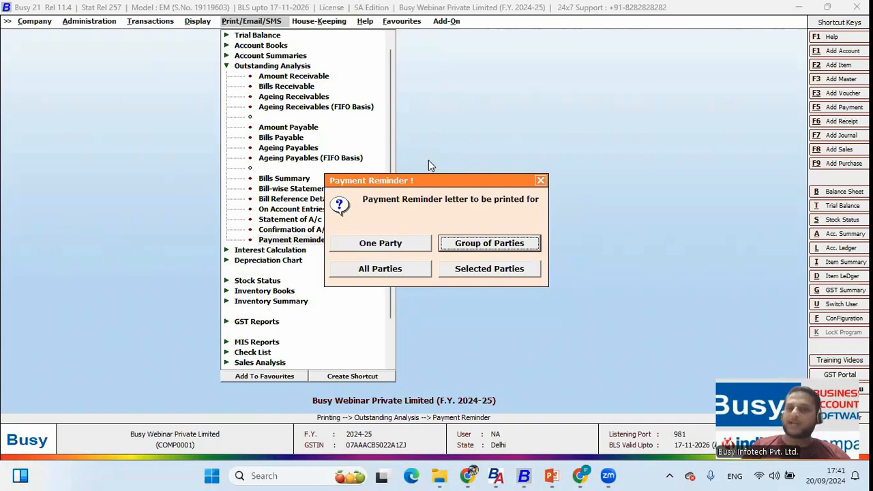
pyautogui.press('Right')
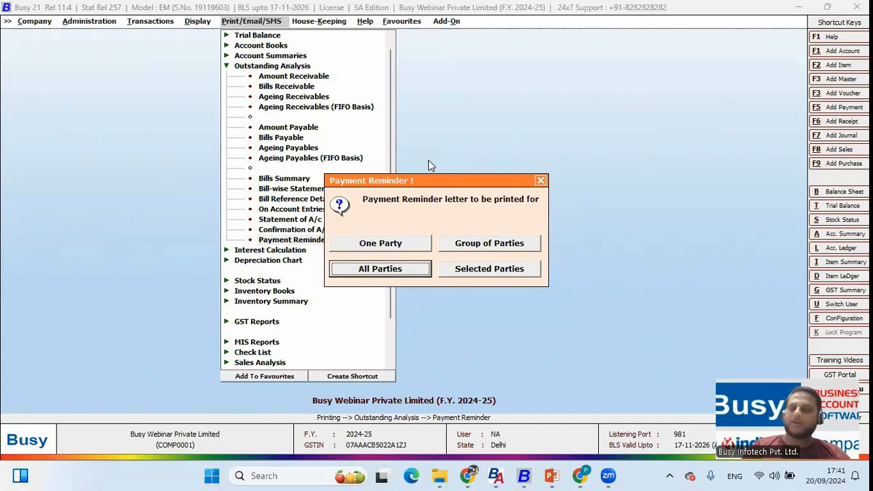
pyautogui.press('Return')
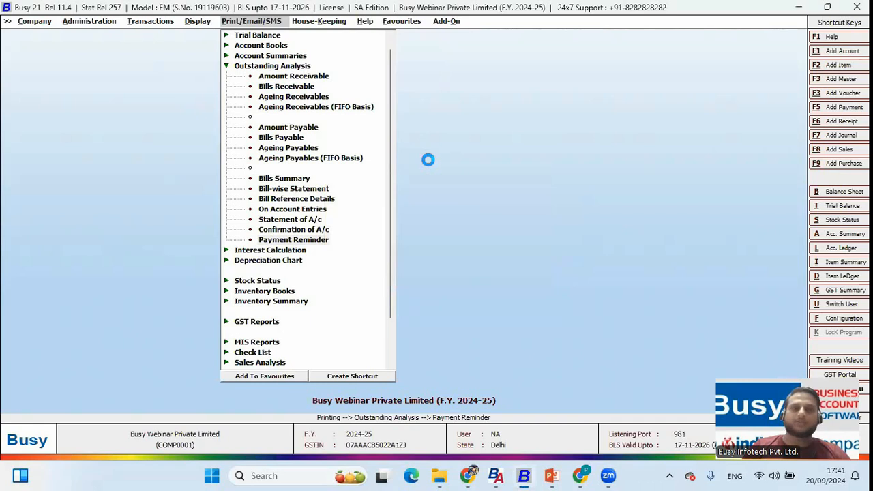
# Step: Preview the payment reminder letters in STANDARD format with report date 26-09-2024, review the first letter and close the preview
pyautogui.press('Return')
pyautogui.press('Return')
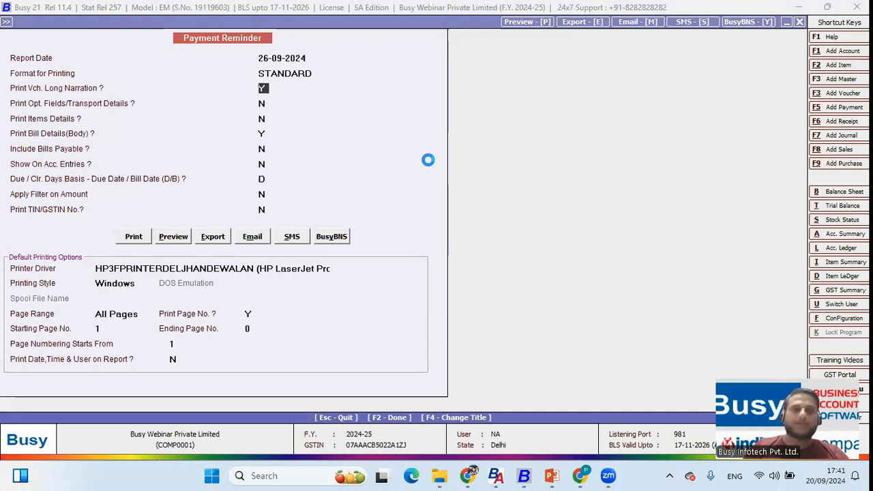
pyautogui.press('Return')
pyautogui.press('Return')
pyautogui.press('Return')
pyautogui.press('Return')
pyautogui.press('Return')
pyautogui.press('Return')
pyautogui.press('Return')
pyautogui.press('Return')
pyautogui.press('Return')
pyautogui.press('Right')
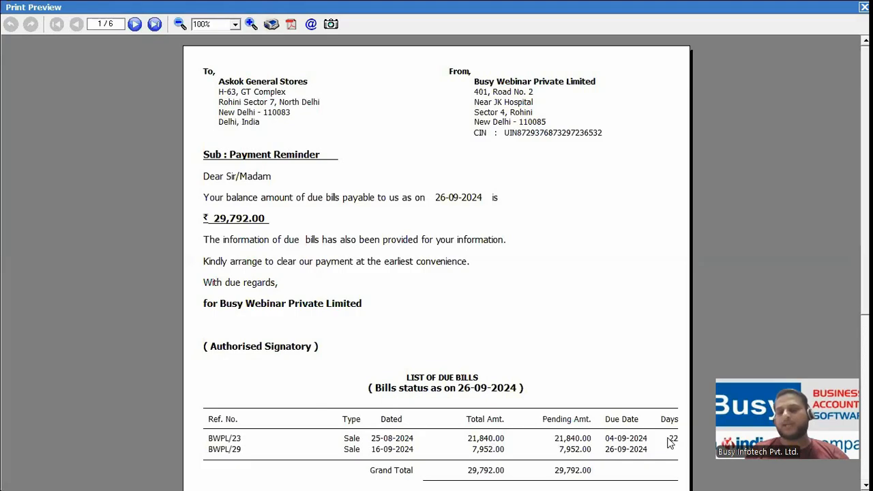
pyautogui.press('Escape')
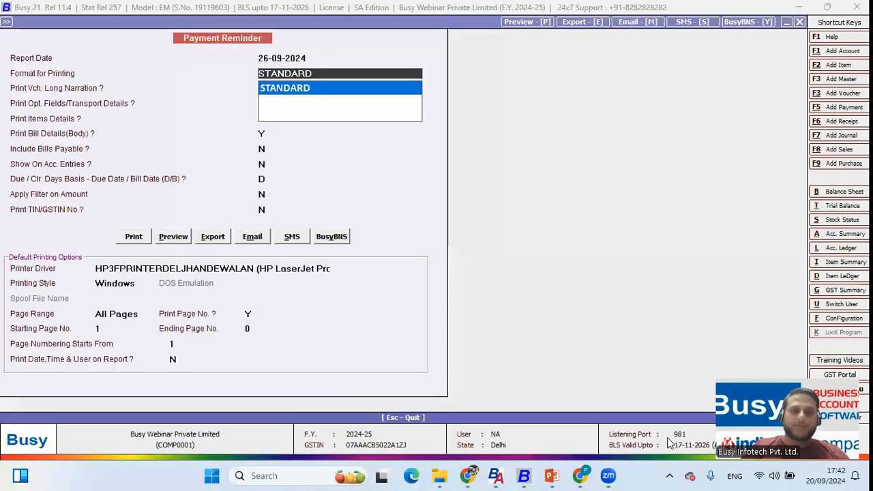
# Step: Preview the payment reminders again, page through every party's letter to the last one and close the preview
pyautogui.click(178, 237)
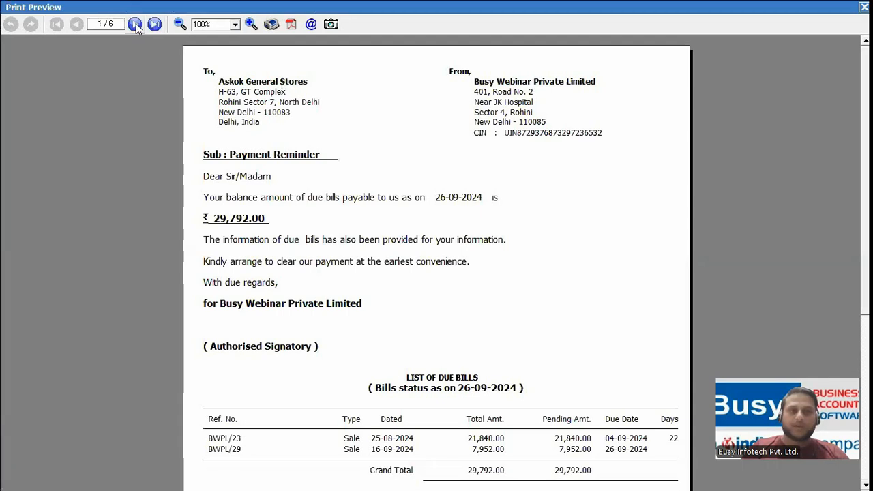
pyautogui.click(135, 25)
pyautogui.click(135, 25)
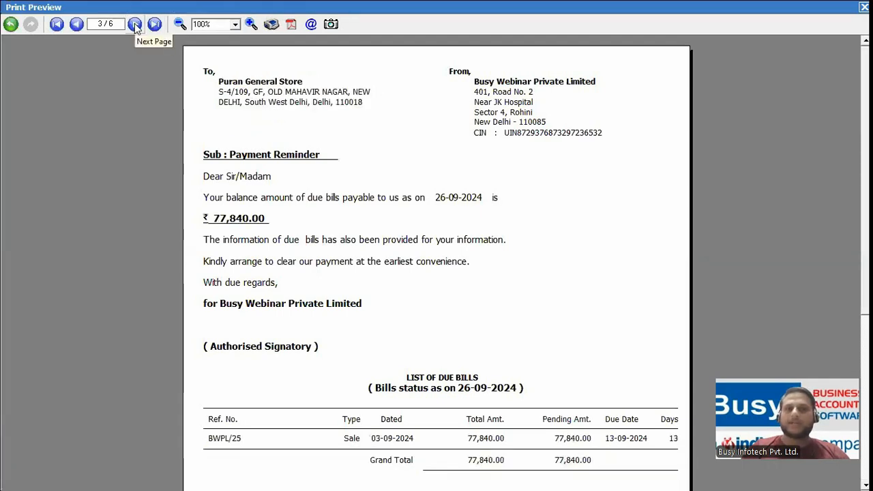
pyautogui.click(135, 25)
pyautogui.click(135, 25)
pyautogui.click(135, 25)
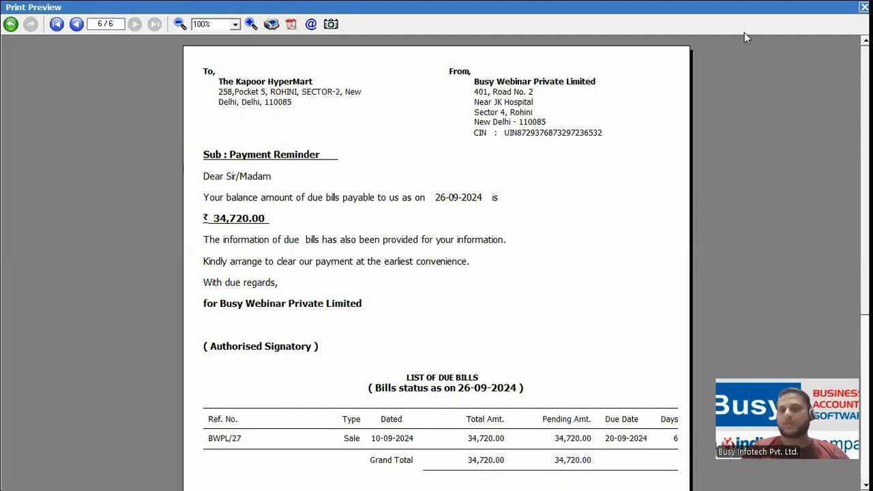
pyautogui.click(864, 7)
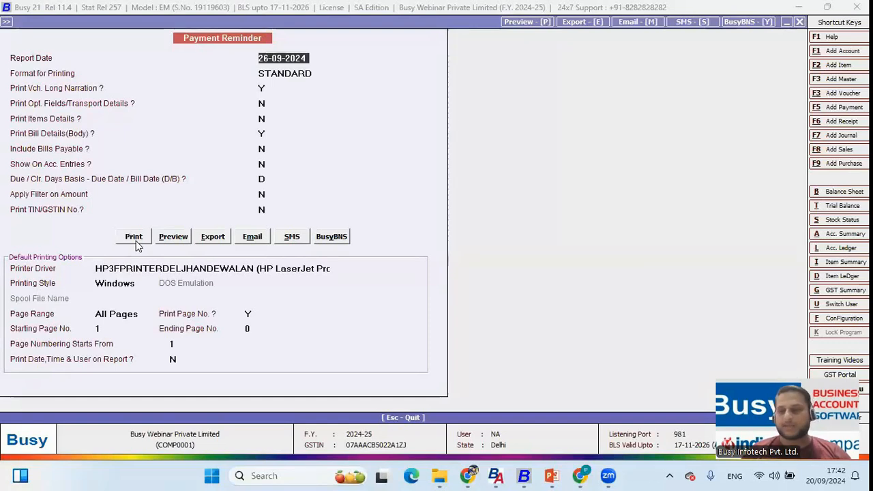
# Step: Review the email and SMS options for sending the payment reminders and return to the Outstanding Analysis print options
pyautogui.click(252, 236)
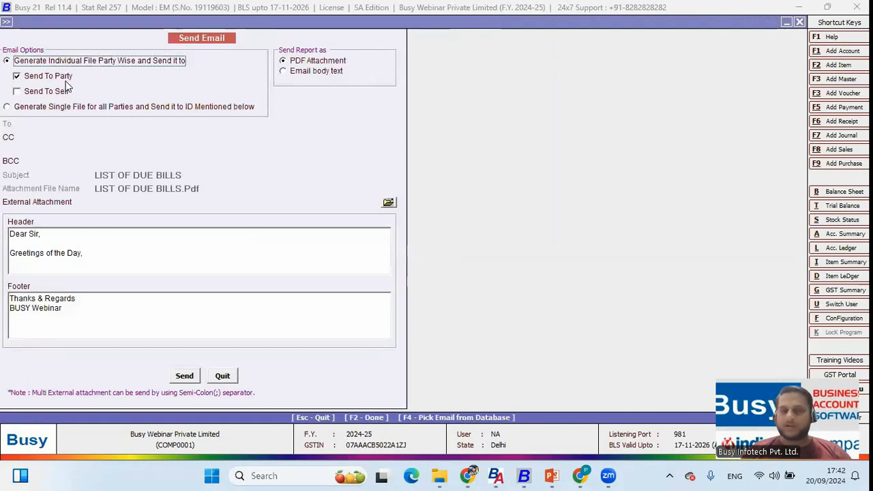
pyautogui.click(185, 376)
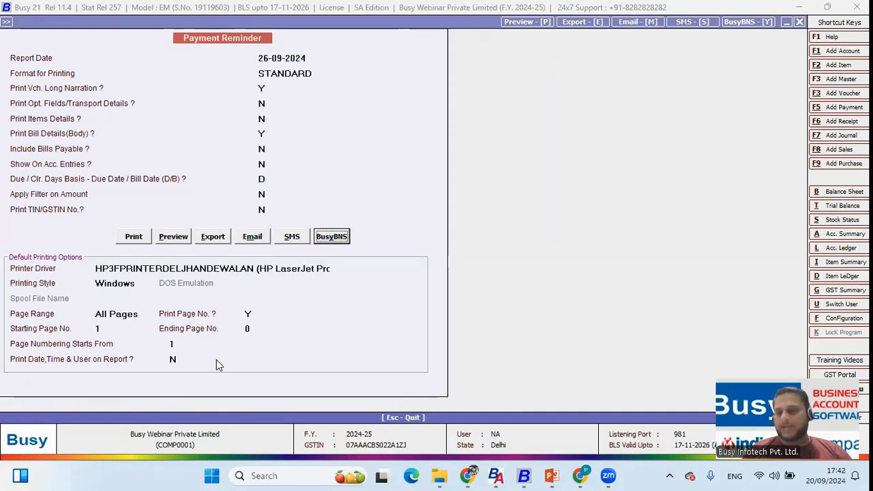
pyautogui.press('Left')
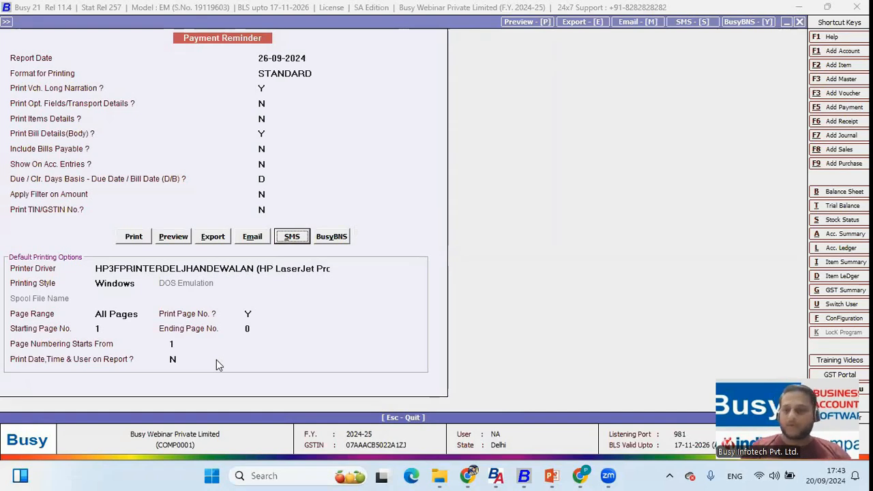
pyautogui.press('Escape')
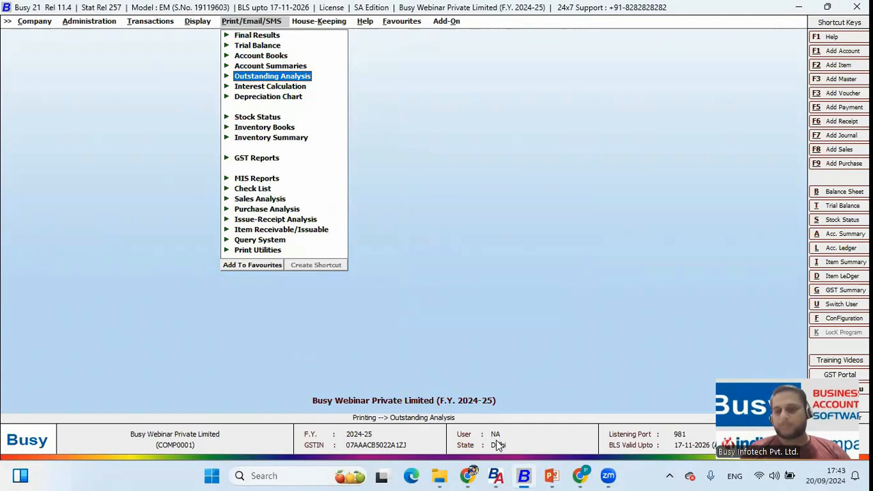
# Step: Switch to Chrome, open the download page on busy.in and find the BUSY Agent section
pyautogui.click(471, 476)
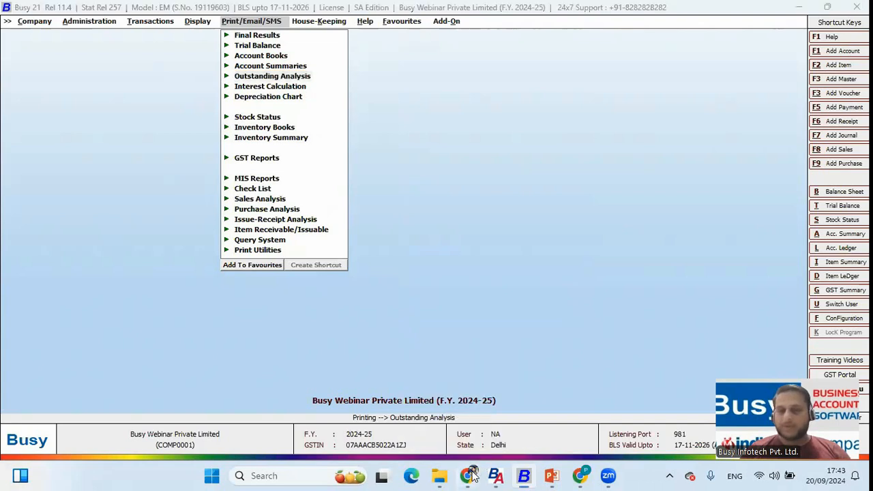
pyautogui.moveTo(409, 121)
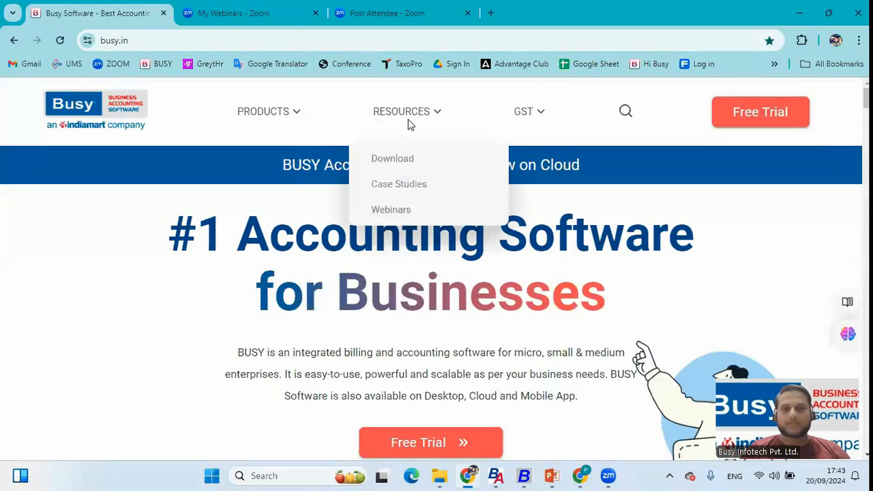
pyautogui.click(396, 159)
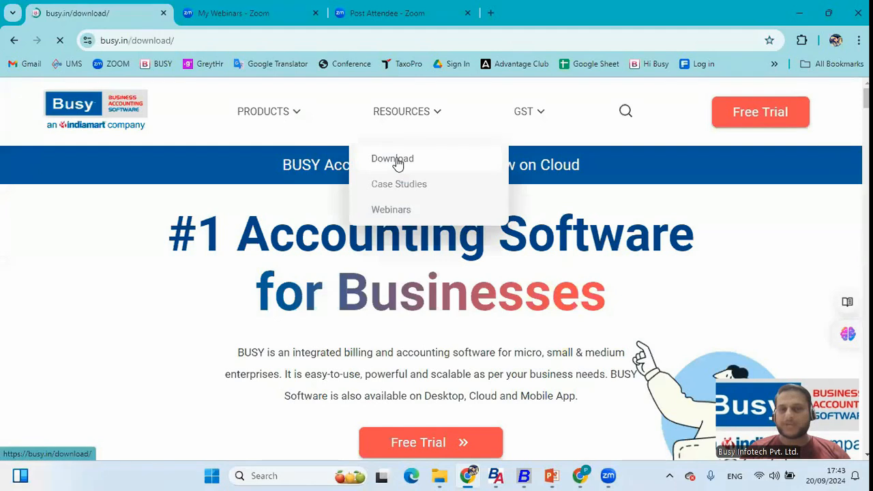
pyautogui.scroll(-3, 419, 205)
pyautogui.scroll(-12, 420, 219)
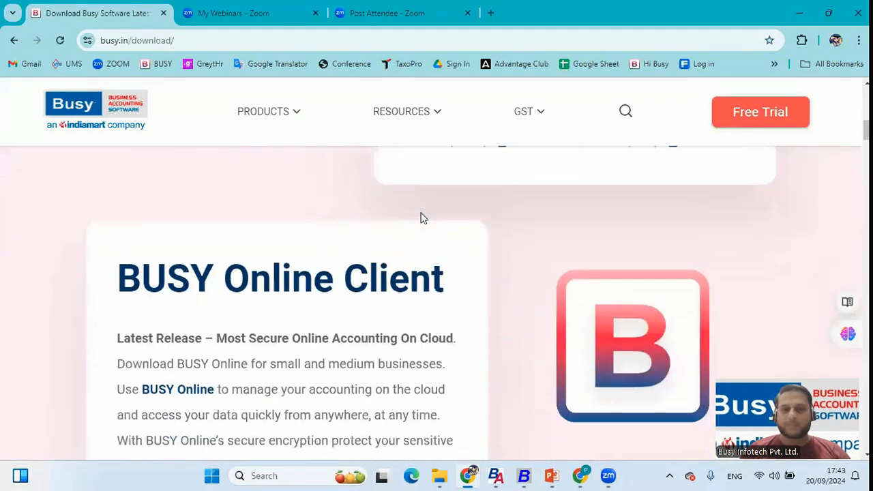
pyautogui.scroll(-3, 421, 213)
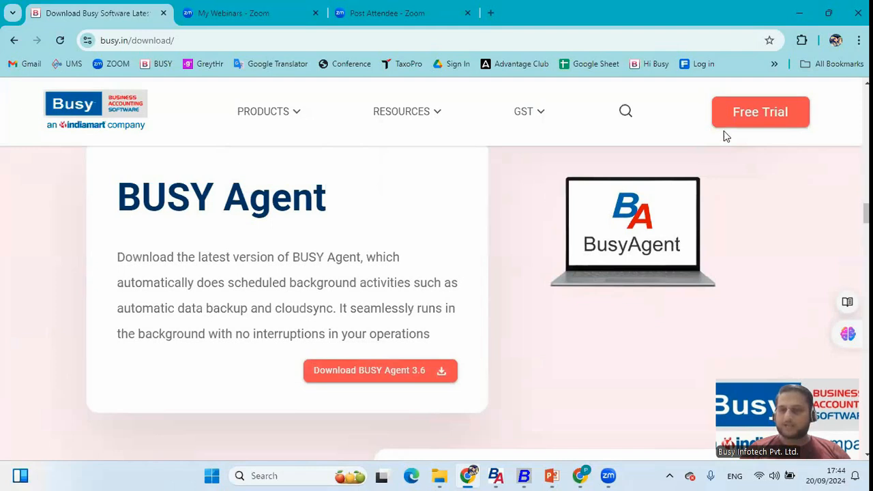
# Step: Show the desktop, locate the BusyAgent shortcut and switch to the BusyAgent window
pyautogui.moveTo(496, 476)
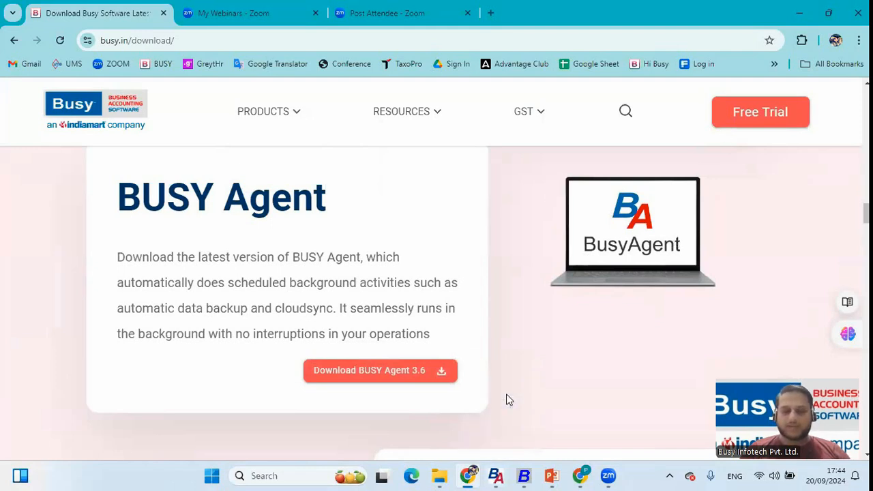
pyautogui.press('super+d')
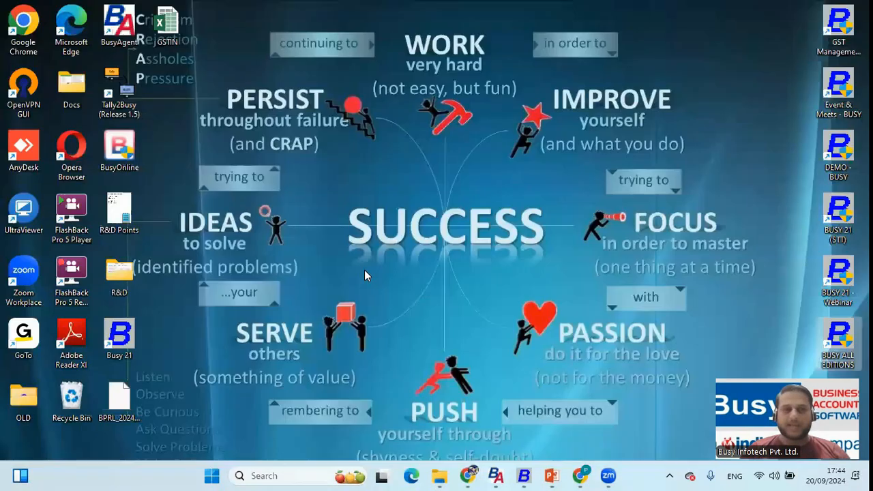
pyautogui.click(120, 32)
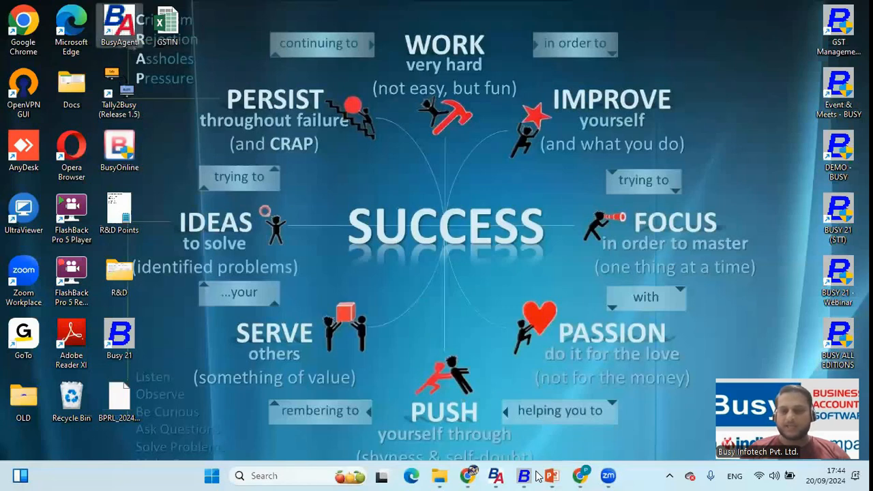
pyautogui.click(497, 475)
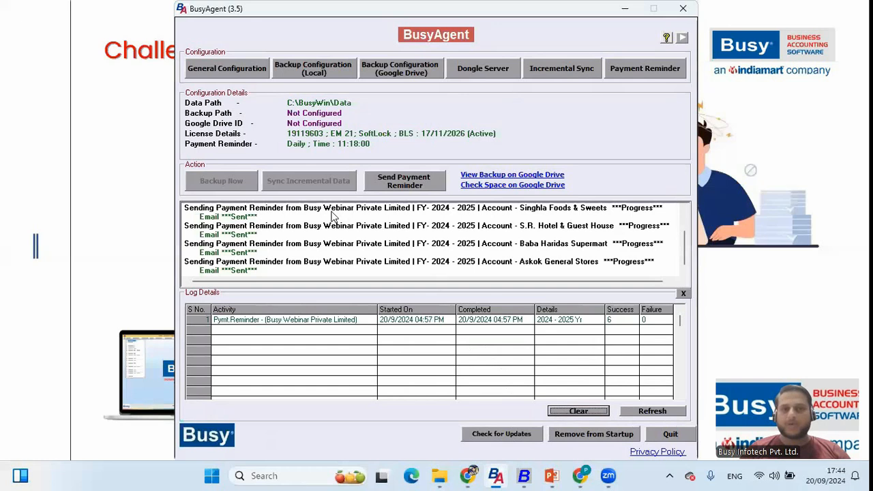
# Step: Review the data directory, notification email and SMTP sending details in BusyAgent's General Configuration and save the configuration
pyautogui.click(230, 78)
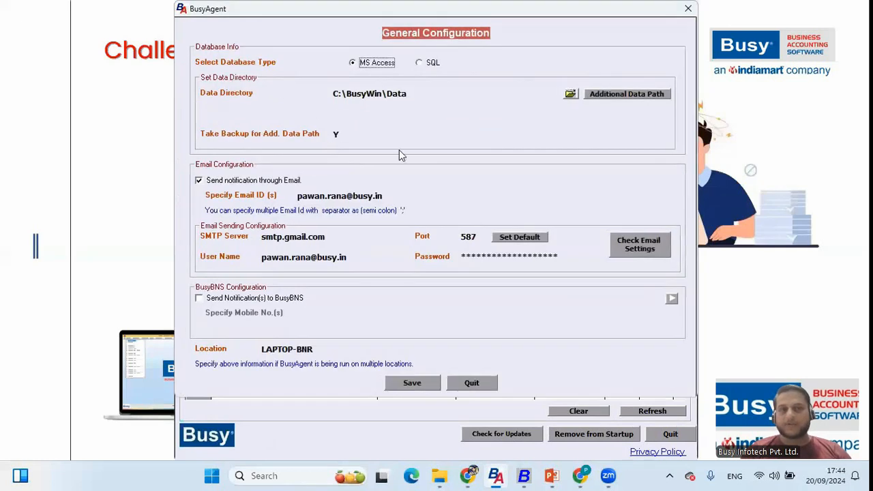
pyautogui.click(416, 92)
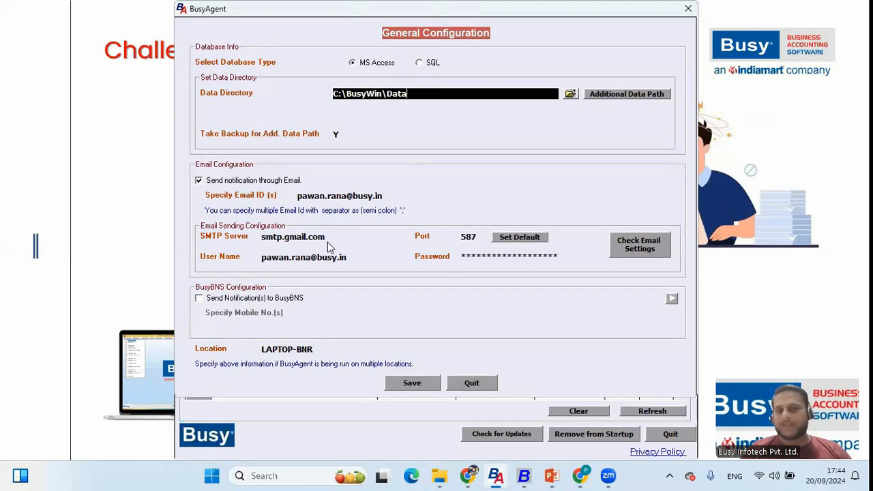
pyautogui.click(393, 194)
pyautogui.moveTo(394, 194); pyautogui.dragTo(271, 209)
pyautogui.moveTo(335, 235); pyautogui.dragTo(290, 236)
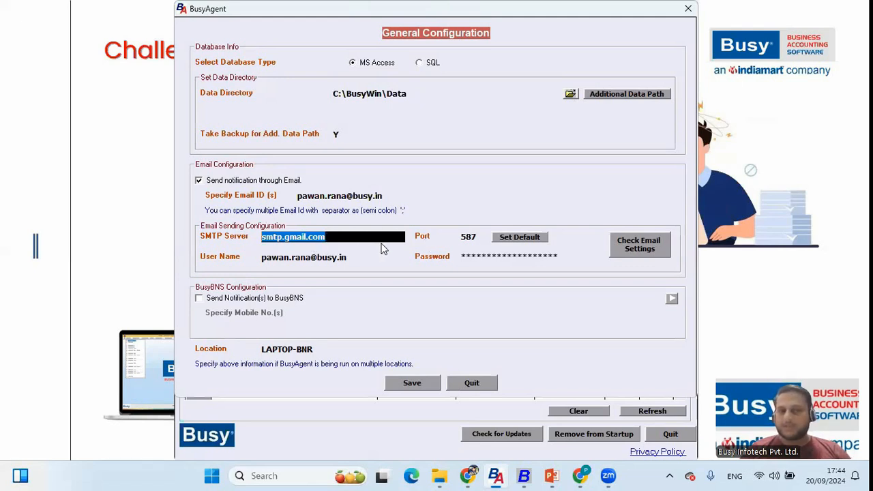
pyautogui.click(341, 257)
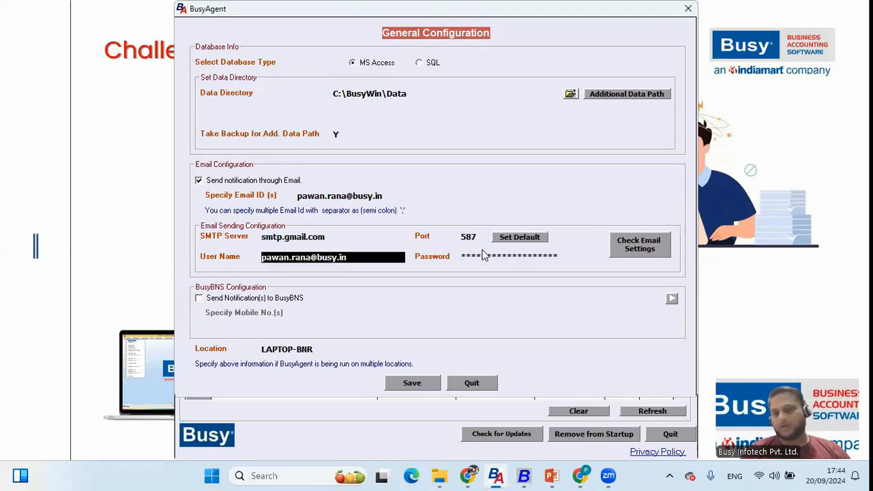
pyautogui.click(409, 383)
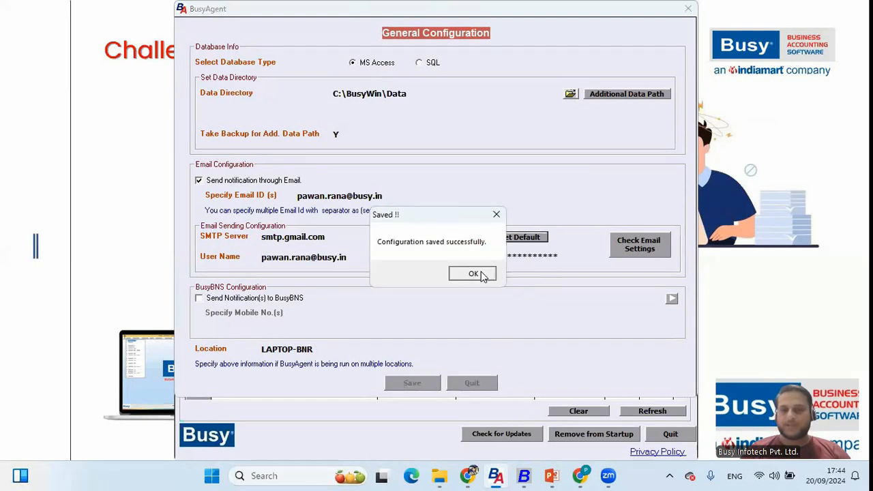
pyautogui.click(473, 273)
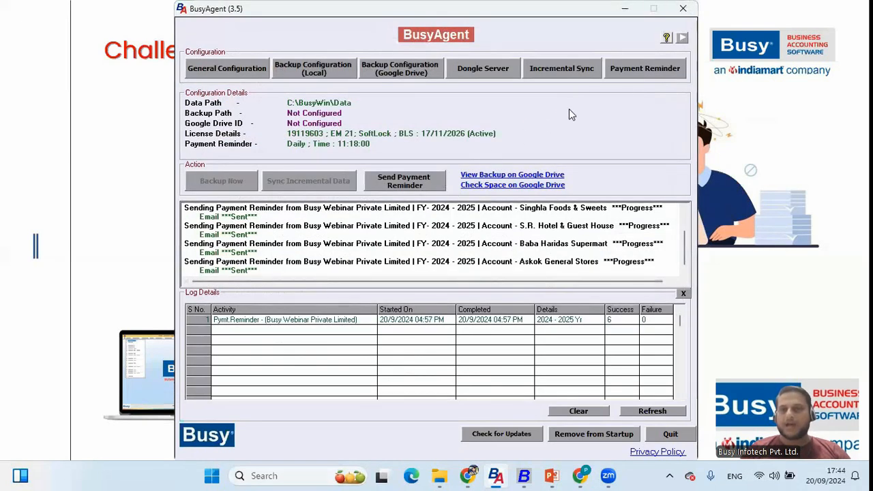
# Step: Set Enable Payment Reminder to Y in BusyAgent and select All Accounts for Busy Webinar Private Limited
pyautogui.click(636, 72)
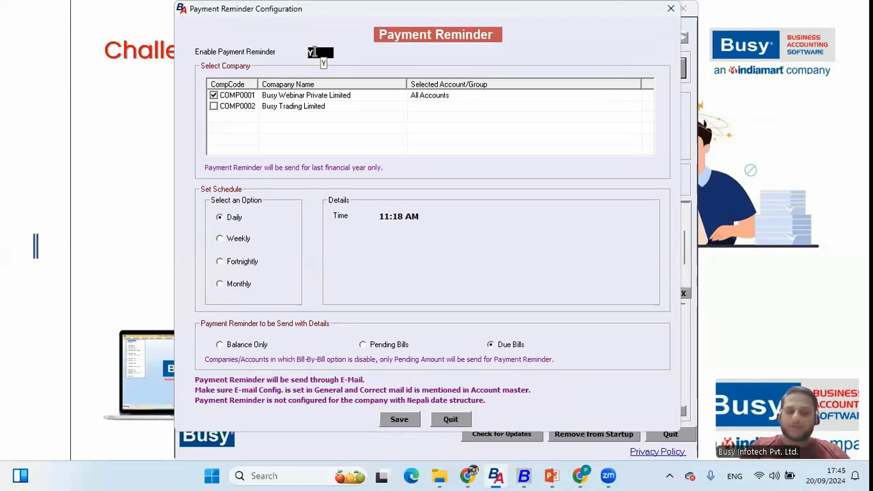
pyautogui.write('N')
pyautogui.write('Y')
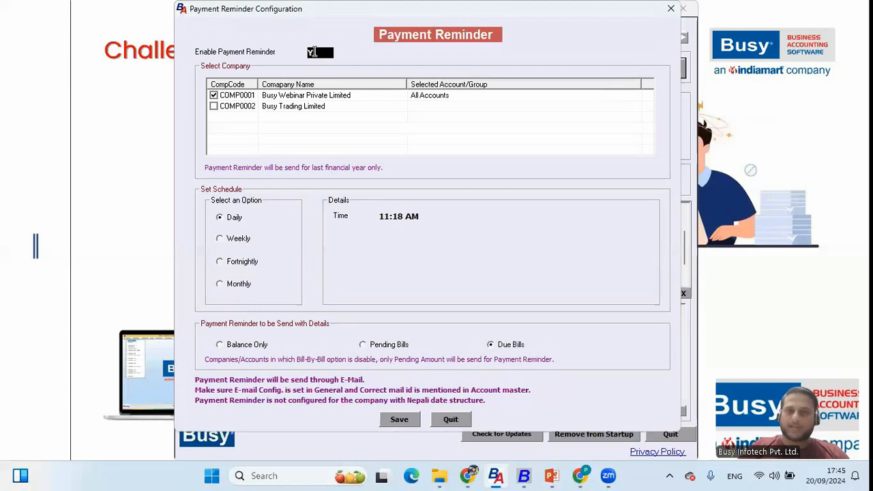
pyautogui.press('Return')
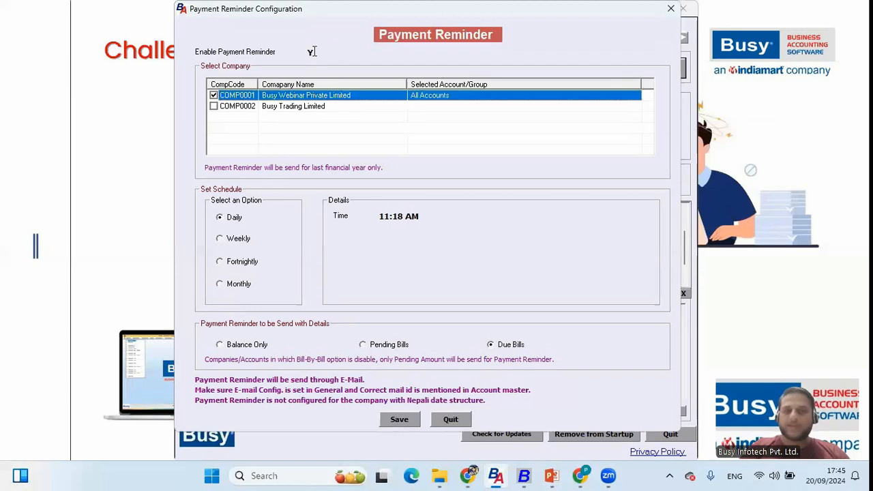
pyautogui.doubleClick(271, 100)
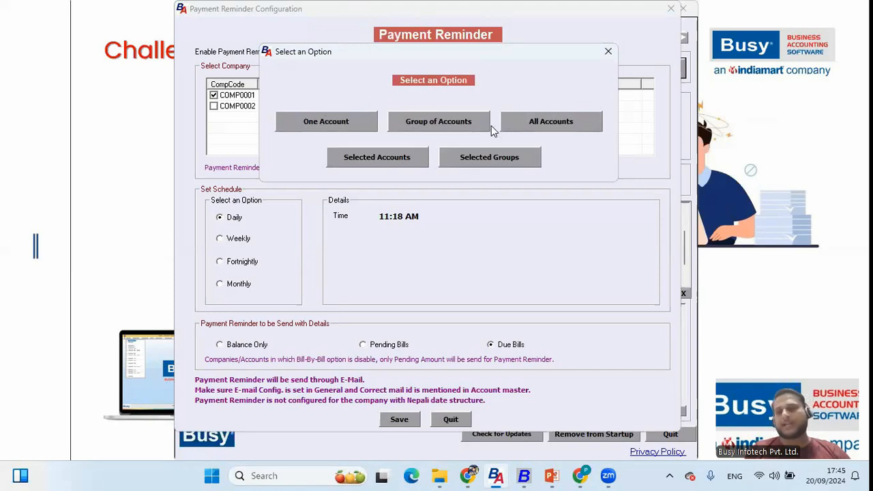
pyautogui.click(536, 125)
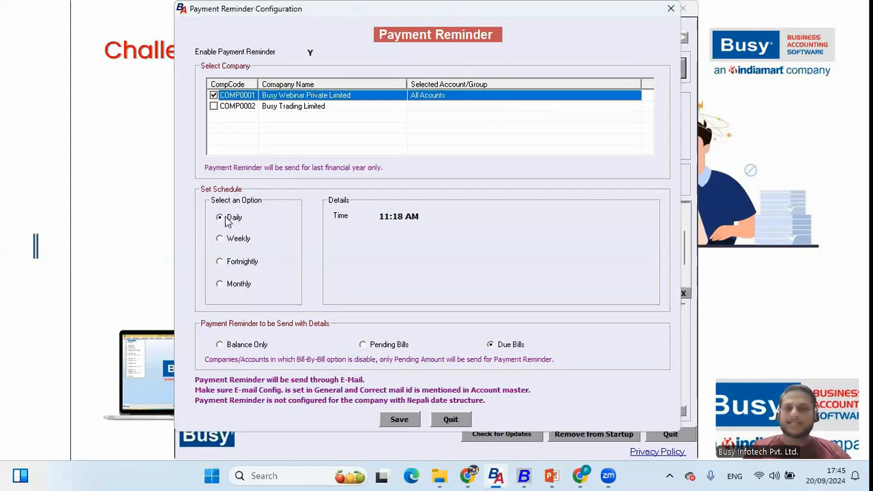
# Step: Explore the Weekly, Fortnightly and Monthly reminder schedule options, setting the monthly Date of Month to 2
pyautogui.click(382, 215)
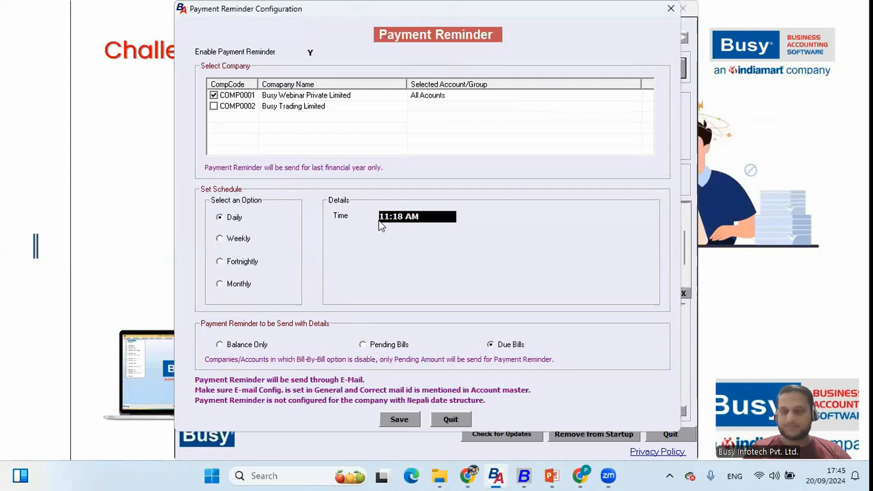
pyautogui.click(240, 241)
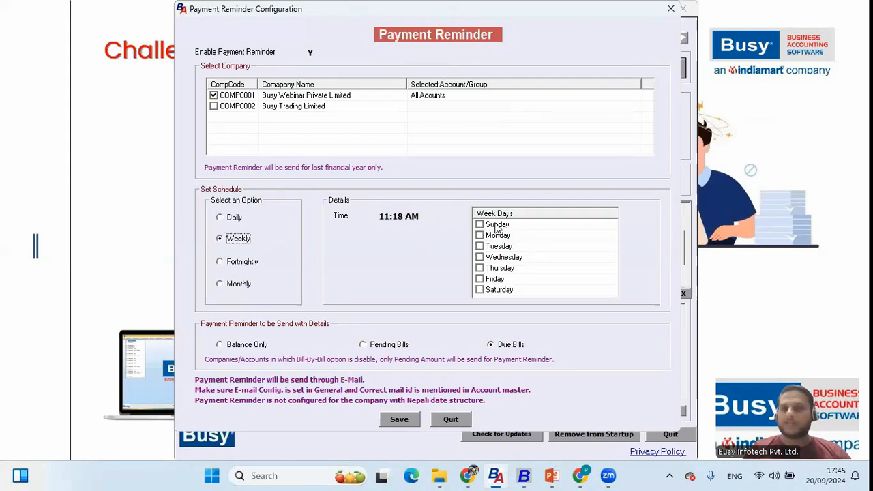
pyautogui.click(405, 216)
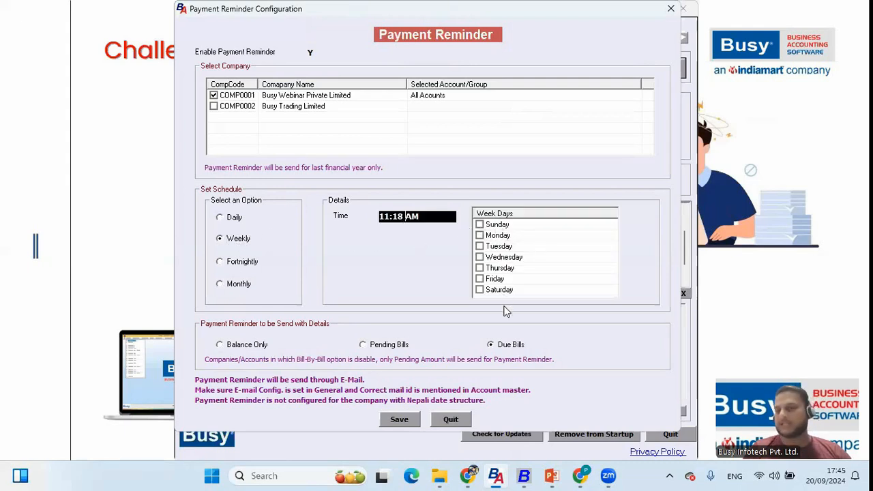
pyautogui.click(231, 263)
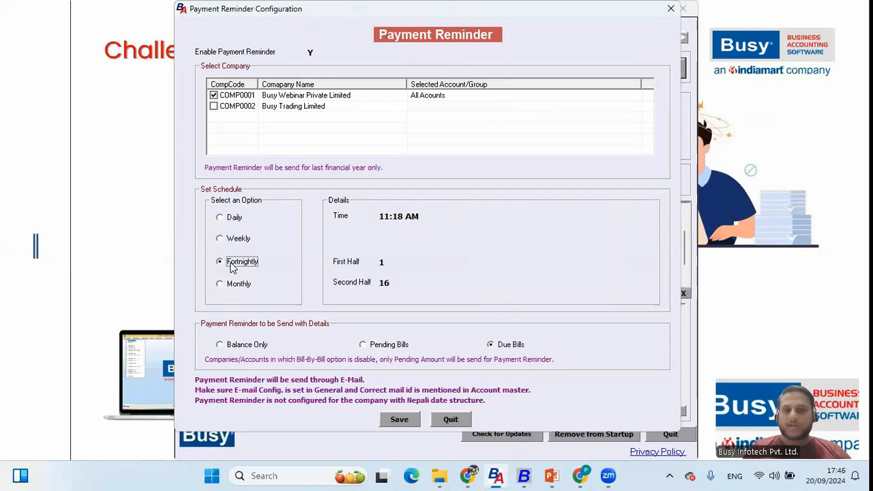
pyautogui.click(390, 263)
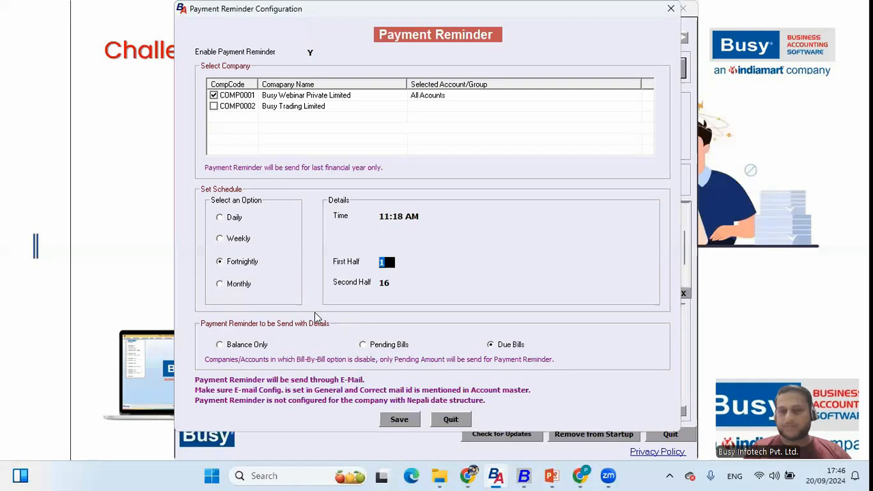
pyautogui.click(238, 284)
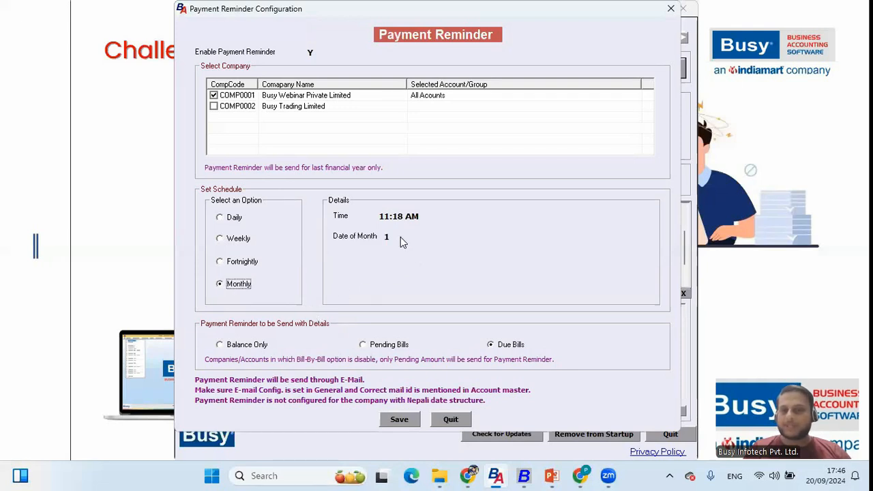
pyautogui.click(393, 236)
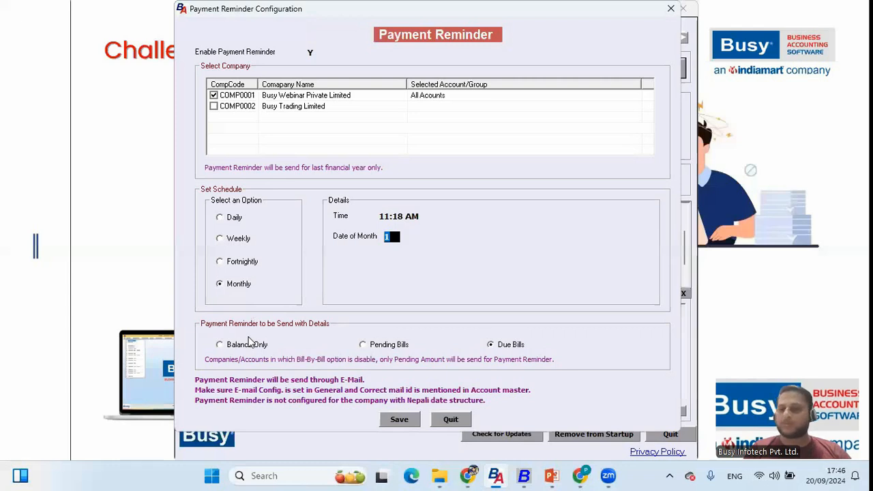
pyautogui.write('2')
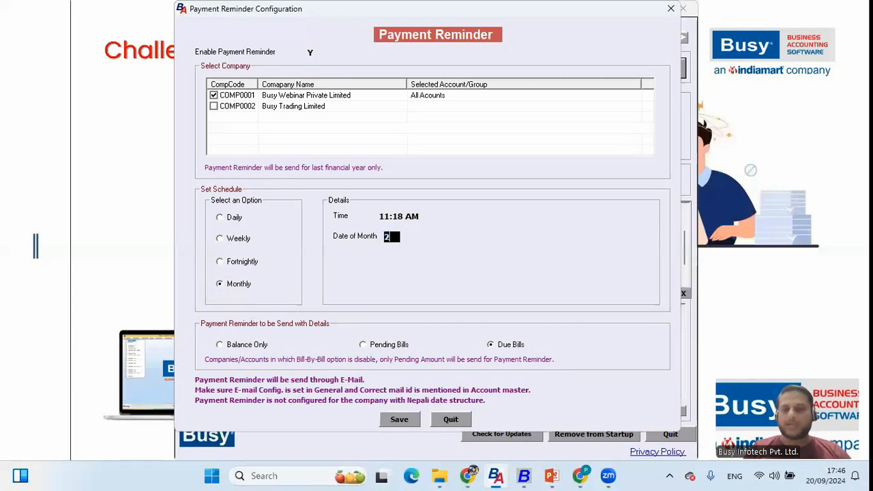
# Step: Set the payment reminder schedule to Daily and save the configuration
pyautogui.click(219, 217)
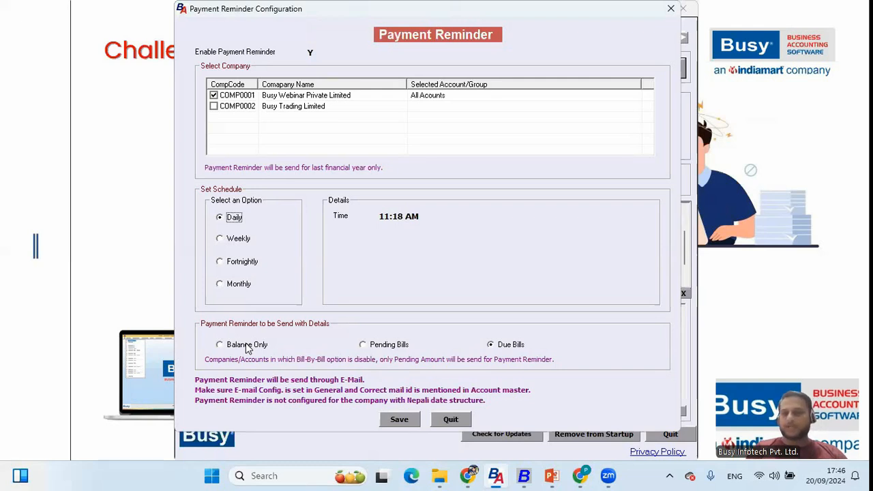
pyautogui.click(401, 420)
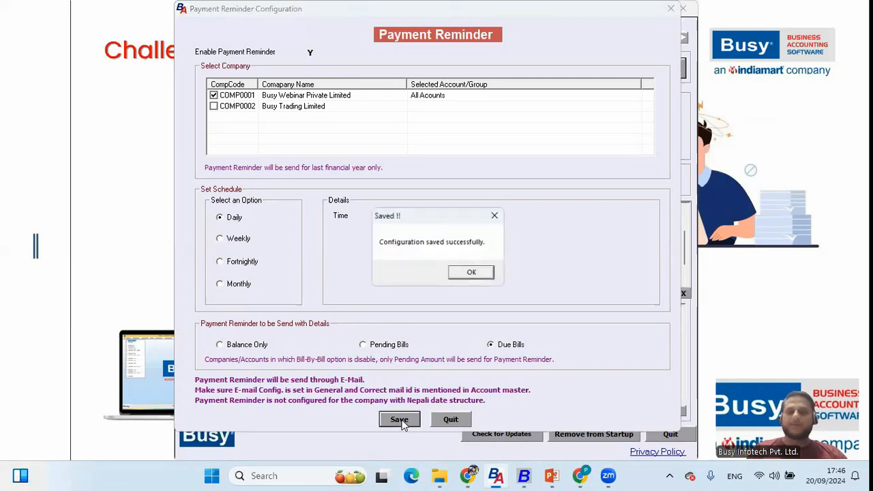
pyautogui.click(472, 274)
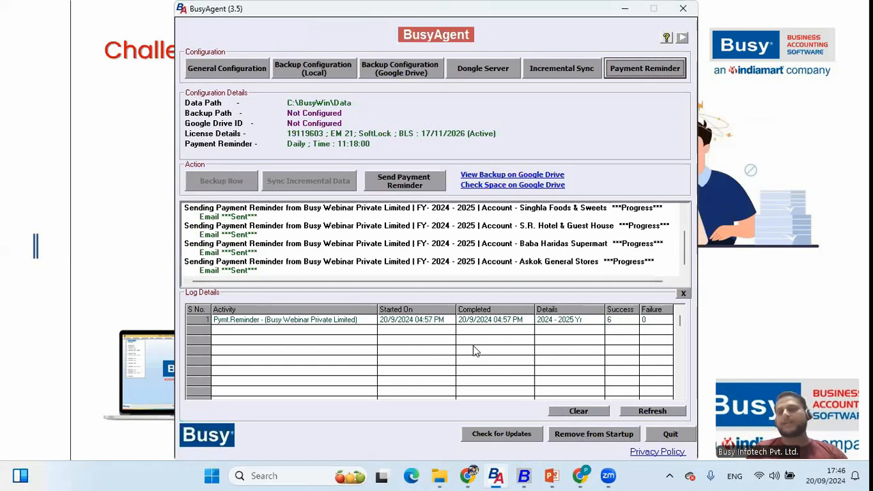
# Step: Clear the BusyAgent activity log and send the payment reminders immediately
pyautogui.click(578, 411)
pyautogui.click(414, 273)
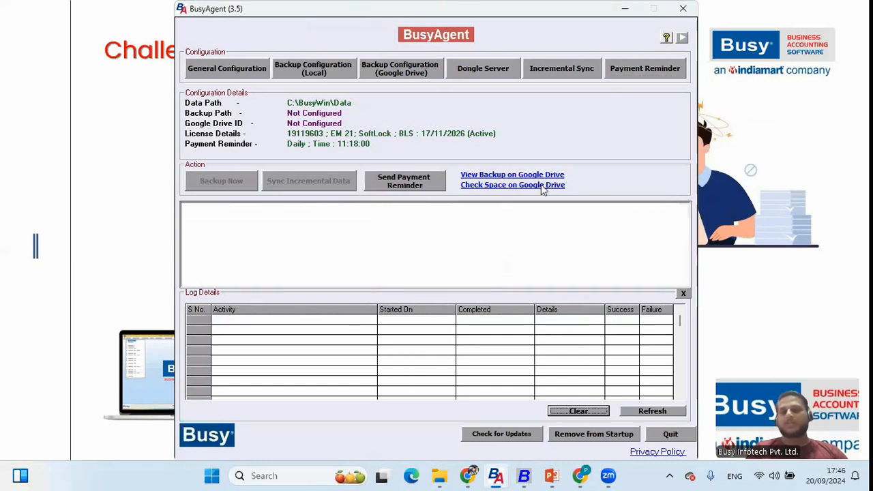
pyautogui.click(404, 180)
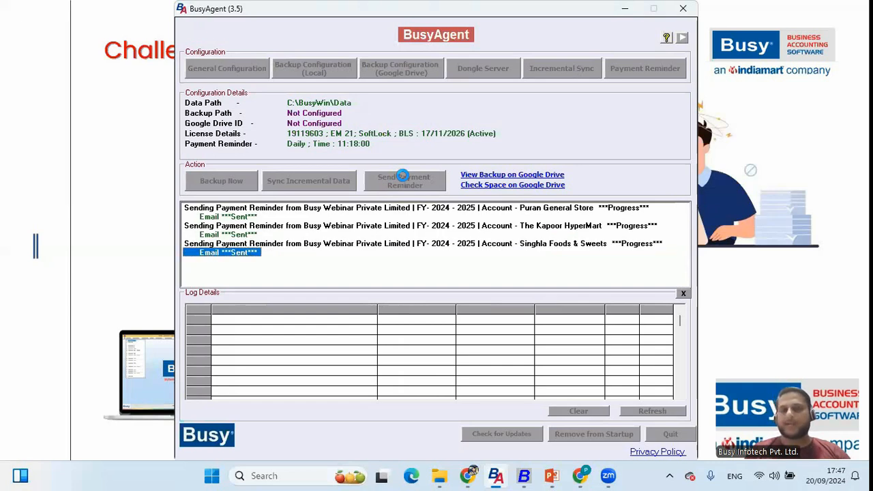
# Step: Switch to Gmail in Chrome, open the Payment Reminder - Outstanding Balance email and review its outstanding amount and message text
pyautogui.click(581, 475)
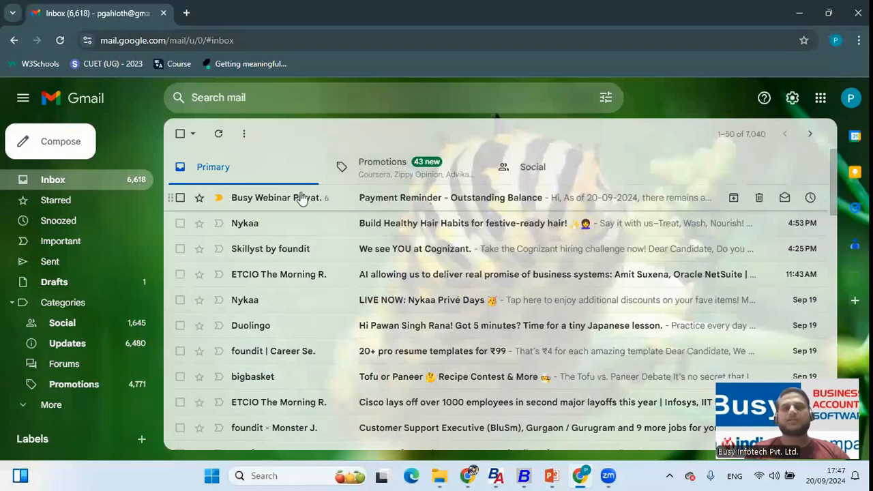
pyautogui.moveTo(304, 203)
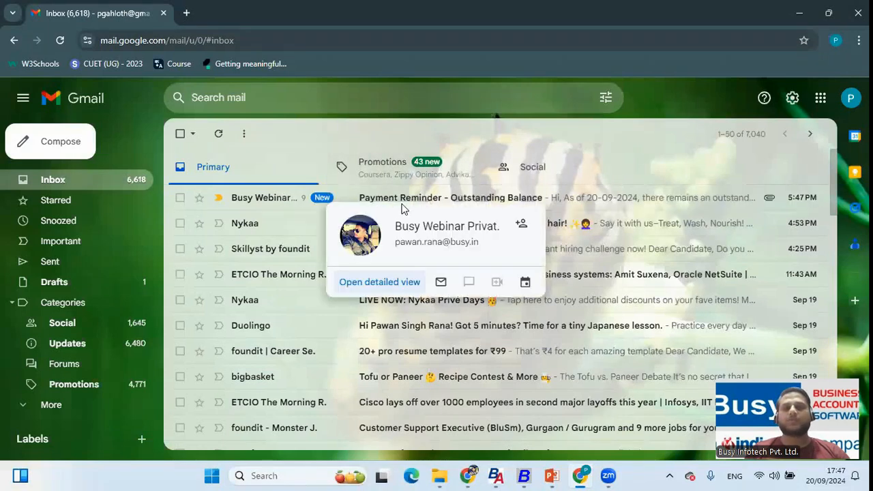
pyautogui.click(403, 203)
pyautogui.scroll(-1, 346, 247)
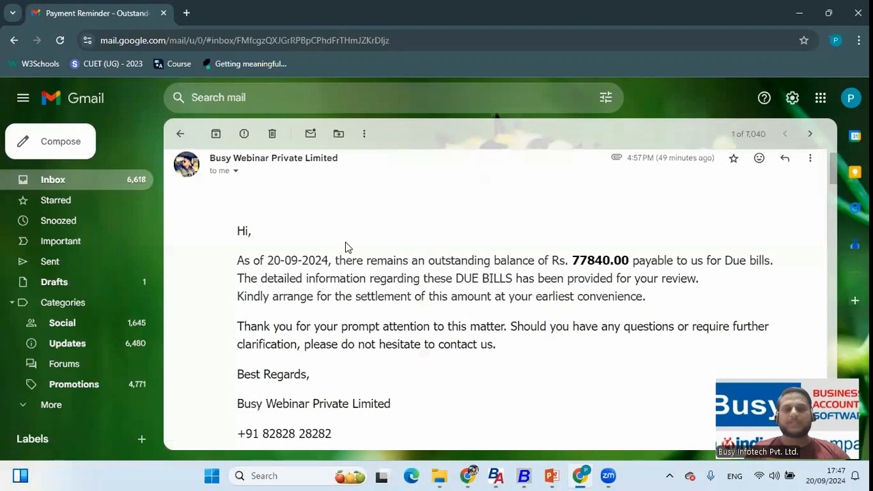
pyautogui.scroll(1, 345, 247)
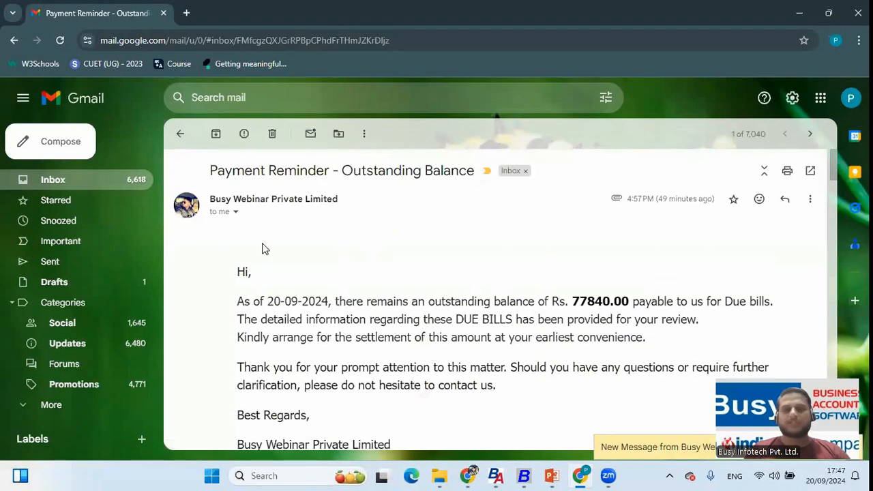
pyautogui.scroll(-2, 339, 248)
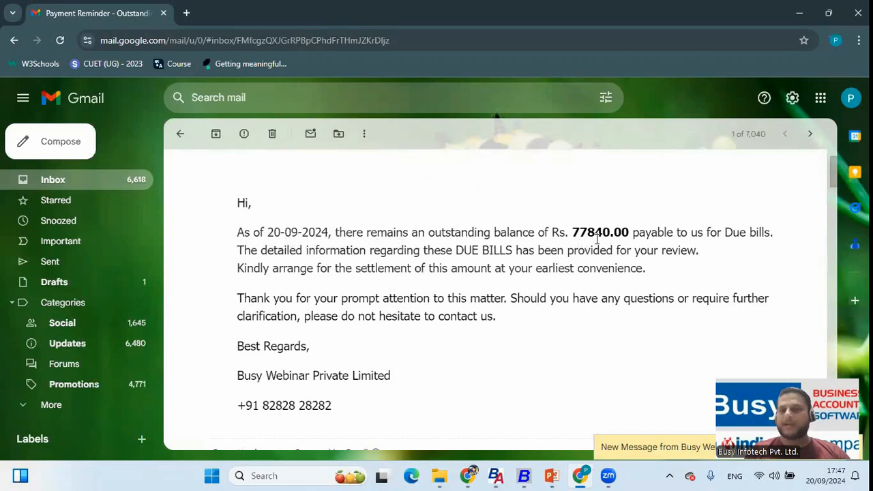
pyautogui.moveTo(572, 233); pyautogui.dragTo(628, 230)
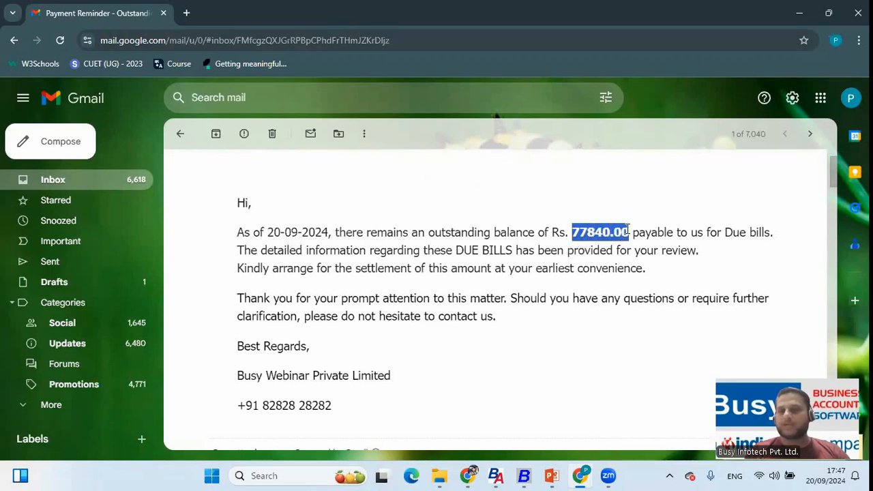
pyautogui.scroll(-3, 552, 266)
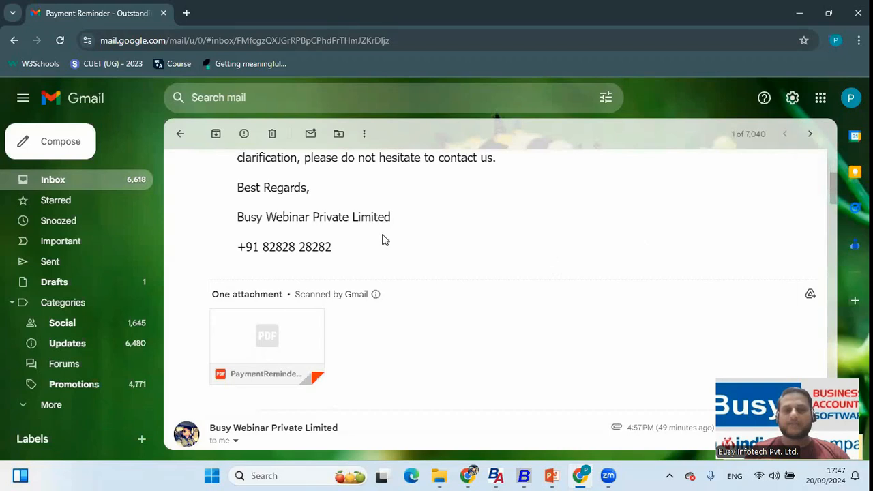
pyautogui.scroll(3, 384, 239)
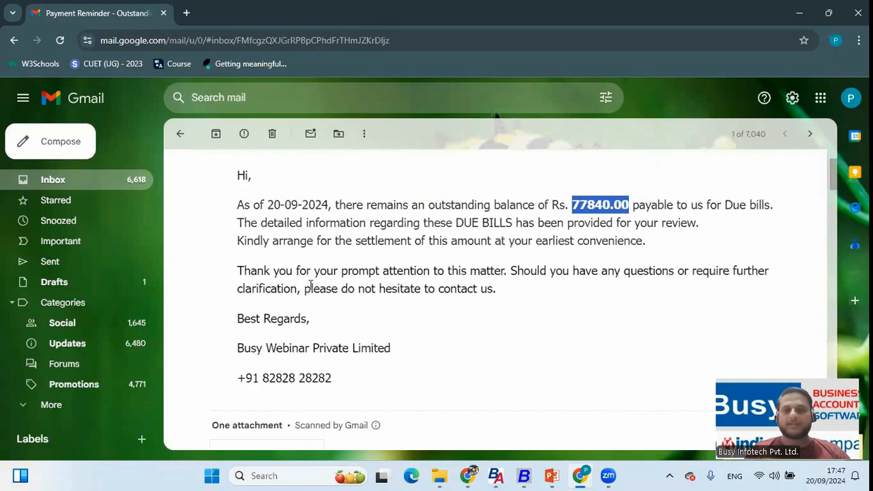
pyautogui.scroll(-1, 308, 286)
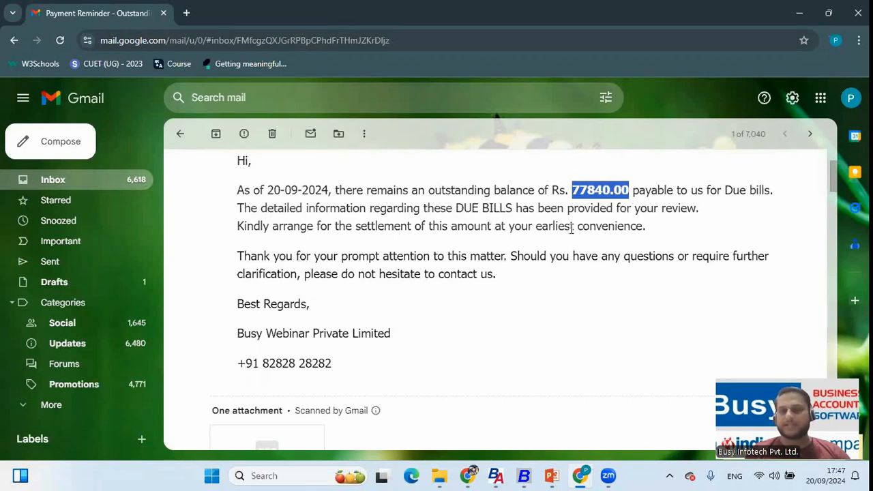
pyautogui.scroll(-3, 398, 311)
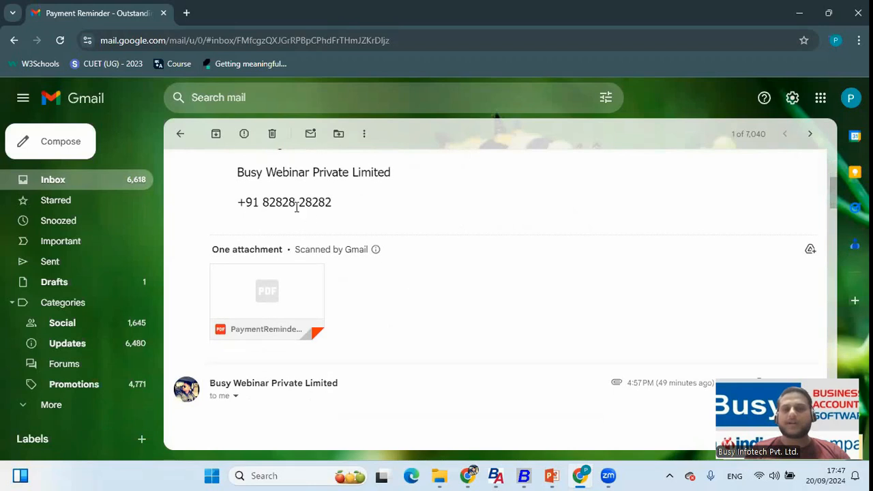
# Step: Open the email's PDF attachment to examine the bill's due date and due days, and look over the following reminder
pyautogui.click(266, 294)
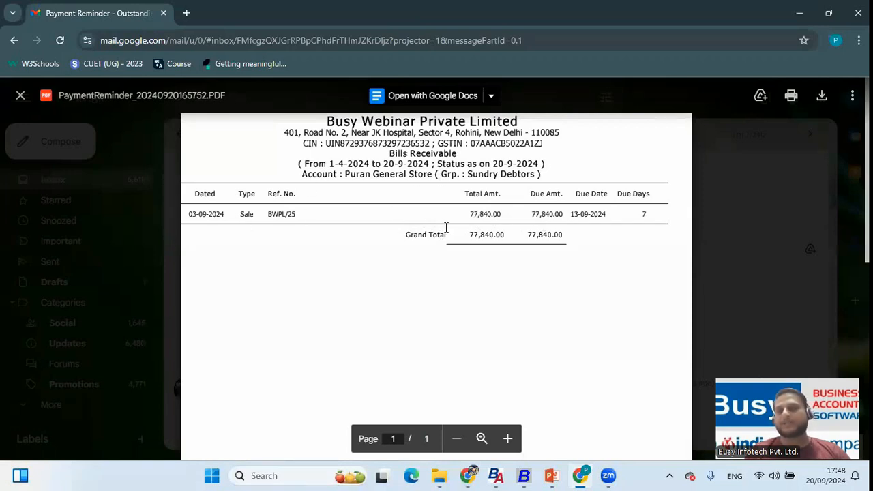
pyautogui.moveTo(608, 217); pyautogui.dragTo(657, 216)
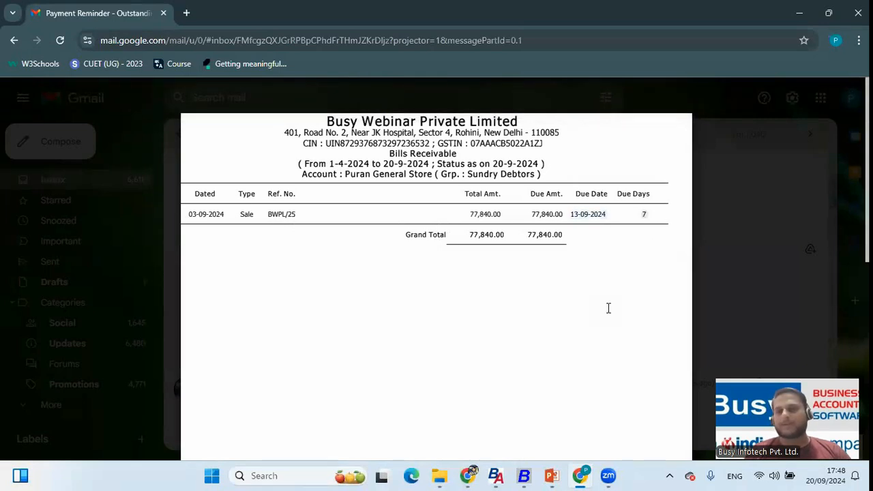
pyautogui.press('Escape')
pyautogui.scroll(-4, 419, 283)
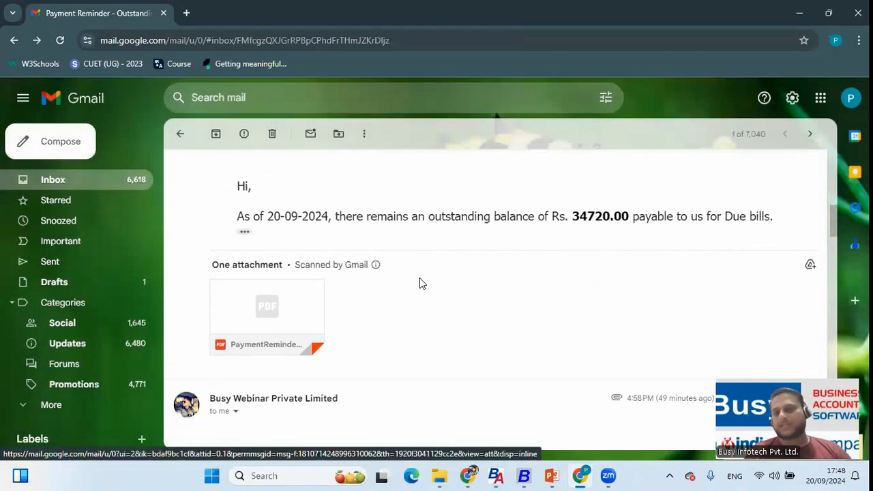
# Step: Switch to Busy and open the Bills Receivable interest calculation for all accounts
pyautogui.hotkey('alt', 'Tab')
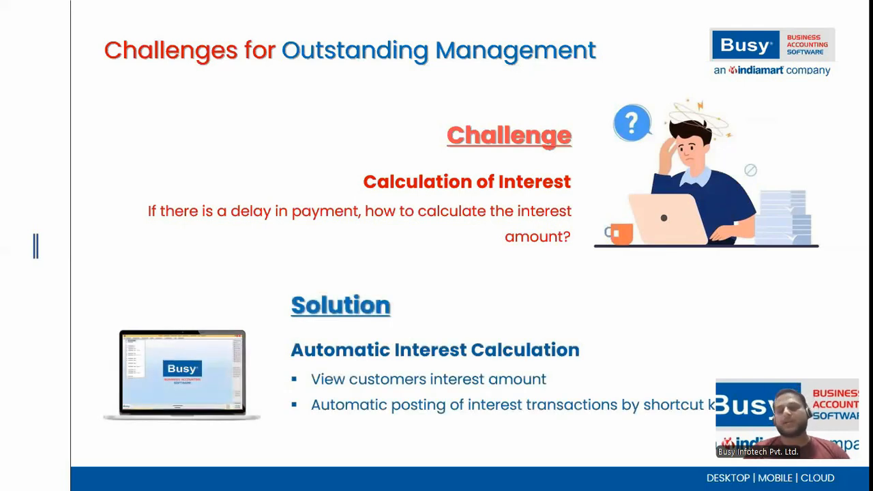
pyautogui.hotkey('alt', 'Tab')
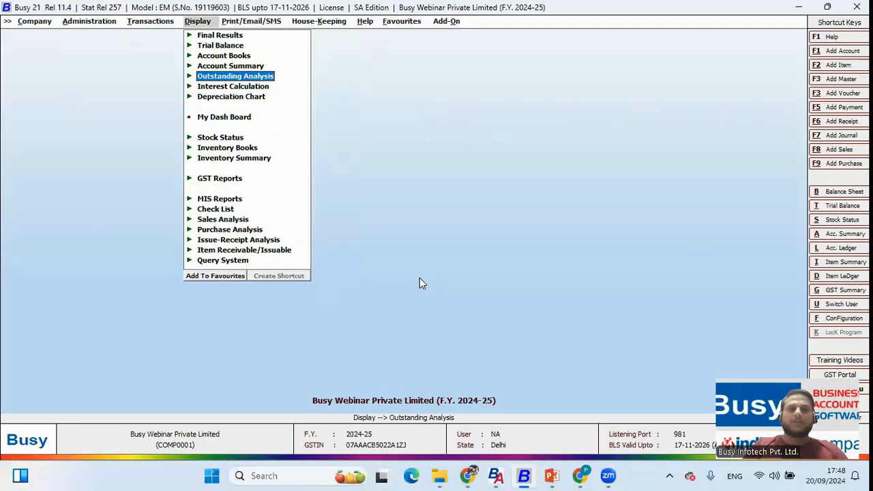
pyautogui.press('Down')
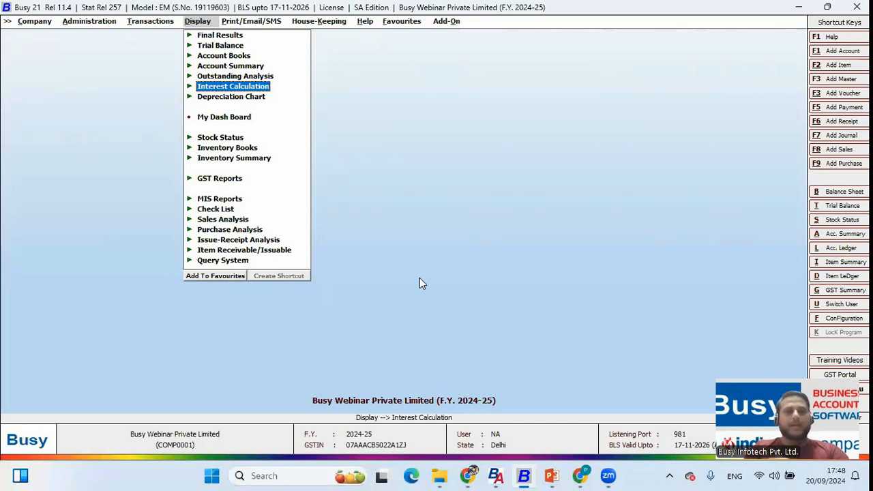
pyautogui.press('Return')
pyautogui.press('Down')
pyautogui.press('Down')
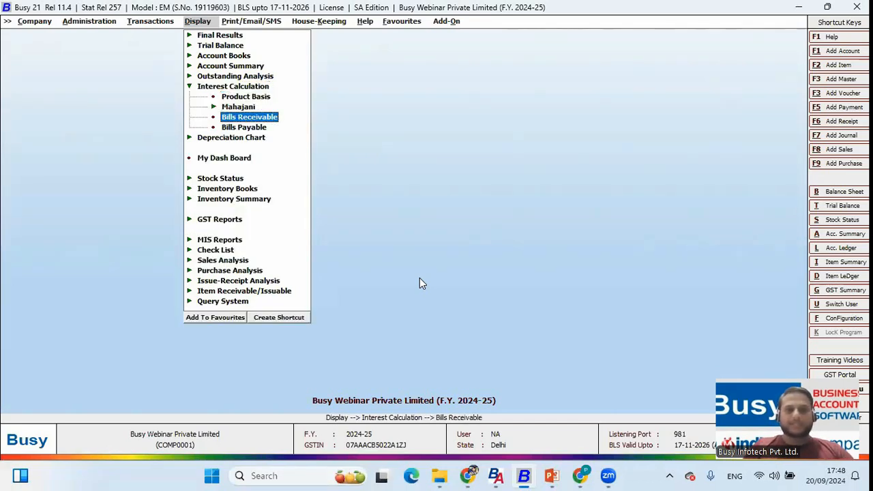
pyautogui.press('Return')
pyautogui.press('Right')
pyautogui.press('Left')
pyautogui.press('Right')
pyautogui.press('Right')
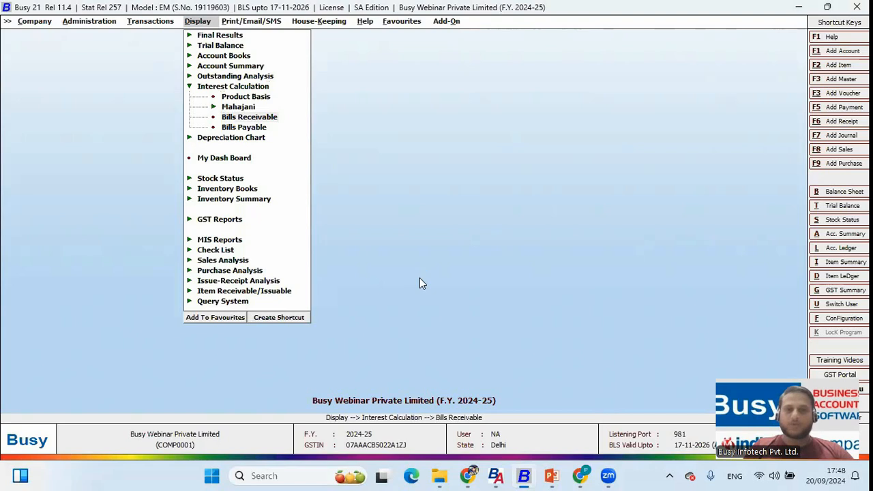
pyautogui.press('Return')
# Step: Generate the interest report with ending date and calculation date 20-09-2024, Flat Rate interest of 18% and 365 days in the year
pyautogui.press('Return')
pyautogui.write('20-9')
pyautogui.press('Return')
pyautogui.write('20')
pyautogui.press('Return')
pyautogui.press('Return')
pyautogui.press('Return')
pyautogui.write('18')
pyautogui.press('Return')
pyautogui.press('Return')
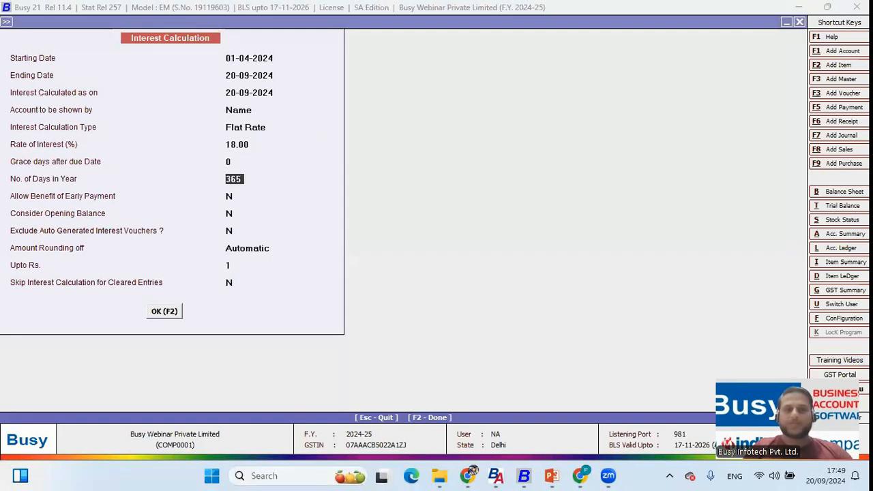
pyautogui.press('F2')
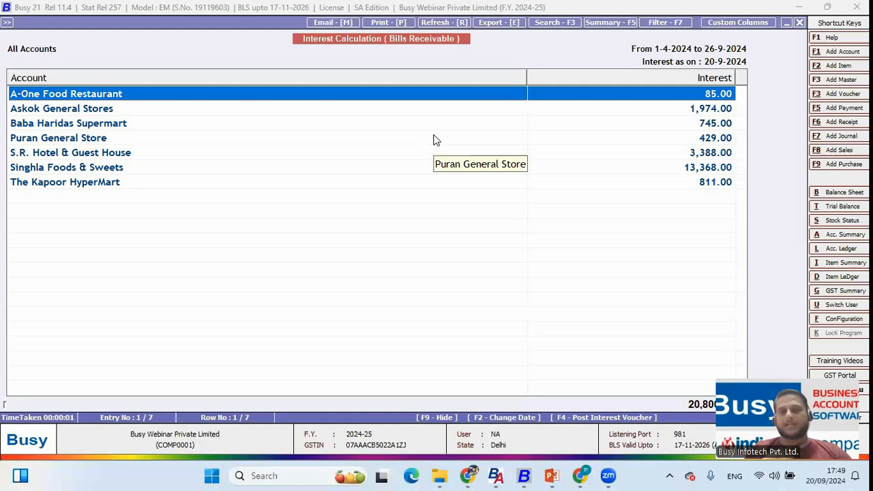
# Step: Post interest vouchers for all parties in journal series Main, dated 20-09-2024, to Interest Received from Customers with bill references
pyautogui.press('F4')
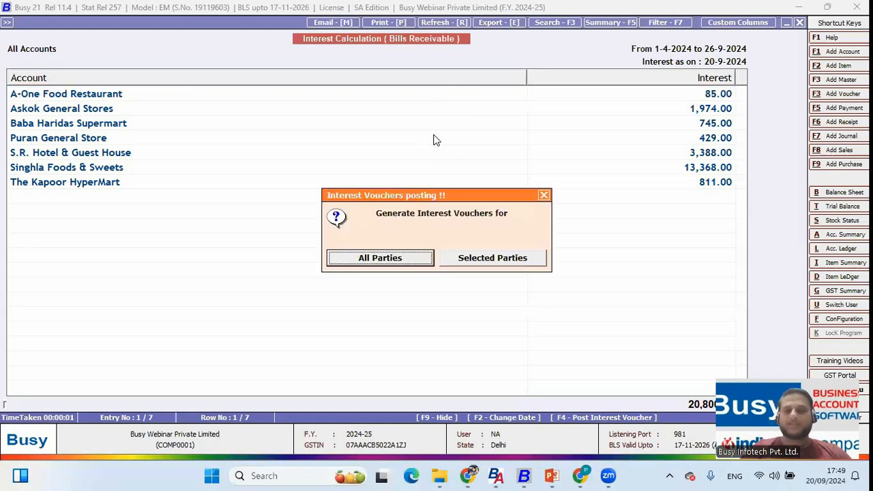
pyautogui.press('Return')
pyautogui.press('Return')
pyautogui.press('Return')
pyautogui.press('Return')
pyautogui.press('Return')
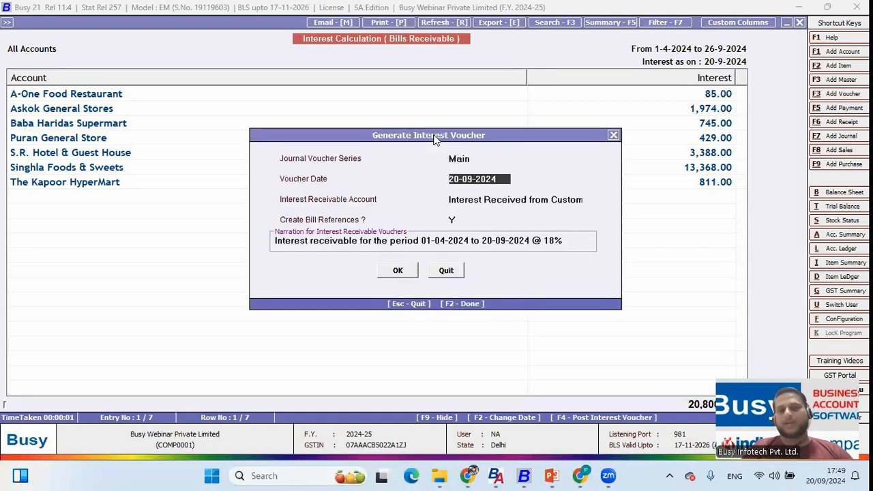
pyautogui.press('Return')
pyautogui.press('Return')
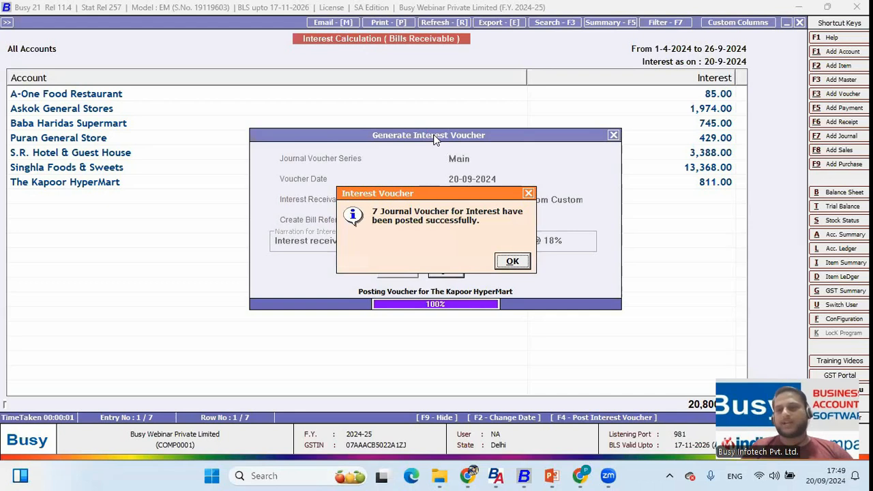
pyautogui.press('Escape')
pyautogui.press('Escape')
pyautogui.press('Escape')
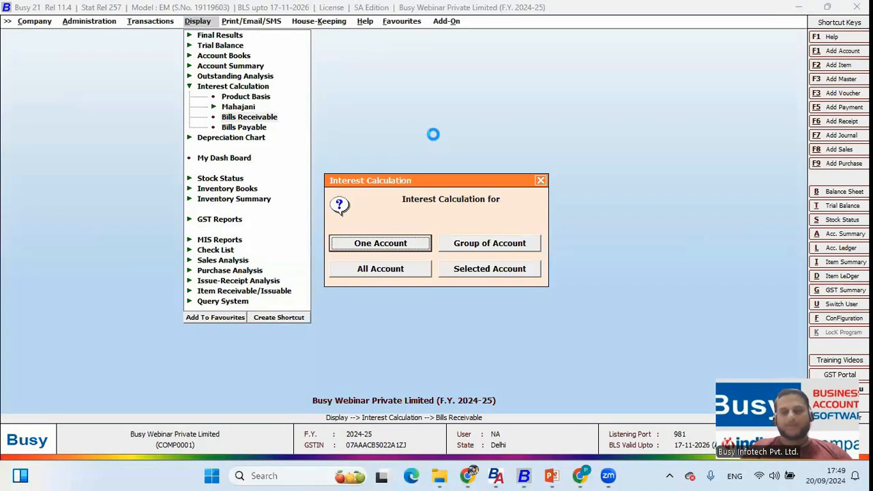
# Step: Open the account ledger of Interest Received from Customers
pyautogui.press('Escape')
pyautogui.hotkey('alt', 'l')
pyautogui.press('Return')
pyautogui.press('F2')
pyautogui.press('Down')
pyautogui.press('Down')
pyautogui.press('Up')
pyautogui.press('Up')
pyautogui.press('Return')
# Step: Look over the posted interest entries and open the Baba Haridas Supermart journal voucher to check its debit and credit
pyautogui.press('Escape')
pyautogui.press('Down')
pyautogui.press('Down')
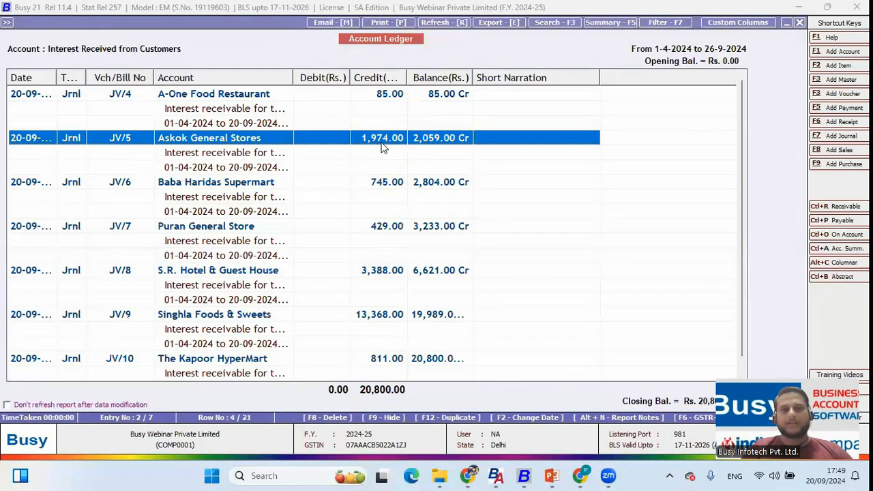
pyautogui.press('Return')
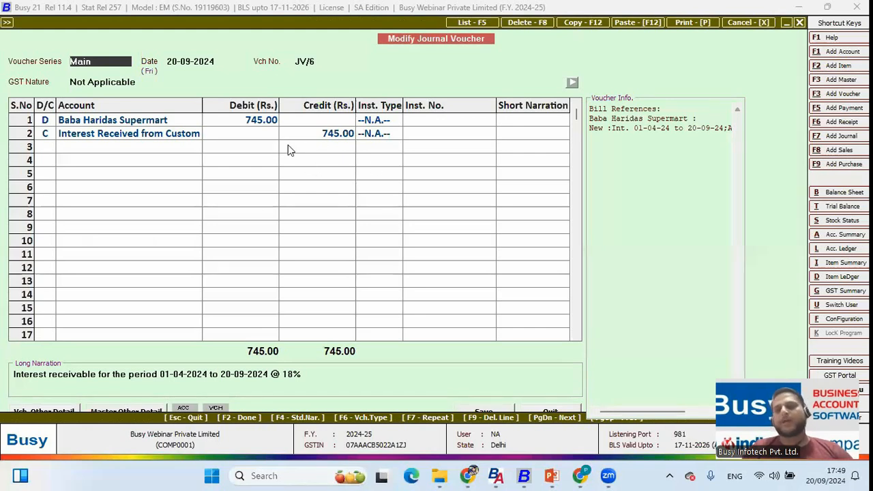
pyautogui.press('Escape')
pyautogui.press('Down')
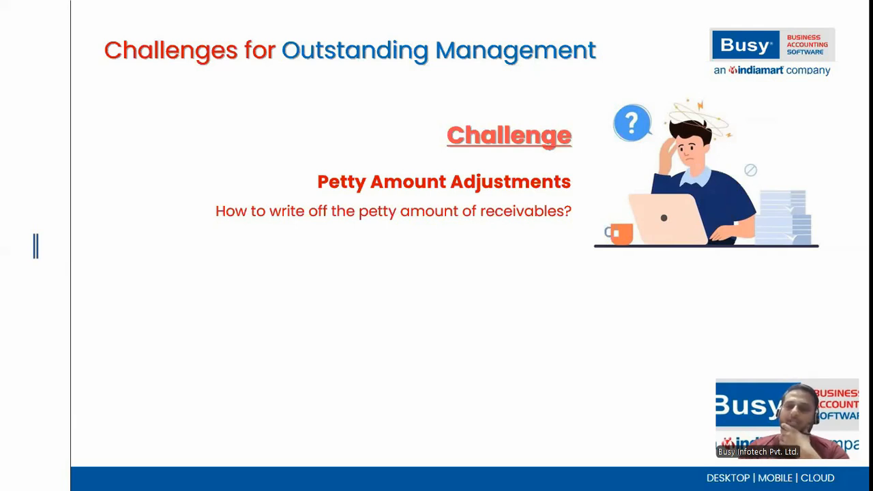
pyautogui.press('Right')
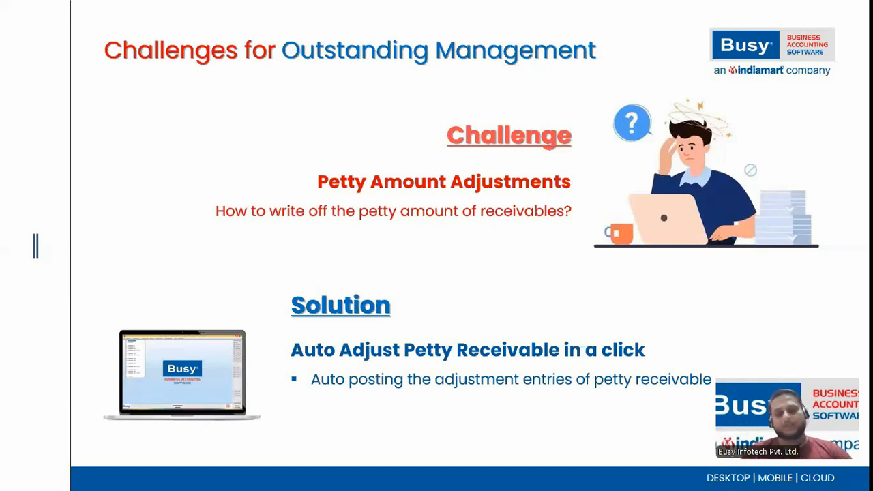
# Step: Switch to Busy and open the Bills Receivable report options under Outstanding Analysis for one account
pyautogui.hotkey('alt', 'Tab')
pyautogui.press('Up')
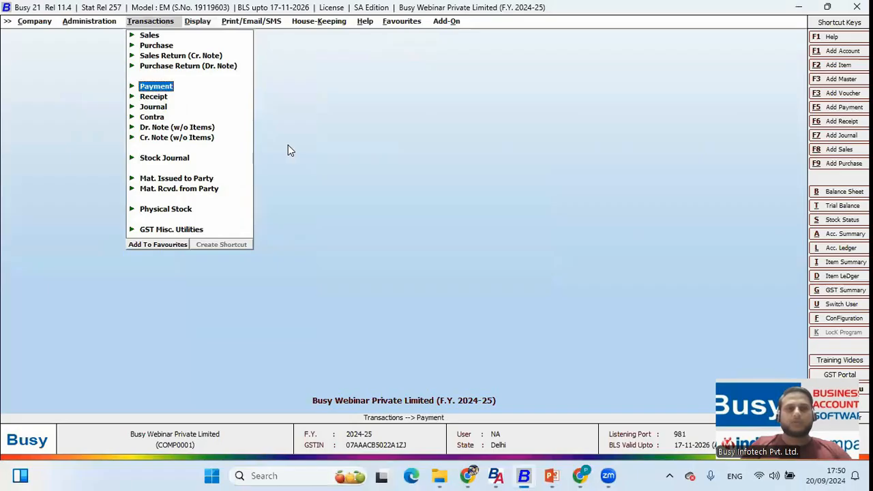
pyautogui.press('Right')
pyautogui.press('Up')
pyautogui.press('Up')
pyautogui.press('Right')
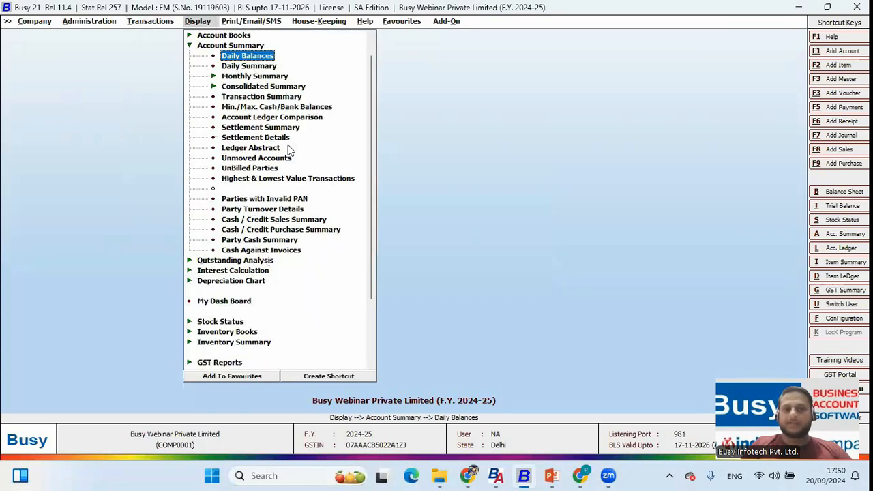
pyautogui.press('Left')
pyautogui.press('Down')
pyautogui.press('Right')
pyautogui.press('Return')
pyautogui.press('Escape')
pyautogui.press('Down')
pyautogui.press('Return')
pyautogui.press('Left')
pyautogui.press('Return')
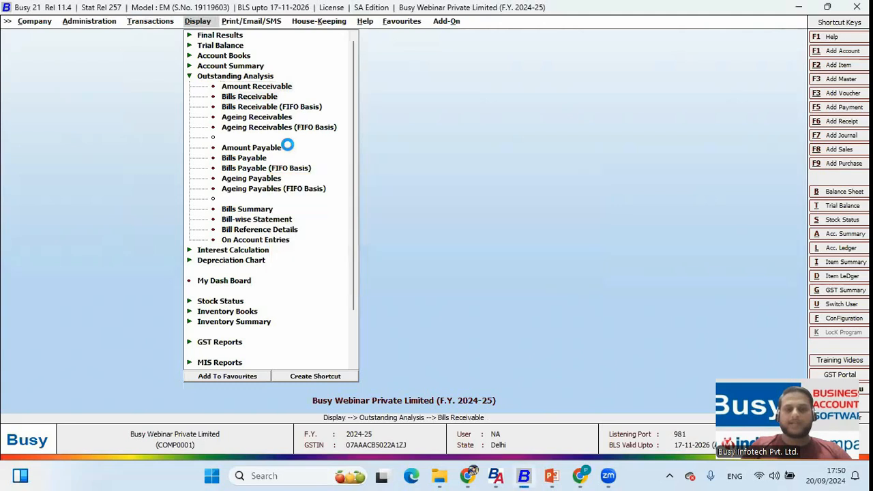
pyautogui.press('Return')
pyautogui.press('F2')
pyautogui.press('Escape')
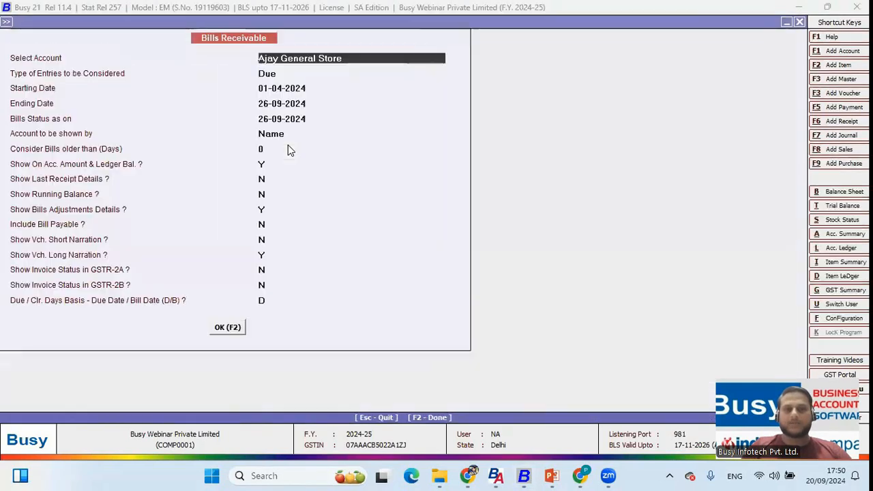
# Step: Generate the Bills Receivable report for Ajay General Store with entry type All(Including Cleared) and return to its options
pyautogui.press('Return')
pyautogui.press('Down')
pyautogui.press('Up')
pyautogui.press('Down')
pyautogui.press('F2')
pyautogui.press('Escape')
pyautogui.press('Return')
pyautogui.press('Escape')
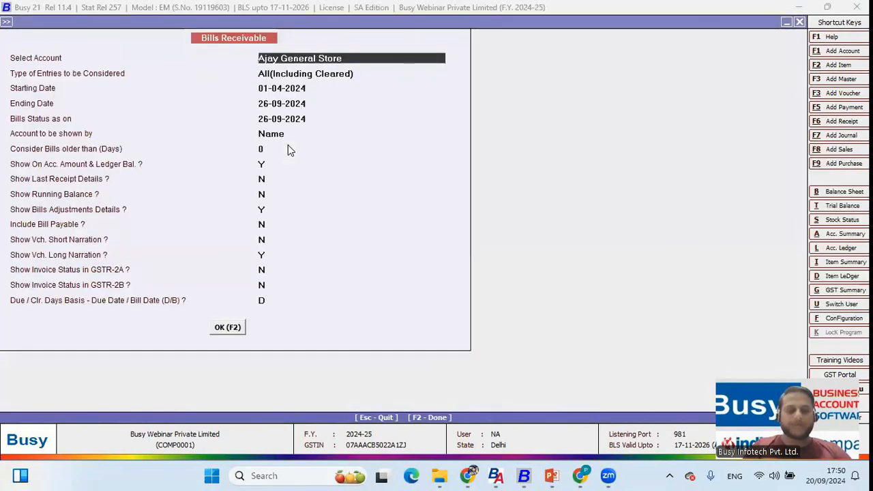
# Step: Generate the Bills Receivable report for Baba Haridas Supermart including cleared bills and look through its entries
pyautogui.write('bab')
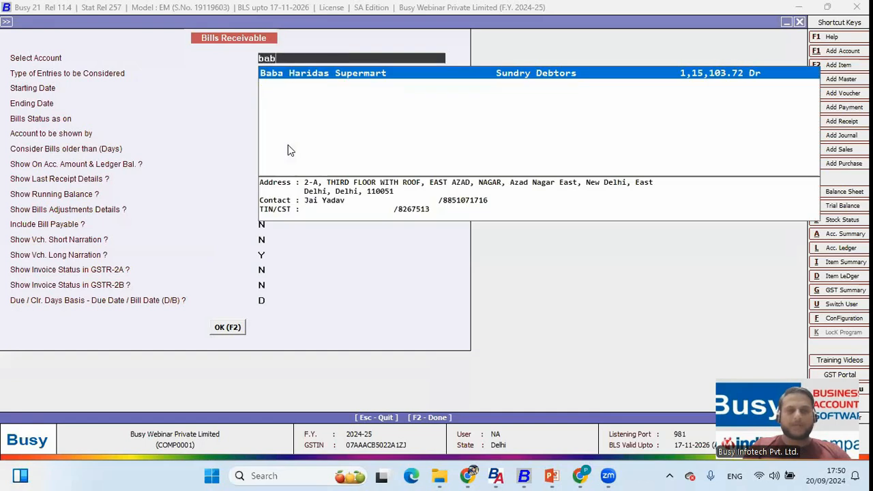
pyautogui.press('Return')
pyautogui.press('F2')
pyautogui.press('Down')
pyautogui.press('Down')
pyautogui.press('Down')
pyautogui.press('Down')
pyautogui.press('Down')
pyautogui.press('Up')
pyautogui.press('Up')
pyautogui.press('Escape')
# Step: Set the type of entries to Pending for Baba Haridas Supermart and review the bills with the interest journal entry
pyautogui.press('Return')
pyautogui.press('Up')
pyautogui.press('Return')
pyautogui.press('Up')
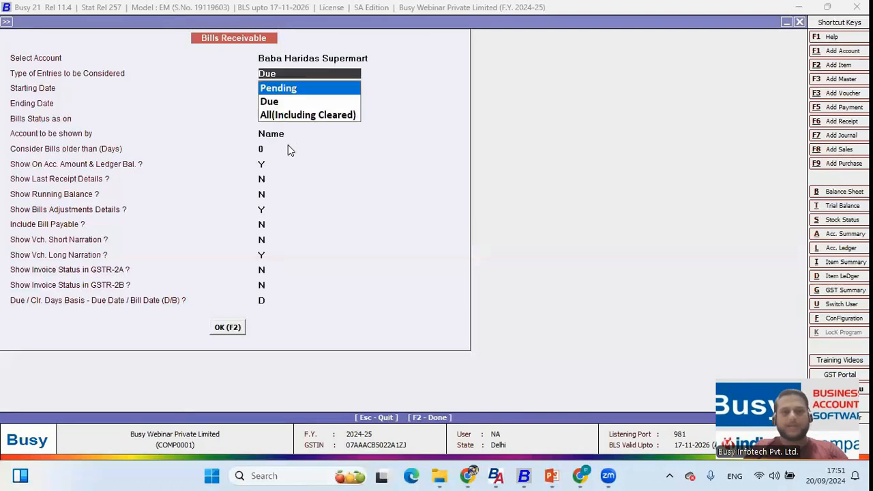
pyautogui.press('F2')
pyautogui.press('Down')
pyautogui.press('Down')
pyautogui.press('Down')
pyautogui.press('Up')
pyautogui.press('Up')
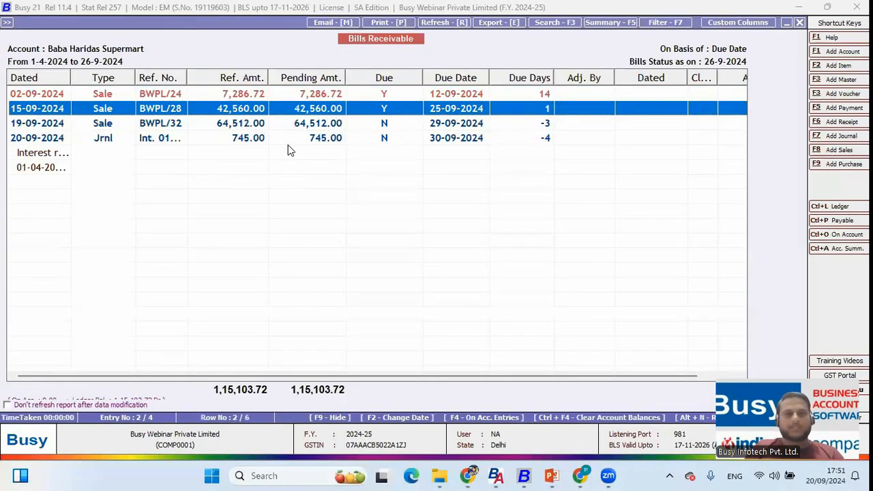
pyautogui.press('Down')
pyautogui.press('Down')
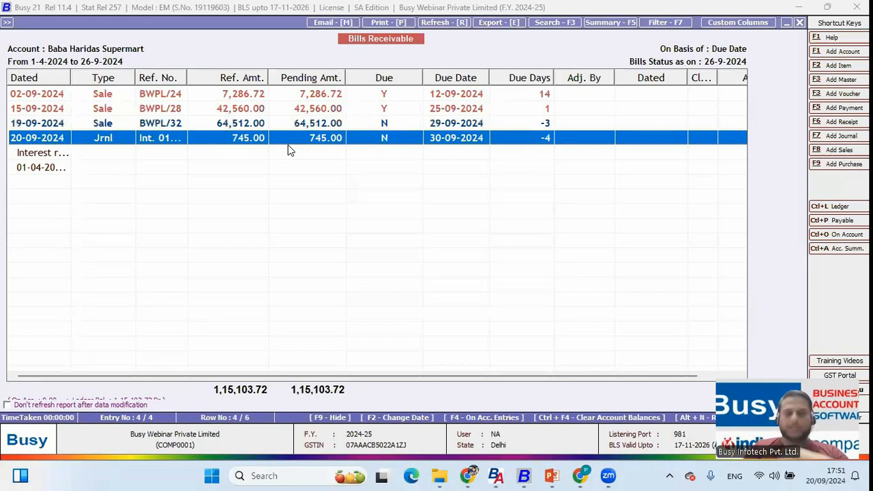
# Step: Start a receipt voucher in series Main dated 20-09-2024 and credit the Baba Haridas Supermart account
pyautogui.press('Escape')
pyautogui.press('Escape')
pyautogui.press('Escape')
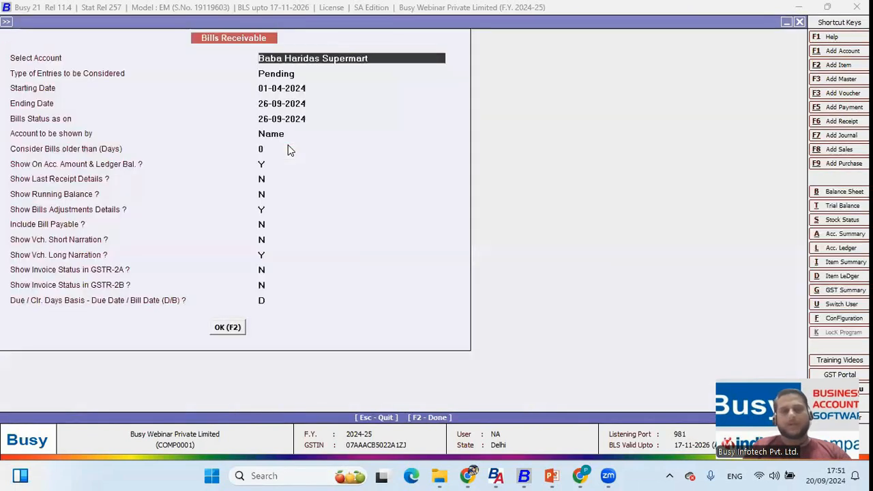
pyautogui.press('Down')
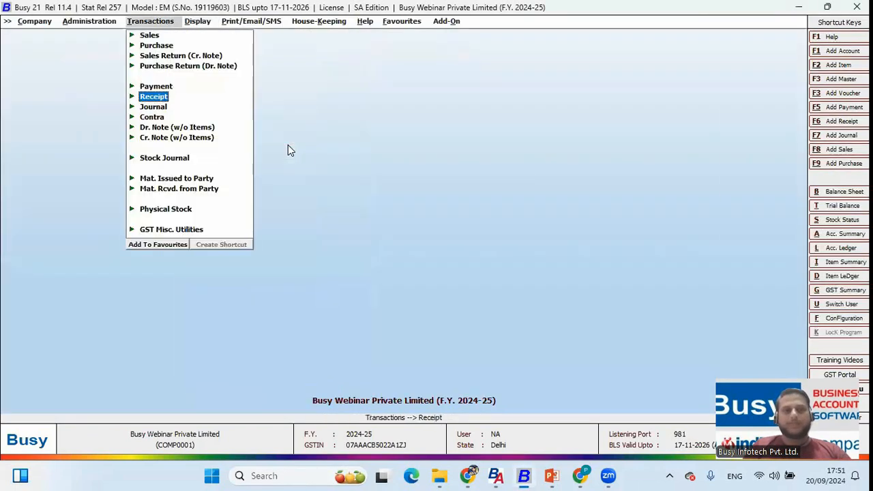
pyautogui.press('Return')
pyautogui.press('Return')
pyautogui.write('20')
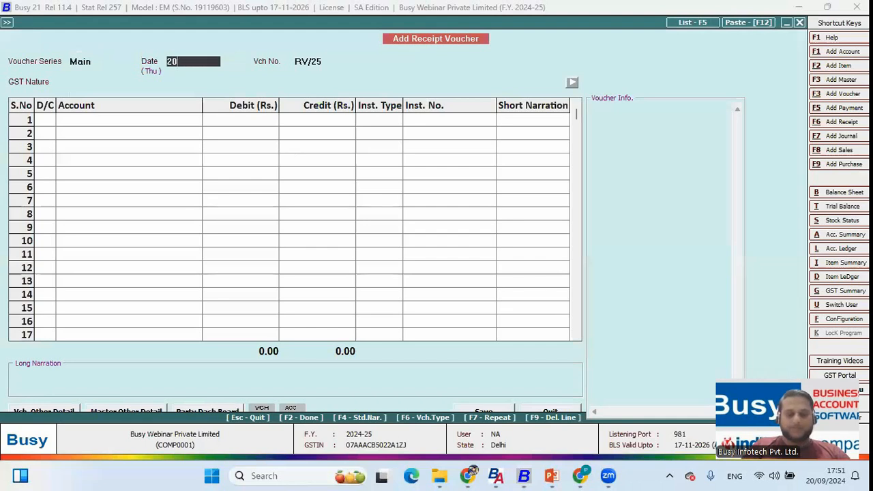
pyautogui.press('Return')
pyautogui.press('Return')
pyautogui.press('Return')
pyautogui.write('baba')
pyautogui.press('Return')
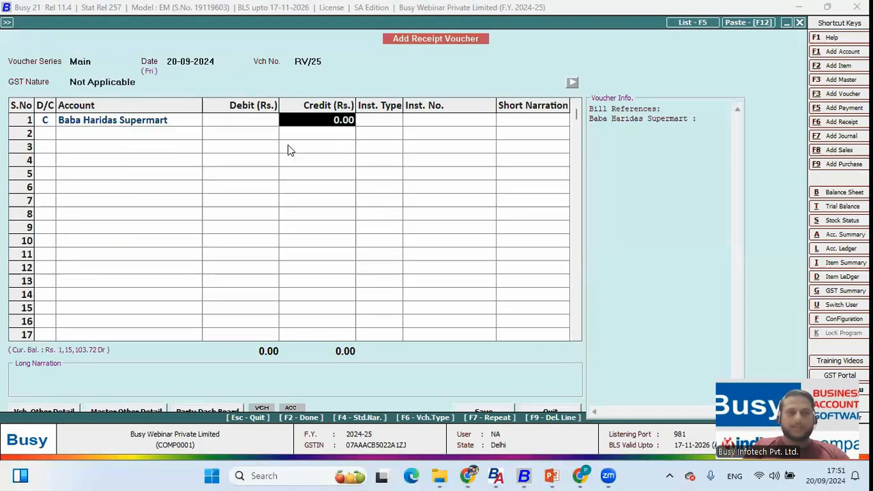
# Step: Adjust the receipt bill by bill against BWPL/24, BWPL/28, BWPL/32 and the interest reference at their full amounts
pyautogui.press('Return')
pyautogui.press('Return')
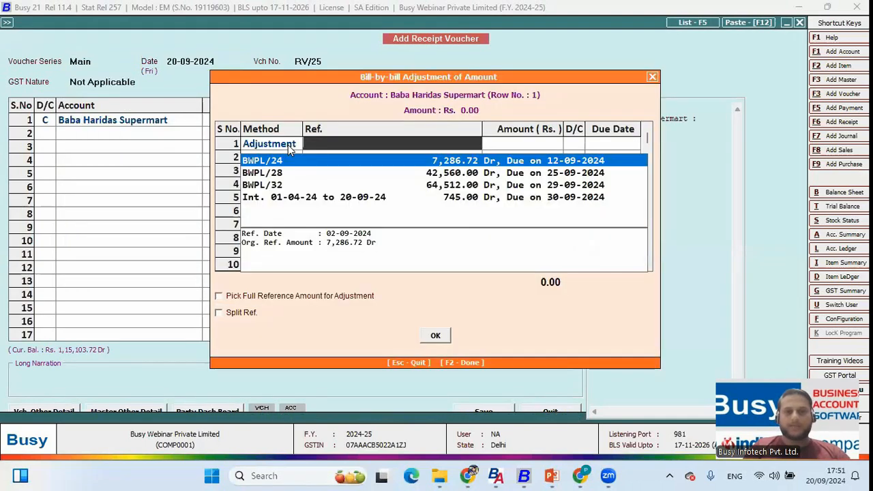
pyautogui.press('Return')
pyautogui.press('Return')
pyautogui.press('Return')
pyautogui.press('Return')
pyautogui.press('Return')
pyautogui.press('Return')
pyautogui.press('Return')
pyautogui.press('Return')
pyautogui.press('Return')
pyautogui.press('Return')
pyautogui.press('Return')
pyautogui.press('Return')
pyautogui.press('Return')
pyautogui.press('Return')
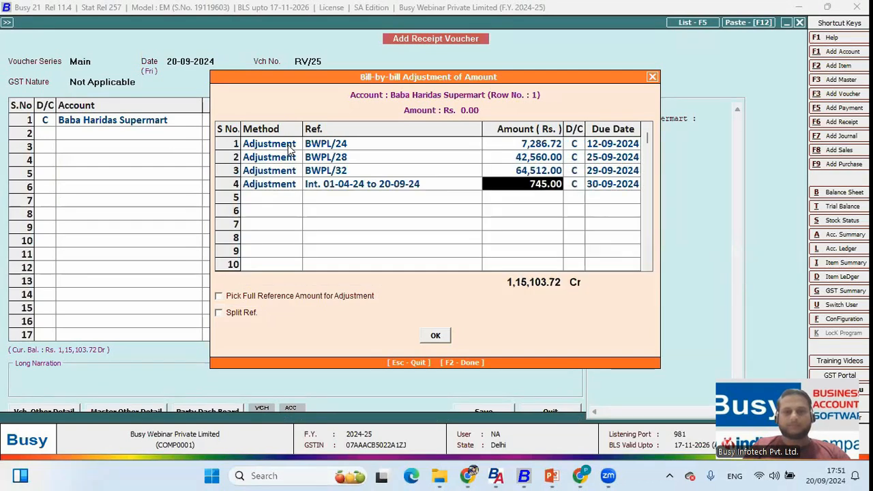
# Step: Set the interest reference's adjustment amount to 700 and accept the bill-by-bill adjustment
pyautogui.press('Up')
pyautogui.press('Up')
pyautogui.press('Up')
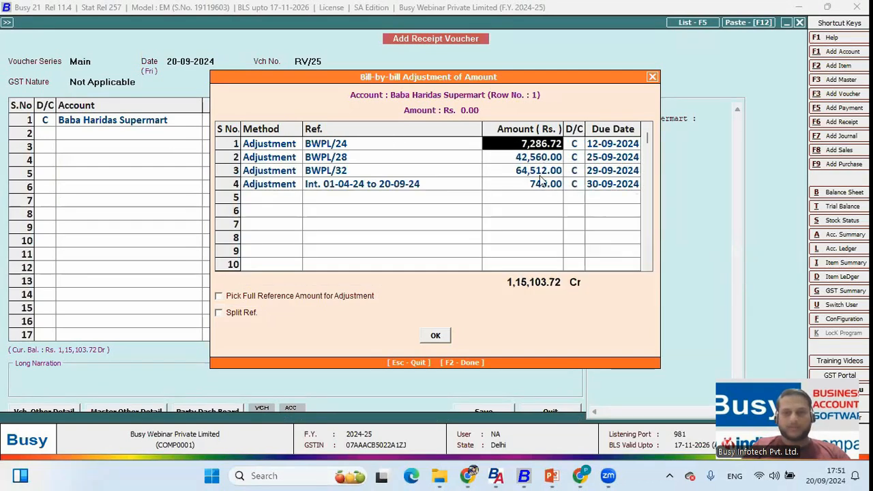
pyautogui.click(543, 183)
pyautogui.write('700')
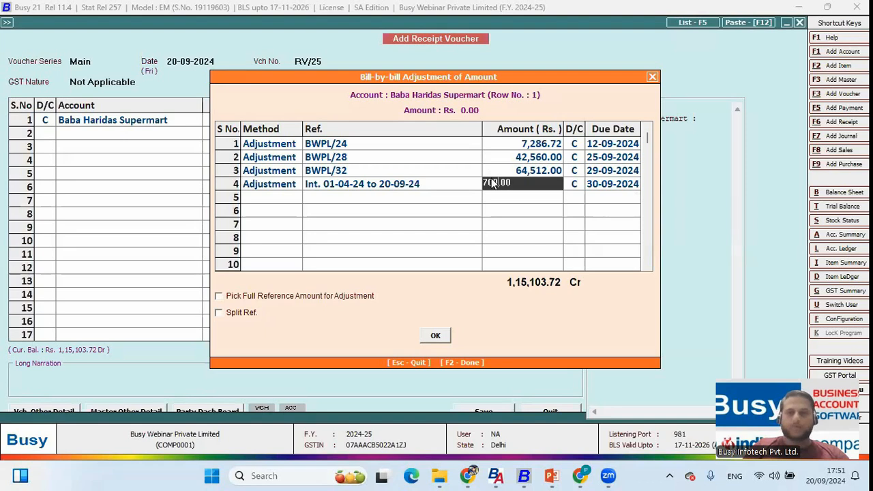
pyautogui.press('Return')
pyautogui.press('Return')
pyautogui.press('Return')
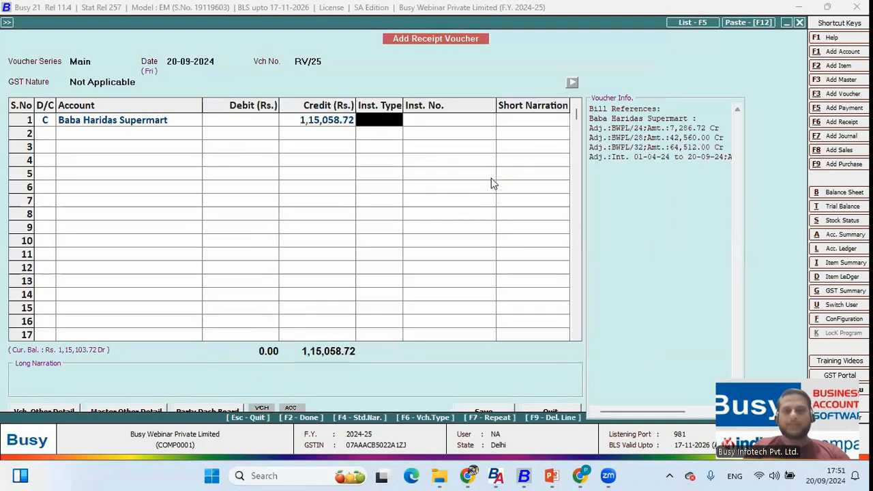
# Step: Recheck the bill adjustments, complete the receipt voucher for Baba Haridas Supermart and save it
pyautogui.press('Left')
pyautogui.press('Left')
pyautogui.press('Left')
pyautogui.press('Right')
pyautogui.press('Return')
pyautogui.press('Return')
pyautogui.press('Return')
pyautogui.press('Return')
pyautogui.press('Return')
pyautogui.press('Return')
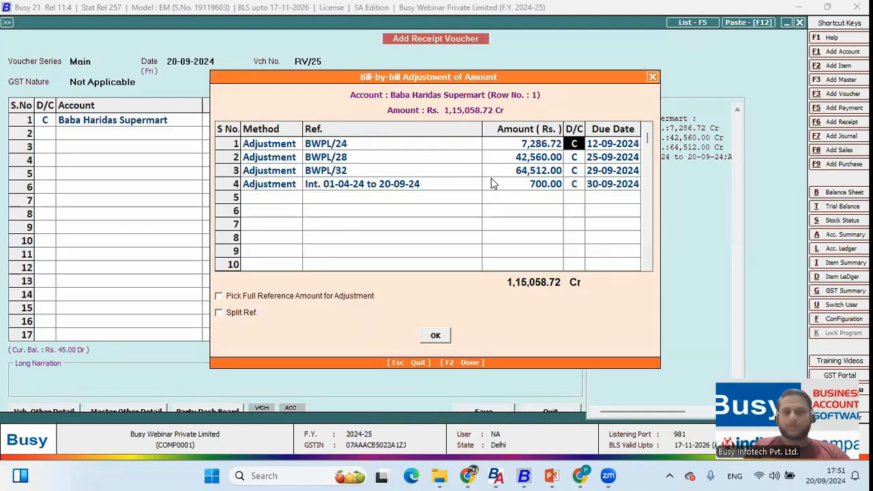
pyautogui.press('Return')
pyautogui.press('Return')
pyautogui.press('Return')
pyautogui.press('Return')
pyautogui.press('F2')
pyautogui.press('F2')
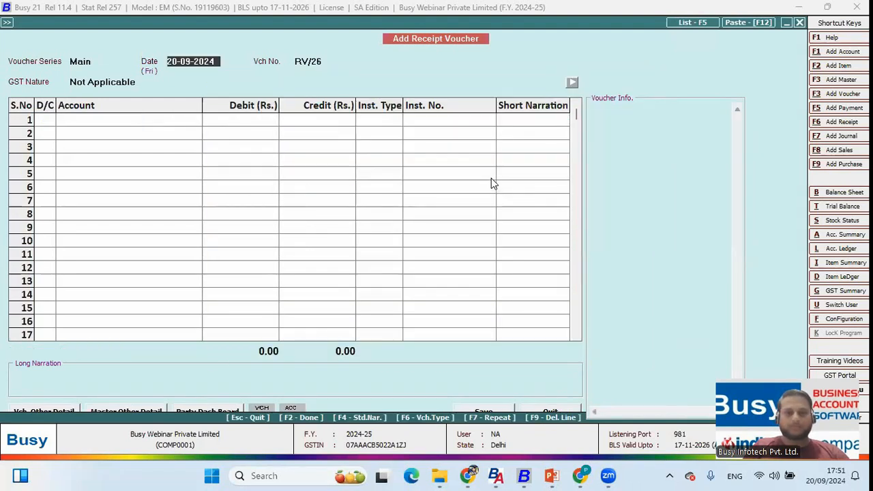
# Step: Leave receipt entry and generate the pending Bills Receivable report for Baba Haridas Supermart to check the balance left
pyautogui.press('Escape')
pyautogui.press('Return')
pyautogui.press('Right')
pyautogui.press('Return')
pyautogui.press('Down')
pyautogui.press('Return')
pyautogui.press('Return')
pyautogui.press('Return')
pyautogui.press('Down')
pyautogui.press('Up')
pyautogui.press('F5')
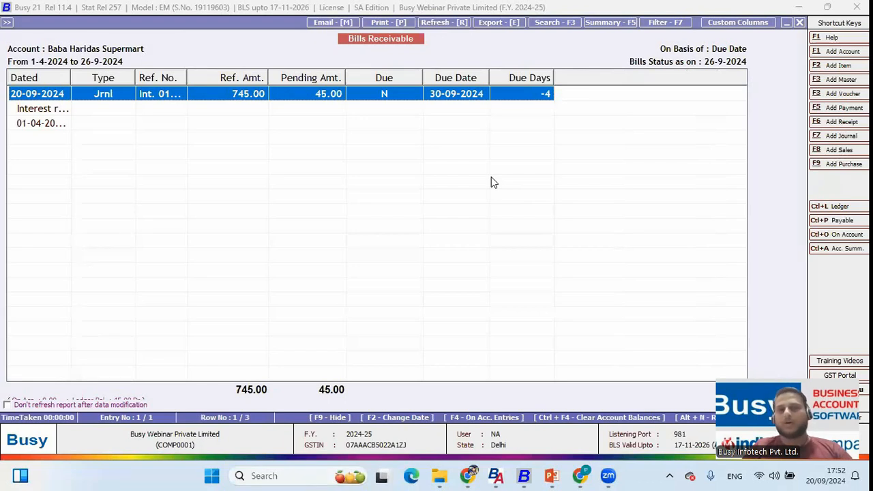
# Step: Regenerate the Baba Haridas Supermart report with the type of entries set to All(Including Cleared)
pyautogui.press('Escape')
pyautogui.press('Return')
pyautogui.press('Down')
pyautogui.press('Return')
pyautogui.press('F2')
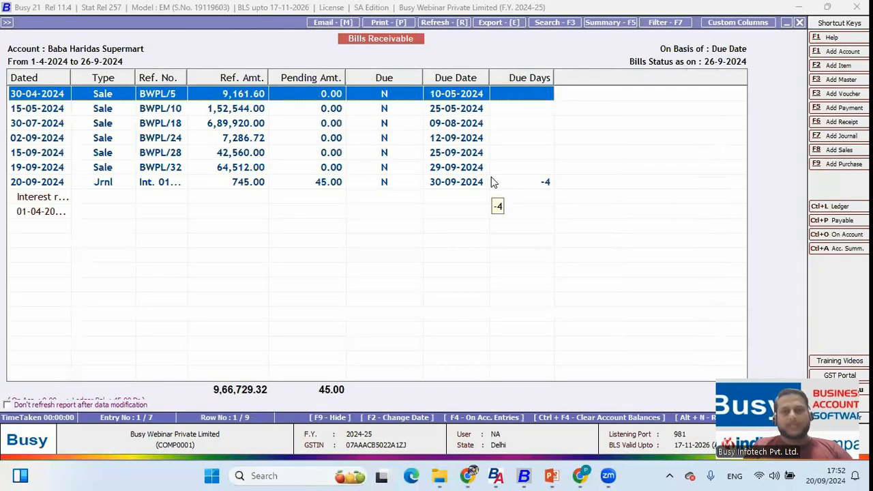
# Step: Look through the account's sale bills and interest entry to compare their reference and pending amounts
pyautogui.press('Down')
pyautogui.press('Down')
pyautogui.press('Down')
pyautogui.press('Down')
pyautogui.press('Down')
pyautogui.press('Down')
pyautogui.press('Up')
pyautogui.press('Up')
pyautogui.press('Up')
pyautogui.press('Up')
pyautogui.press('Up')
pyautogui.press('Up')
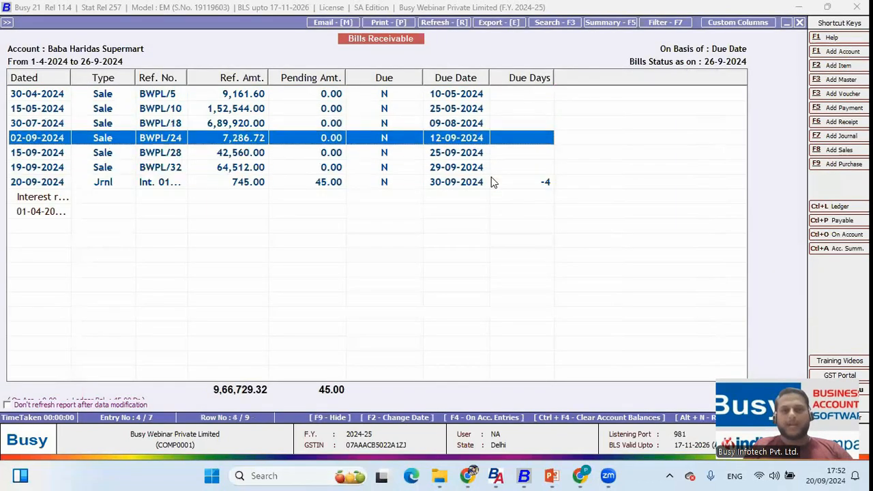
# Step: Review all the bills in the Baba Haridas Supermart report, including the amount still pending on the interest entry
pyautogui.hotkey('shift', 'Down')
pyautogui.hotkey('shift', 'Down')
pyautogui.hotkey('shift', 'Down')
pyautogui.hotkey('shift', 'Down')
pyautogui.hotkey('shift', 'Down')
pyautogui.hotkey('shift', 'Down')
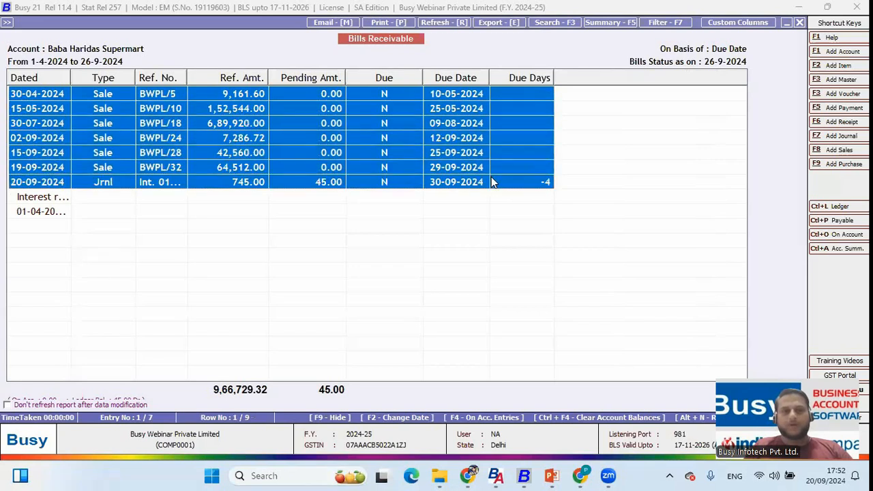
pyautogui.press('Down')
pyautogui.press('Down')
pyautogui.press('Up')
pyautogui.press('Up')
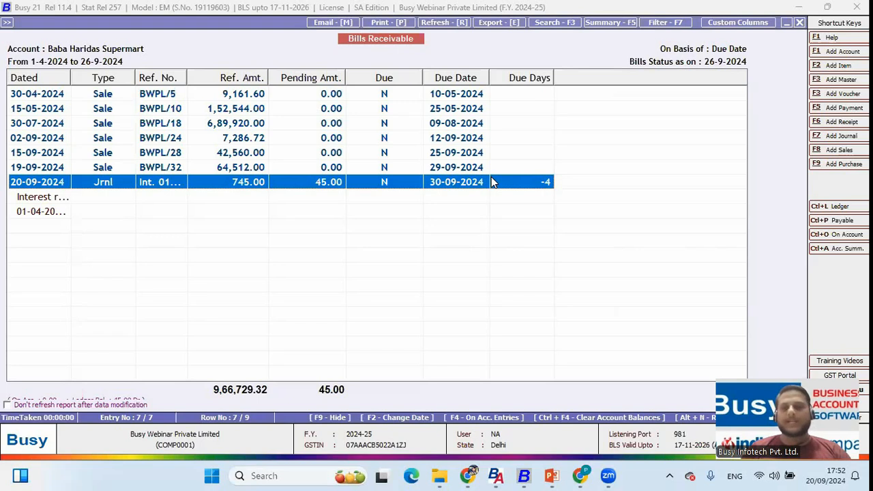
# Step: Leave the Baba Haridas Supermart report and choose the Bills Receivable report for all accounts
pyautogui.press('Escape')
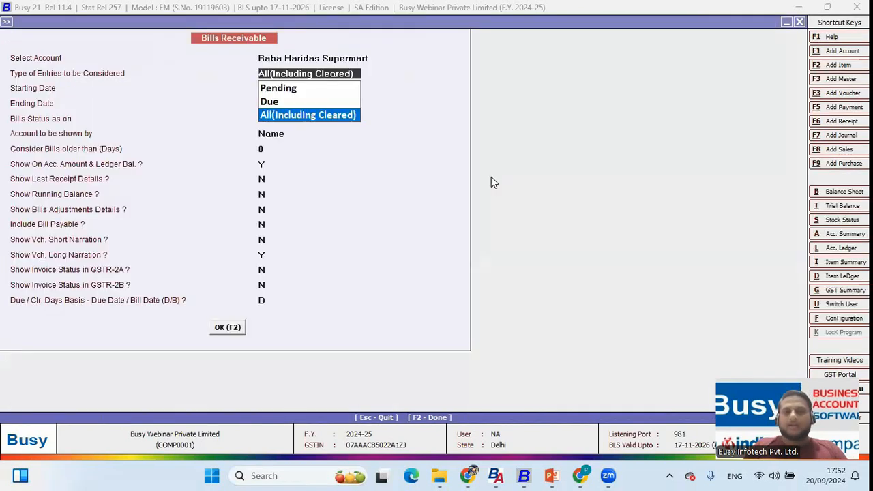
pyautogui.press('Return')
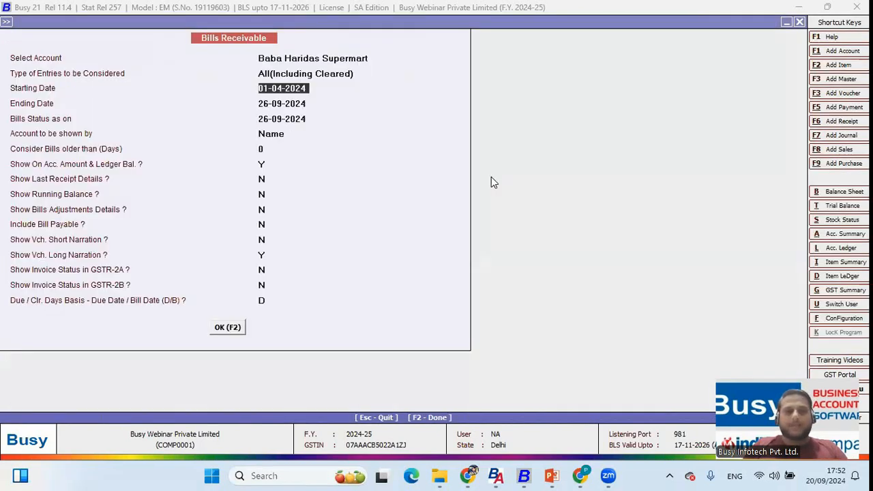
pyautogui.press('Escape')
pyautogui.press('Return')
pyautogui.press('Right')
pyautogui.press('Right')
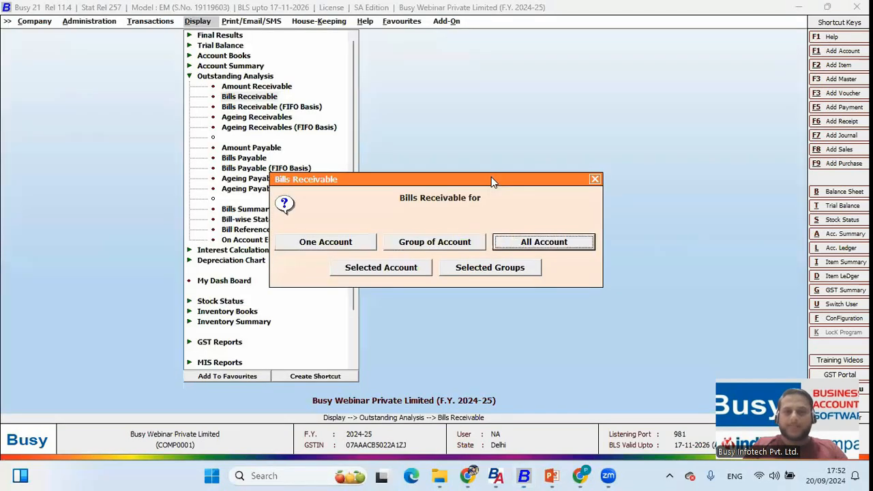
pyautogui.press('Return')
pyautogui.press('Return')
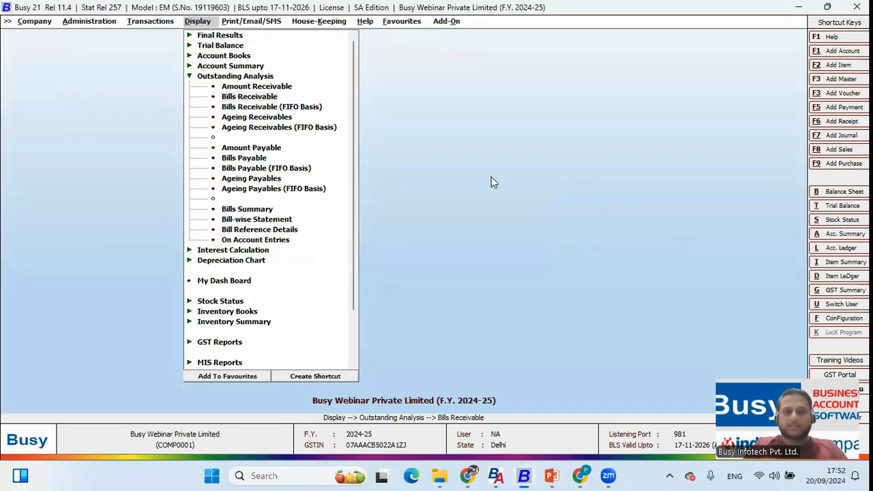
# Step: Set the type of entries to pending and generate the Bills Receivable report for all accounts
pyautogui.press('Return')
pyautogui.press('F2')
pyautogui.press('Down')
pyautogui.press('Down')
pyautogui.press('Escape')
pyautogui.press('Return')
pyautogui.press('Down')
pyautogui.press('Return')
pyautogui.press('F2')
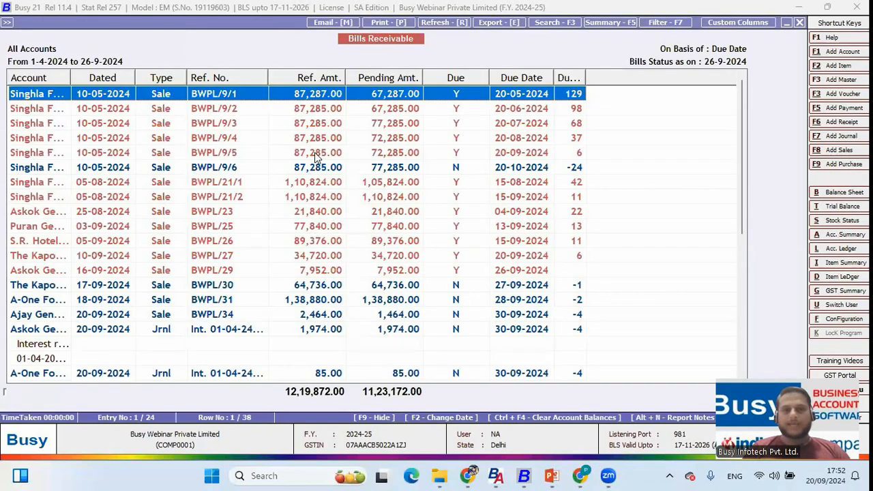
# Step: Examine the small pending interest amounts of A-One Food Restaurant and Baba Haridas Supermart in the report
pyautogui.scroll(-1, 316, 156)
pyautogui.scroll(-4, 315, 157)
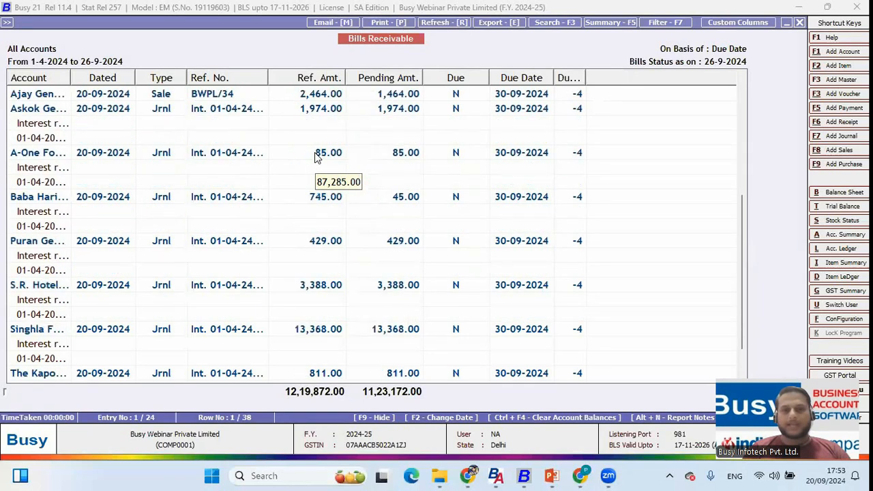
pyautogui.click(355, 156)
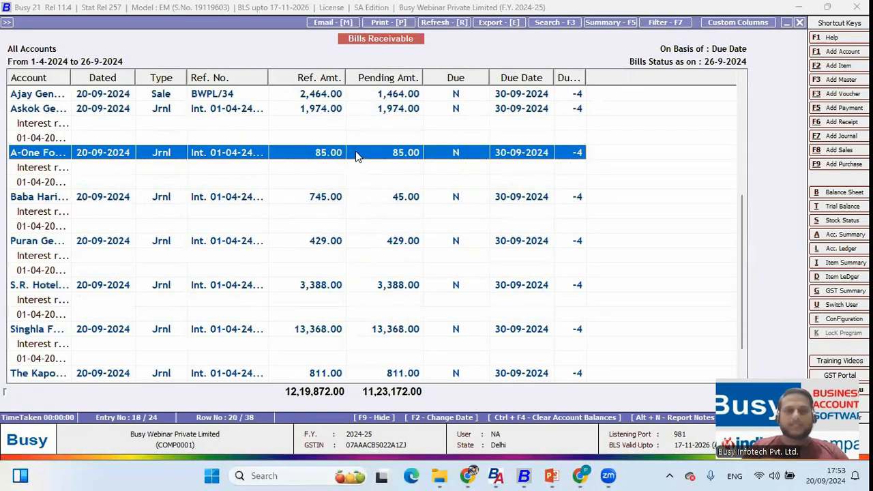
pyautogui.press('Down')
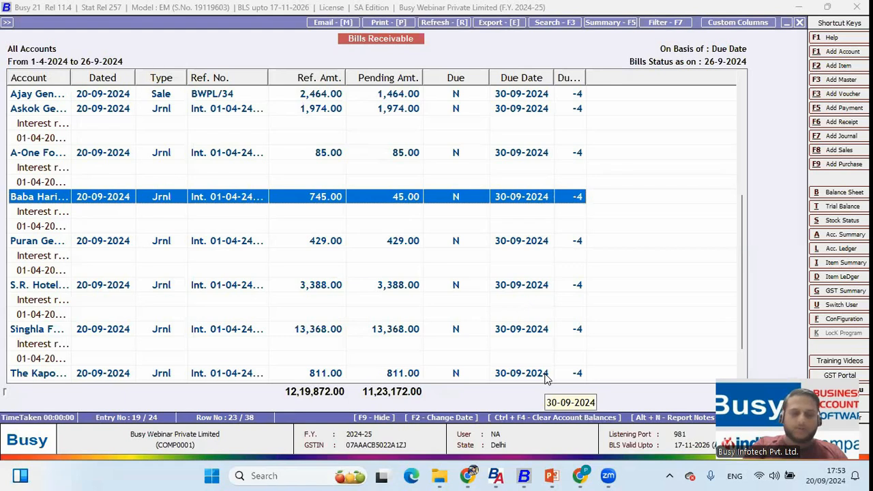
# Step: Set up clearing of account balances up to 100, dated 20-09-2024, in series Main against Interest Received from Customers
pyautogui.hotkey('ctrl', 'F4')
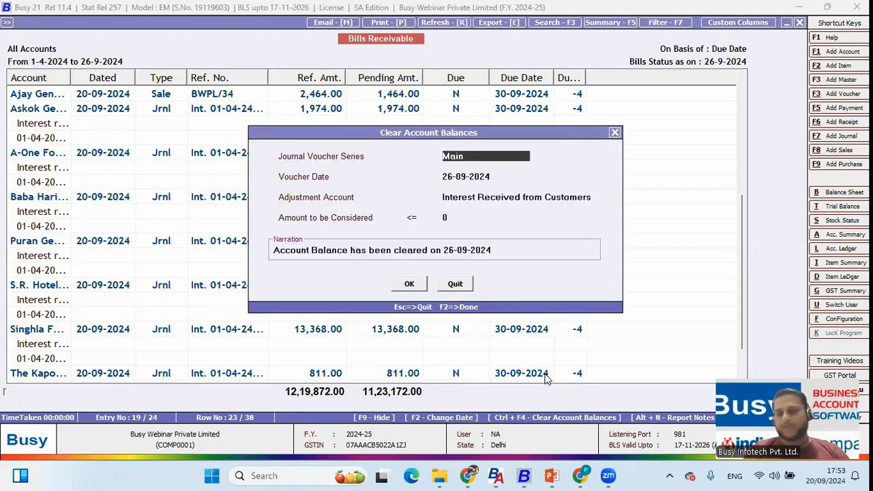
pyautogui.press('Return')
pyautogui.write('20')
pyautogui.press('Return')
pyautogui.press('Return')
pyautogui.write('100')
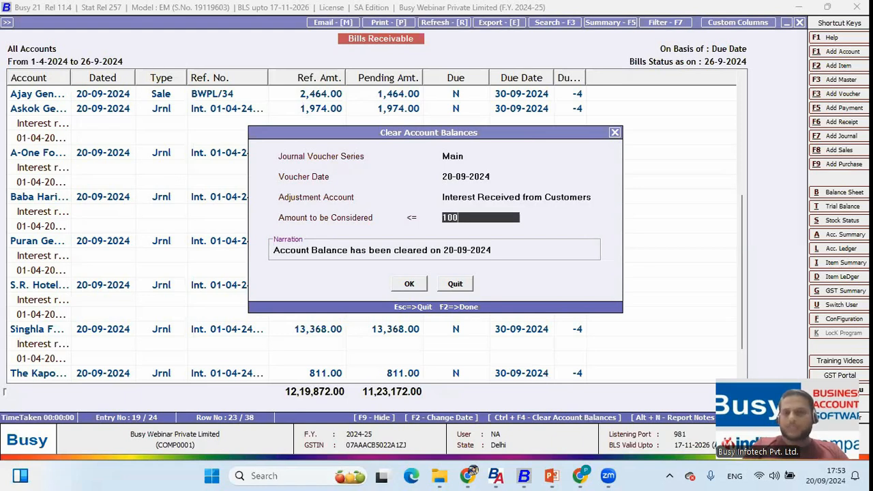
pyautogui.press('Return')
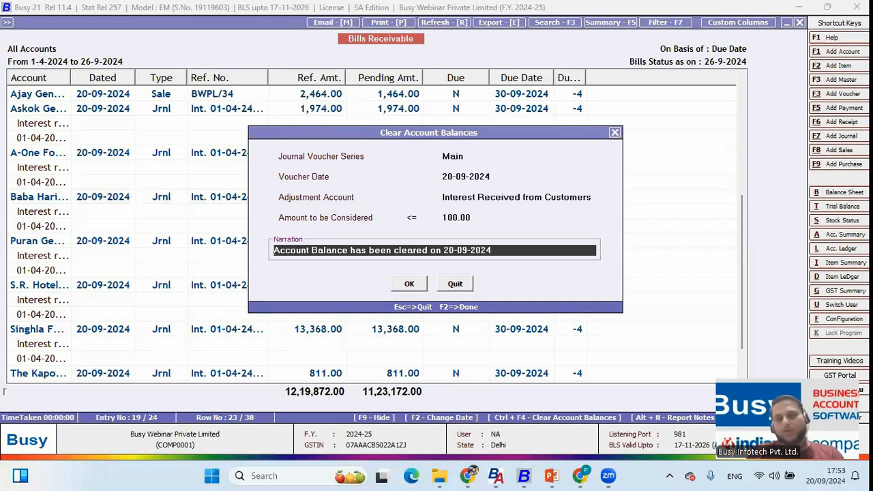
# Step: Recheck the 100.00 limit and post the journal voucher that clears the petty balances
pyautogui.click(474, 217)
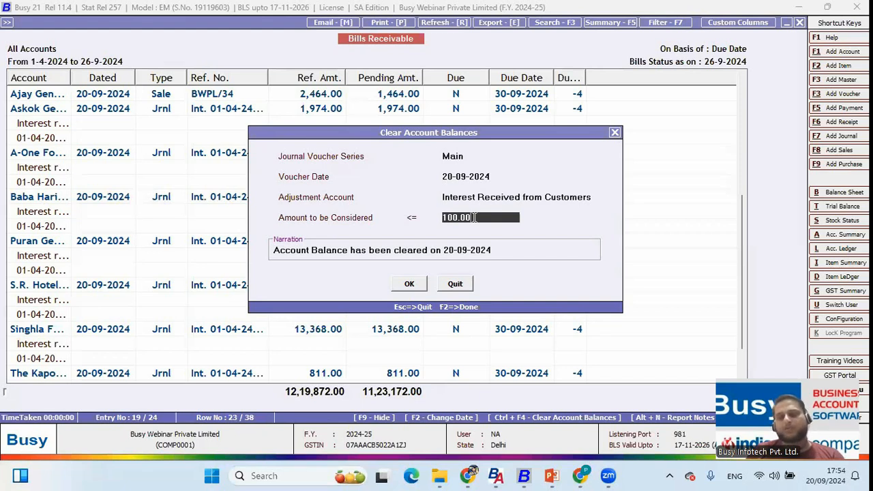
pyautogui.press('Return')
pyautogui.press('Return')
pyautogui.press('Return')
pyautogui.press('Return')
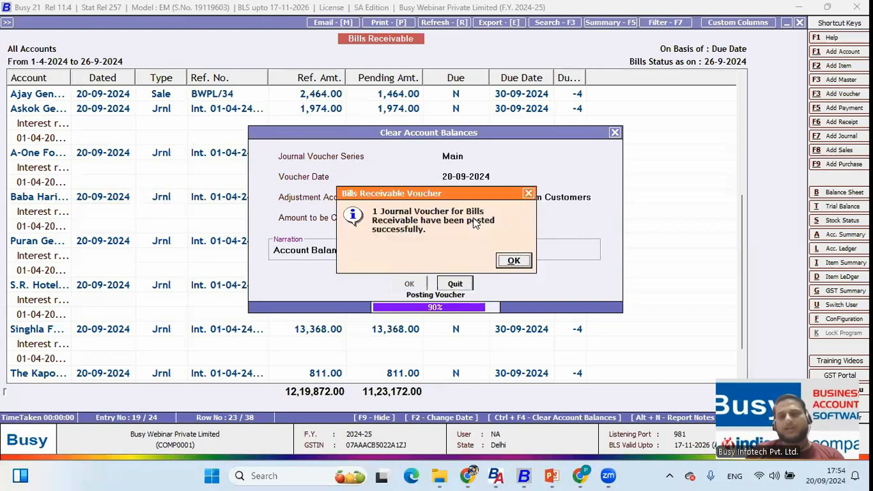
pyautogui.press('Return')
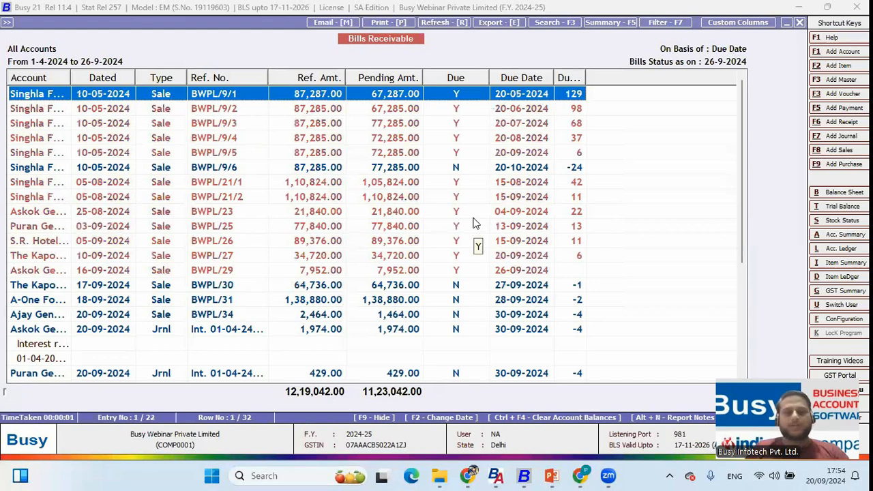
# Step: Generate the account ledger for Baba Haridas Supermart and locate the balance-clearing journal entry
pyautogui.hotkey('alt', 'l')
pyautogui.write('ba')
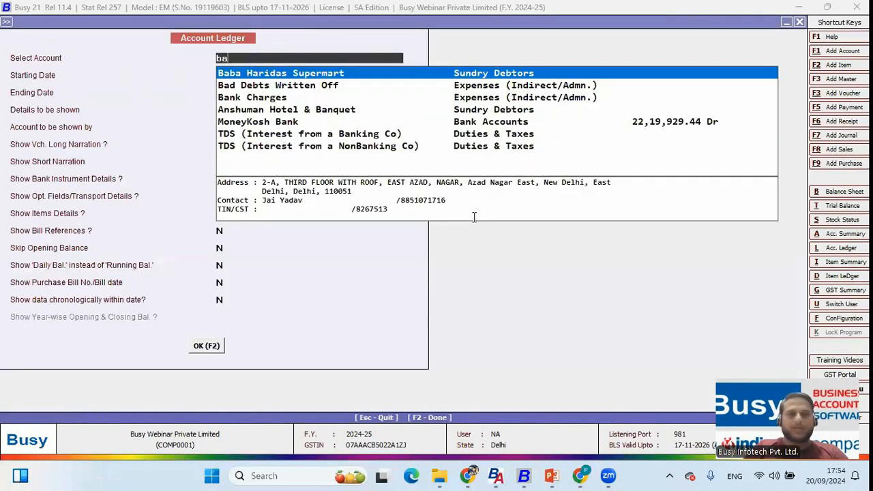
pyautogui.press('Return')
pyautogui.press('F2')
pyautogui.click(200, 285)
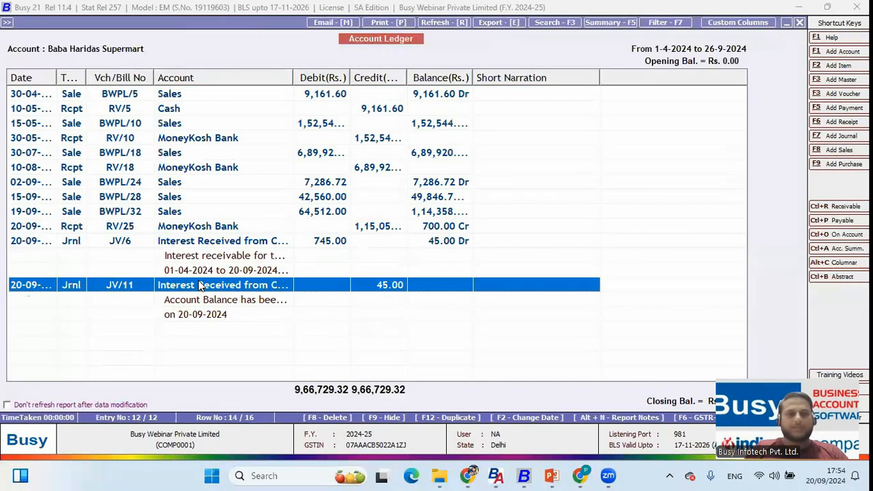
# Step: Open the balance-clearing journal voucher to review its debit and credit lines, and return to the Bills Receivable report
pyautogui.doubleClick(200, 285)
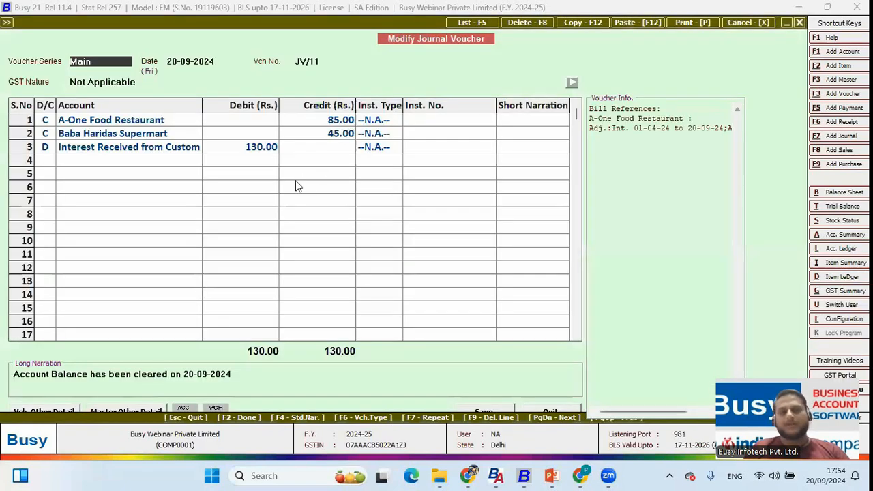
pyautogui.click(136, 152)
pyautogui.press('Escape')
pyautogui.press('Escape')
pyautogui.hotkey('ctrl', 'r')
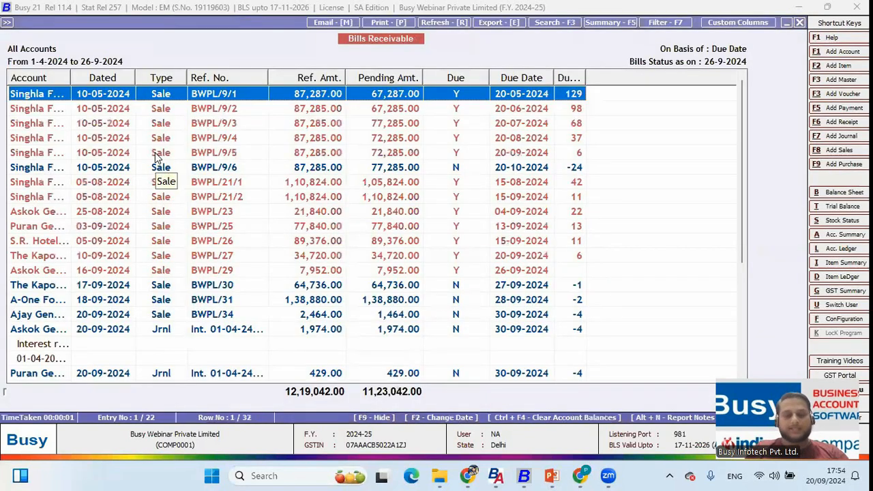
pyautogui.hotkey('ctrl', 'F4')
pyautogui.press('Return')
pyautogui.press('Return')
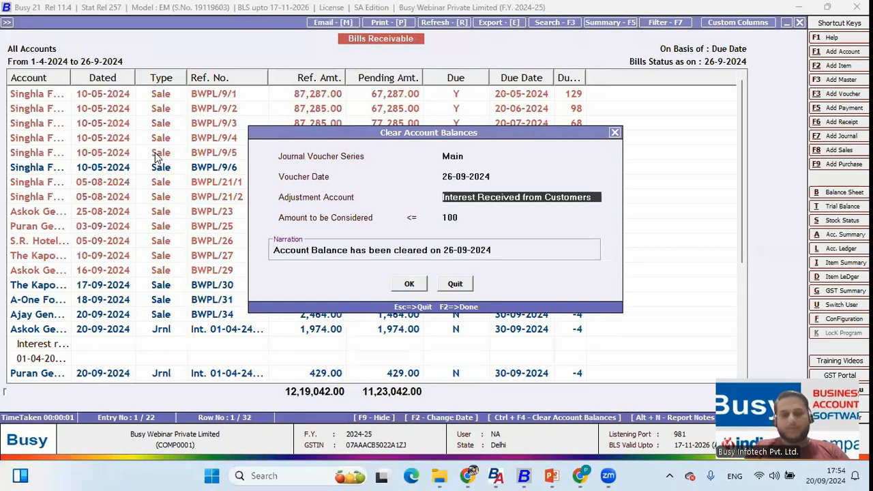
pyautogui.write('roun')
pyautogui.press('Return')
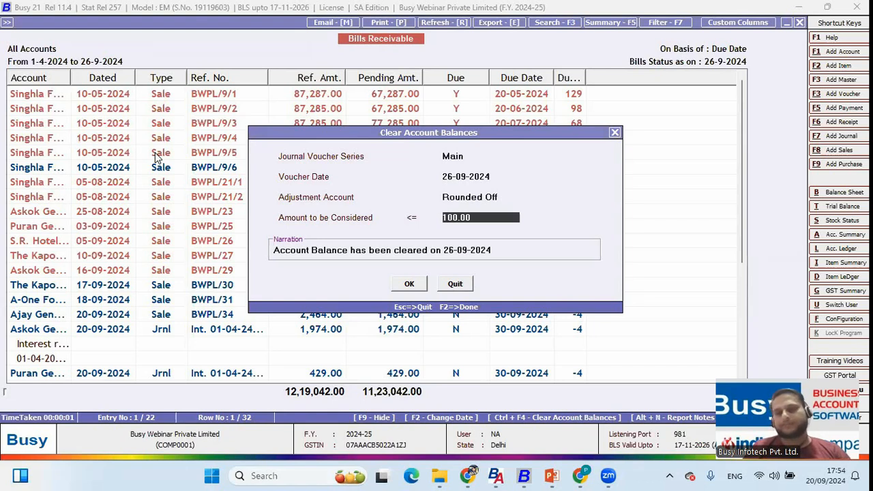
pyautogui.press('F2')
# Step: Remove the posted balance-clearing journal voucher from the Baba Haridas Supermart ledger and return to the all-accounts Bills Receivable report
pyautogui.press('Escape')
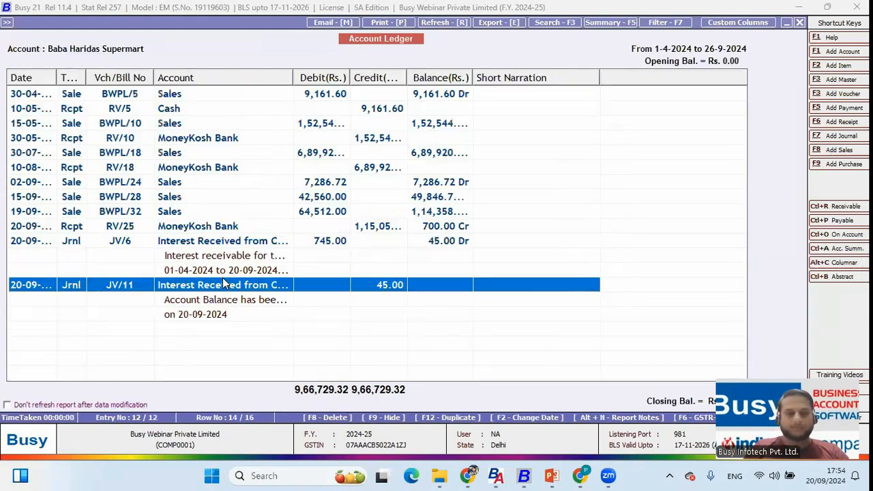
pyautogui.press('Escape')
pyautogui.press('Escape')
pyautogui.press('Return')
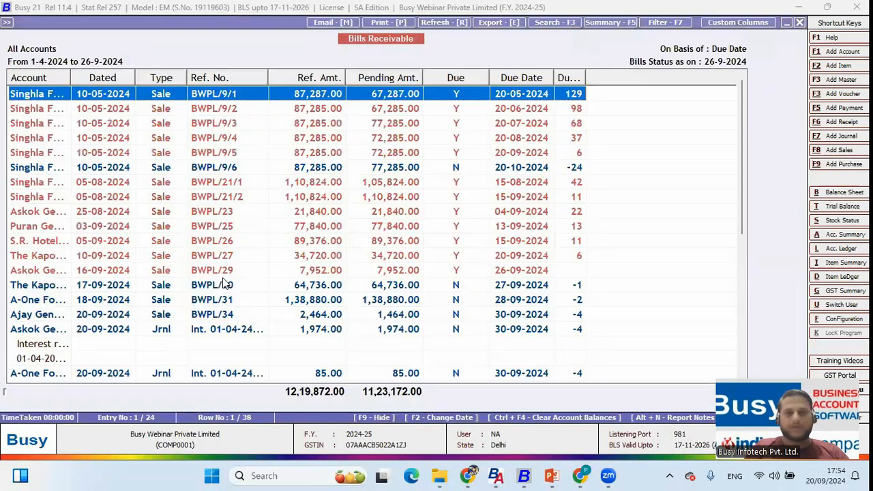
# Step: Highlight the interest entries of A-One Food Restaurant and Baba Haridas Supermart to examine their petty pending amounts
pyautogui.scroll(-5, 396, 332)
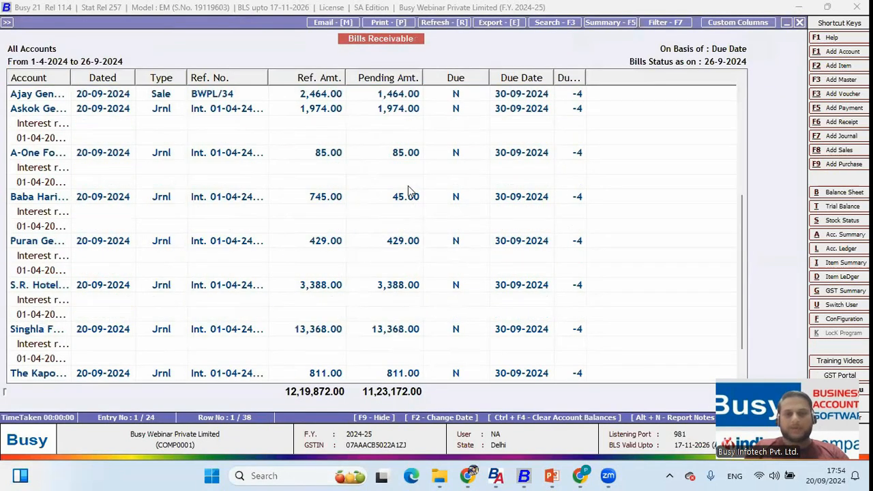
pyautogui.click(398, 155)
pyautogui.press('Down')
pyautogui.press('Down')
pyautogui.press('Down')
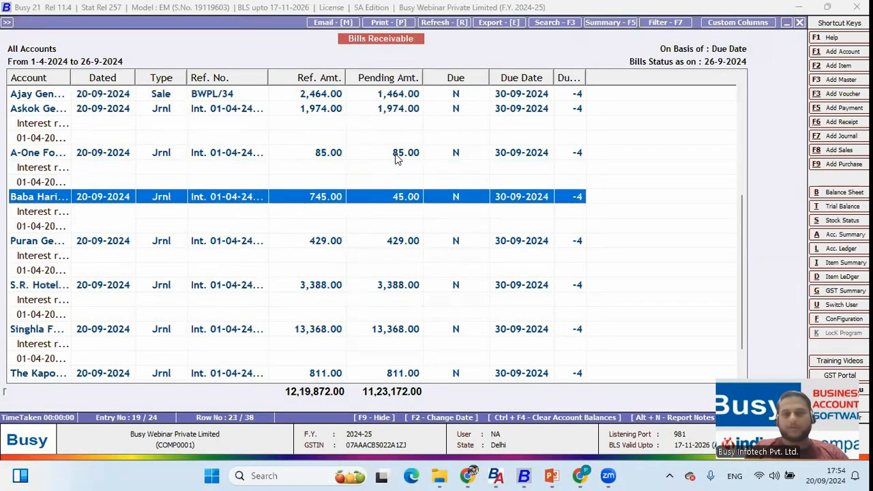
pyautogui.press('Up')
pyautogui.press('Up')
pyautogui.press('Up')
pyautogui.hotkey('shift', 'Down')
pyautogui.hotkey('shift', 'Down')
pyautogui.hotkey('shift', 'Down')
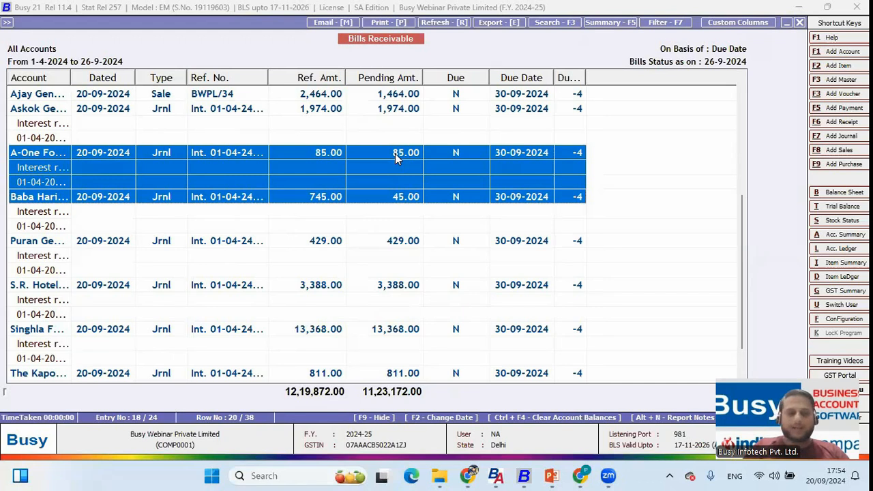
# Step: Clear account balances up to 100 against Rounded Off with voucher date 26-09-2024 and post the journal voucher
pyautogui.hotkey('ctrl', 'F4')
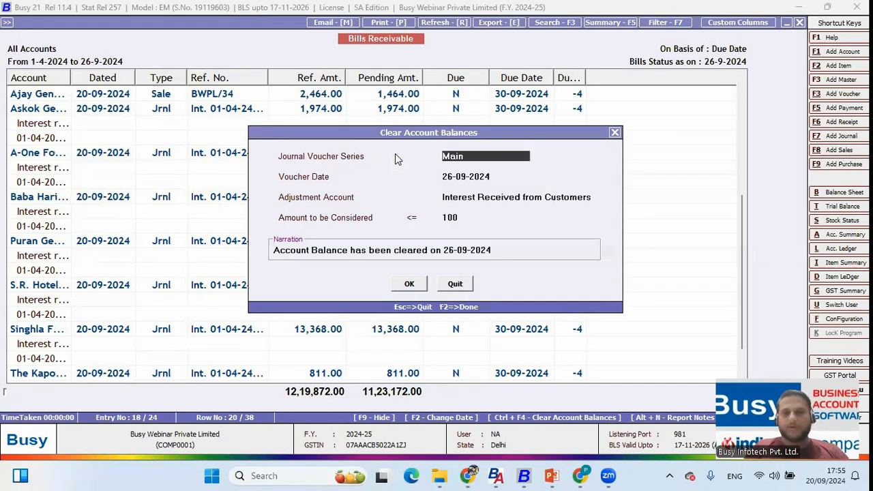
pyautogui.press('Return')
pyautogui.press('Return')
pyautogui.write('roun')
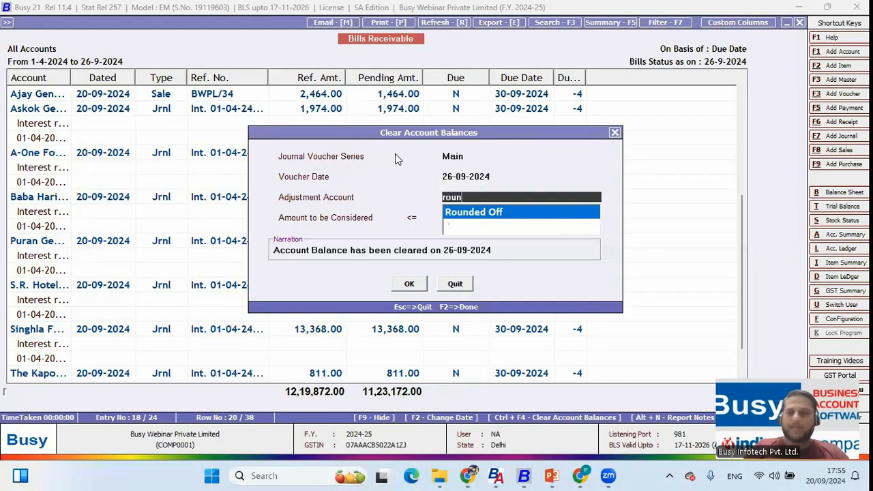
pyautogui.press('Return')
pyautogui.press('Return')
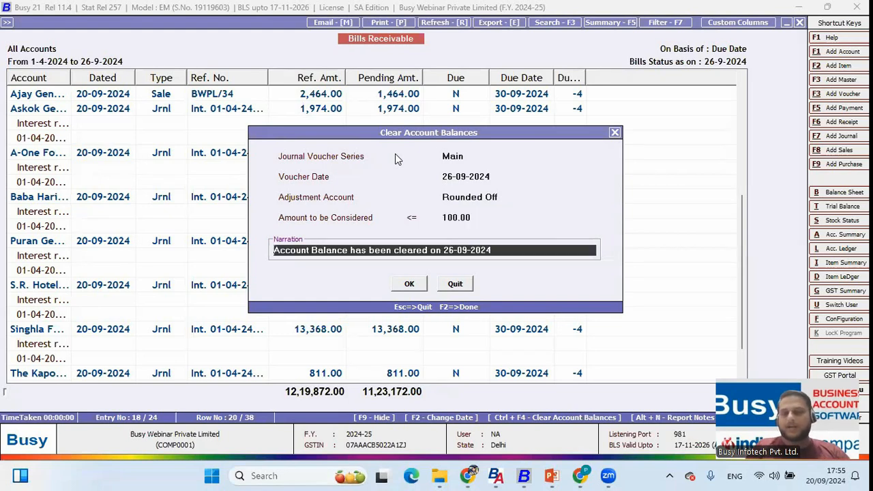
pyautogui.press('Return')
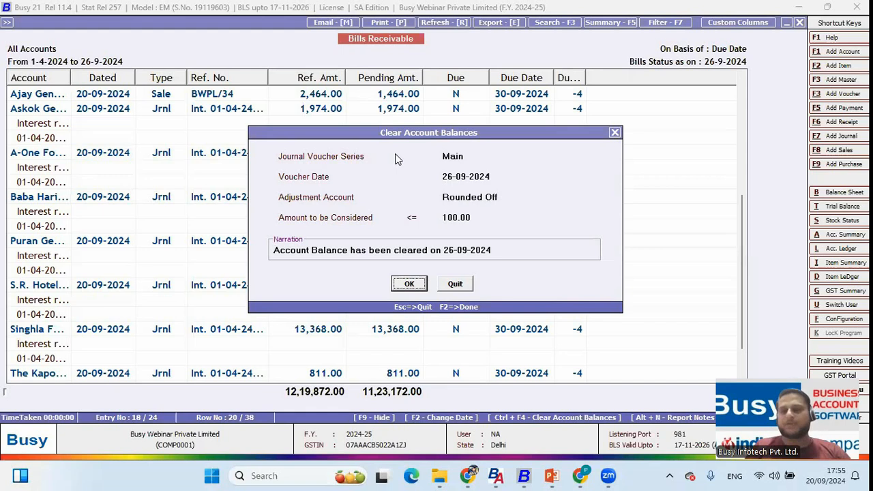
pyautogui.press('Return')
pyautogui.press('Return')
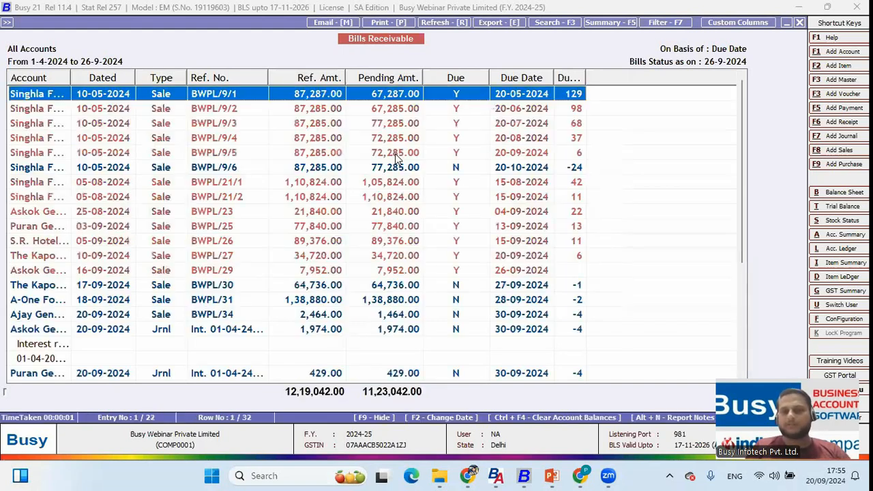
# Step: Look through the refreshed all-accounts receivables to check that the petty balances are cleared, and leave the report
pyautogui.press('Down')
pyautogui.press('Down')
pyautogui.press('Down')
pyautogui.press('Down')
pyautogui.press('Down')
pyautogui.press('Down')
pyautogui.press('Down')
pyautogui.press('Down')
pyautogui.press('Down')
pyautogui.press('Down')
pyautogui.press('Down')
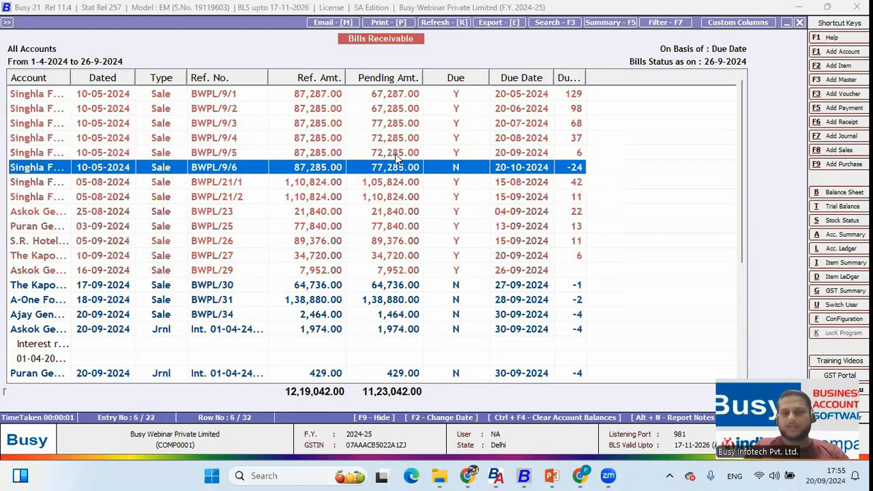
pyautogui.press('Down')
pyautogui.press('Down')
pyautogui.press('Down')
pyautogui.press('Down')
pyautogui.press('Down')
pyautogui.press('Down')
pyautogui.press('Down')
pyautogui.press('Down')
pyautogui.press('Down')
pyautogui.press('Down')
pyautogui.press('Down')
pyautogui.press('Down')
pyautogui.press('Down')
pyautogui.press('Down')
pyautogui.press('Down')
pyautogui.press('Down')
pyautogui.press('Down')
pyautogui.press('Down')
pyautogui.press('Down')
pyautogui.press('Down')
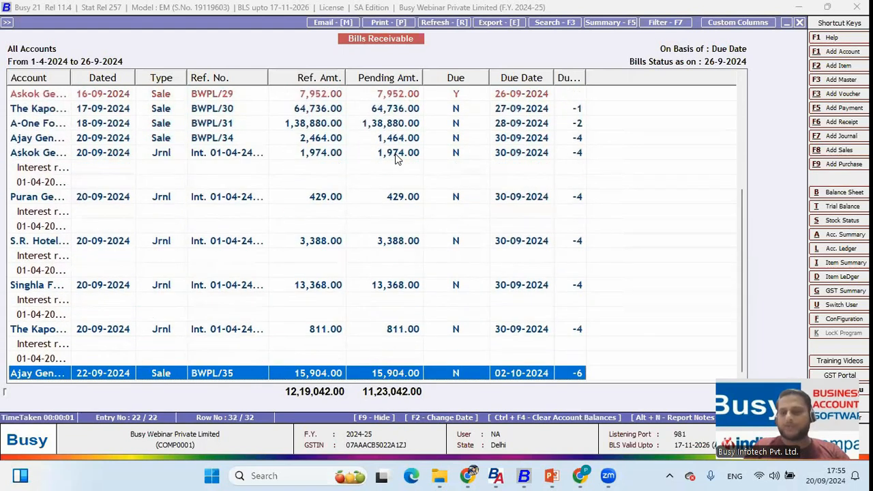
pyautogui.press('Escape')
pyautogui.press('Escape')
pyautogui.press('Escape')
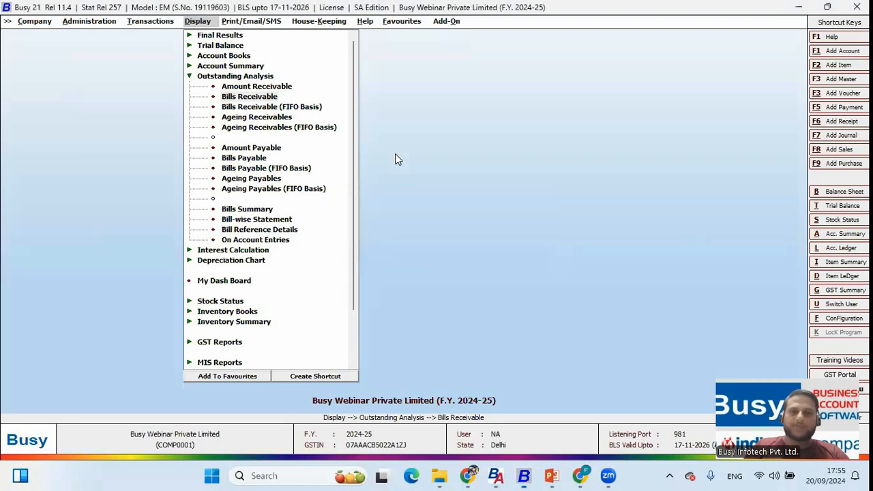
# Step: Generate the Bills Receivable report for the single account Baba Haridas Supermart with pending entries, 01-04-2024 to 26-09-2024
pyautogui.press('Escape')
pyautogui.press('Return')
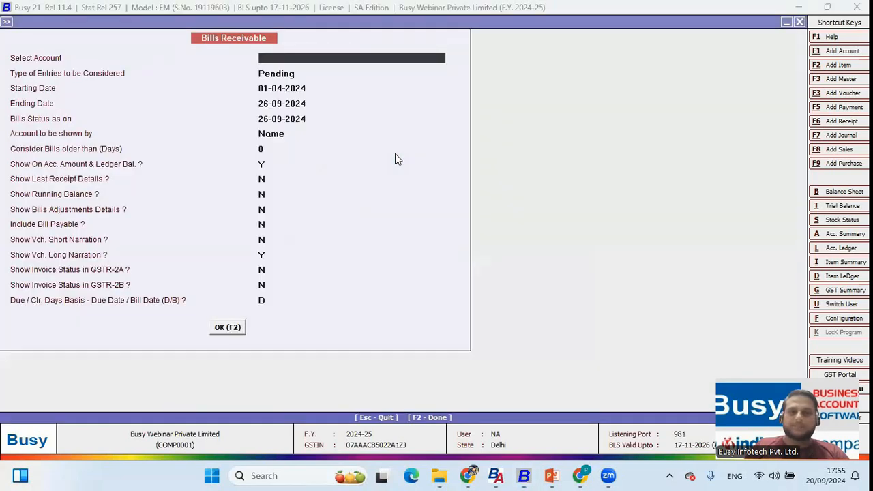
pyautogui.write('baba')
pyautogui.press('Return')
pyautogui.press('F2')
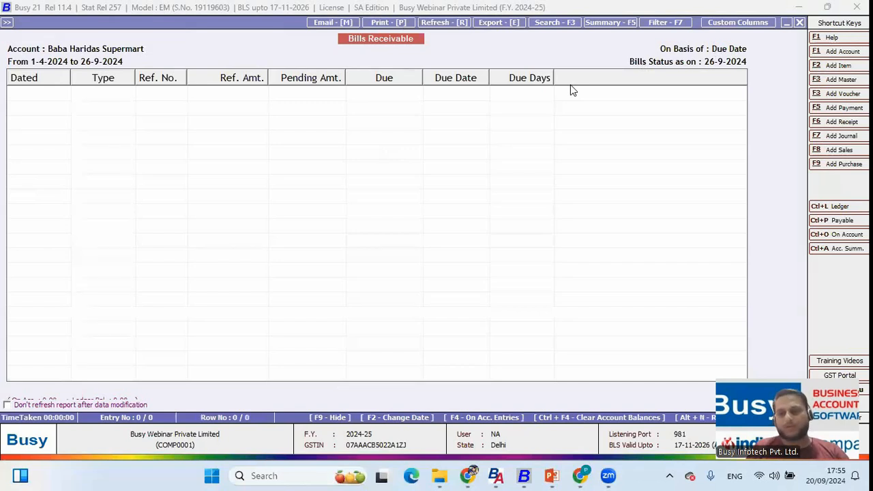
# Step: Regenerate the Baba Haridas Supermart Bills Receivable report with the entry type changed from pending only to include cleared bills
pyautogui.press('Escape')
pyautogui.press('Return')
pyautogui.press('Down')
pyautogui.press('Down')
pyautogui.press('Return')
pyautogui.press('F2')
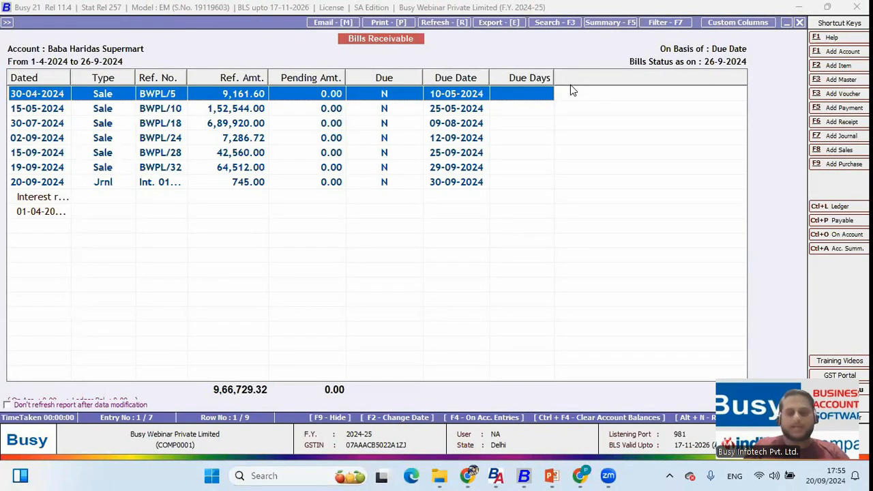
# Step: Open the account ledger of Baba Haridas Supermart for 01-04-2024 to 26-09-2024 to examine its entries
pyautogui.hotkey('ctrl', 'l')
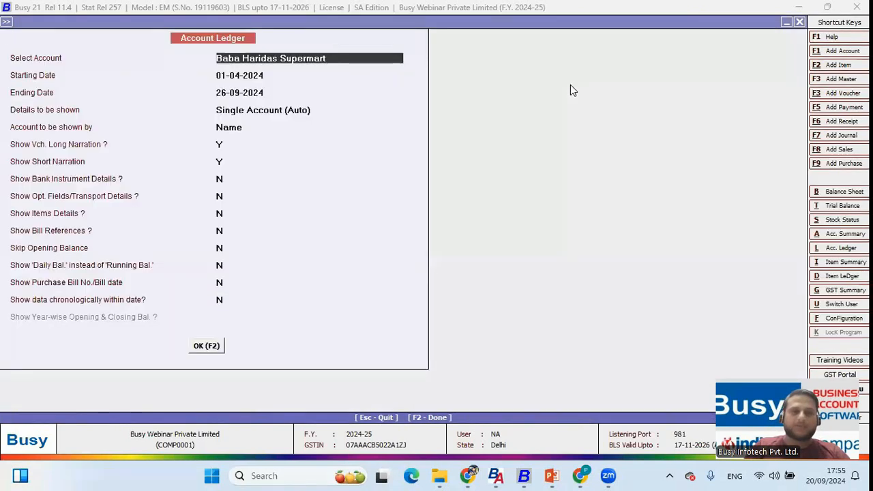
pyautogui.press('F2')
pyautogui.click(199, 294)
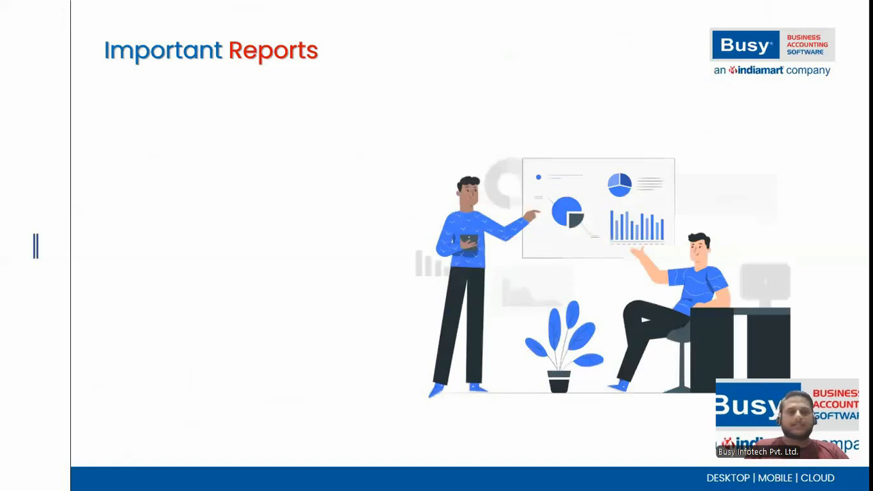
# Step: Reveal the Amount Receivable & Payable point in the PowerPoint slide show, and return to Busy to close the open ledger and report
pyautogui.hotkey('alt', 'Tab')
pyautogui.click(165, 141)
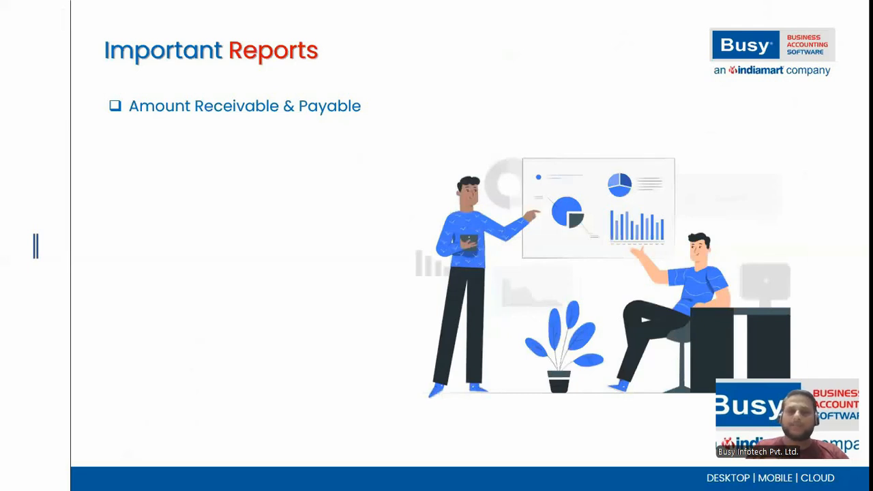
pyautogui.hotkey('alt', 'Tab')
pyautogui.press('Escape')
pyautogui.press('Return')
pyautogui.press('Escape')
pyautogui.press('Escape')
pyautogui.press('Escape')
pyautogui.press('Escape')
pyautogui.press('Escape')
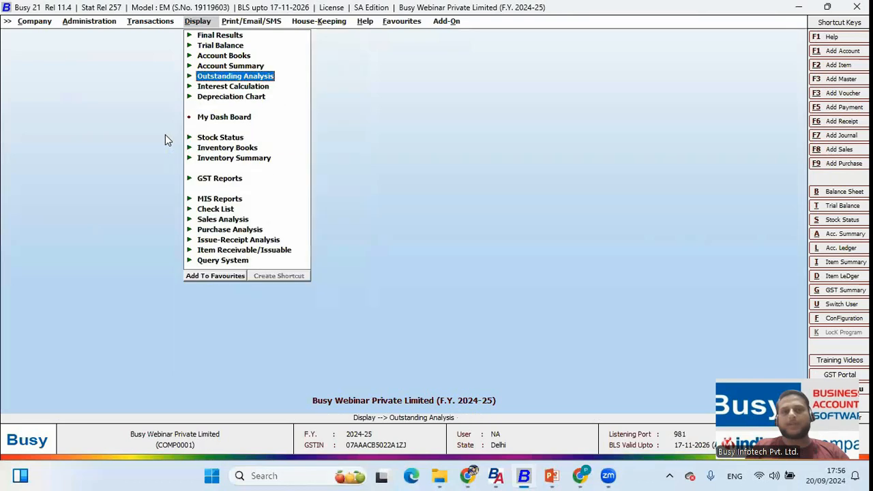
# Step: Open Mittal Importers Limited's purchase voucher 2783 for modification and bring up its bill-by-bill adjustment
pyautogui.press('Left')
pyautogui.press('Up')
pyautogui.press('Up')
pyautogui.press('Up')
pyautogui.press('Up')
pyautogui.press('Return')
pyautogui.press('Down')
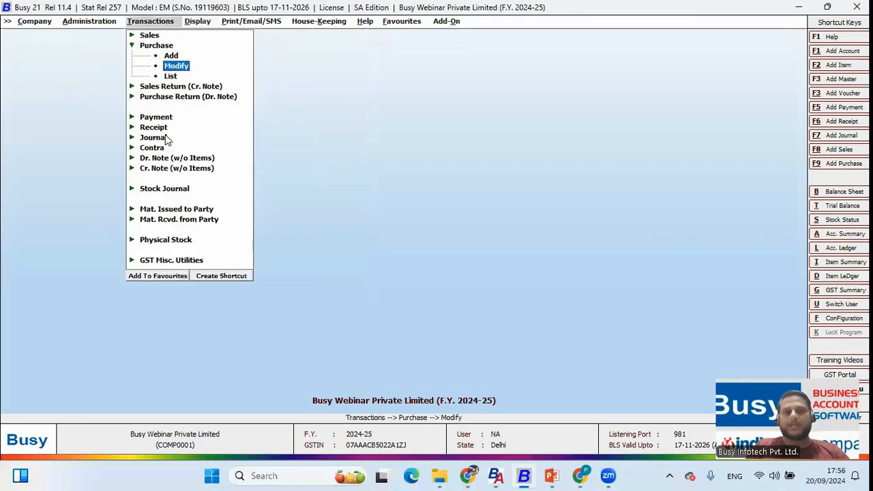
pyautogui.press('Return')
pyautogui.press('F2')
pyautogui.press('F2')
pyautogui.press('F2')
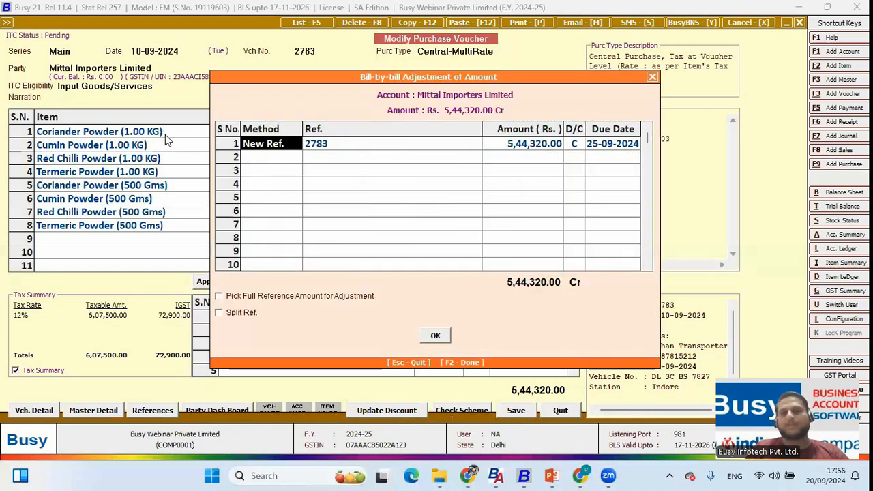
# Step: Go through the new reference's amount and due date in the bill-by-bill adjustment, accept it, and leave the purchase voucher
pyautogui.press('Return')
pyautogui.press('Return')
pyautogui.press('Return')
pyautogui.press('Return')
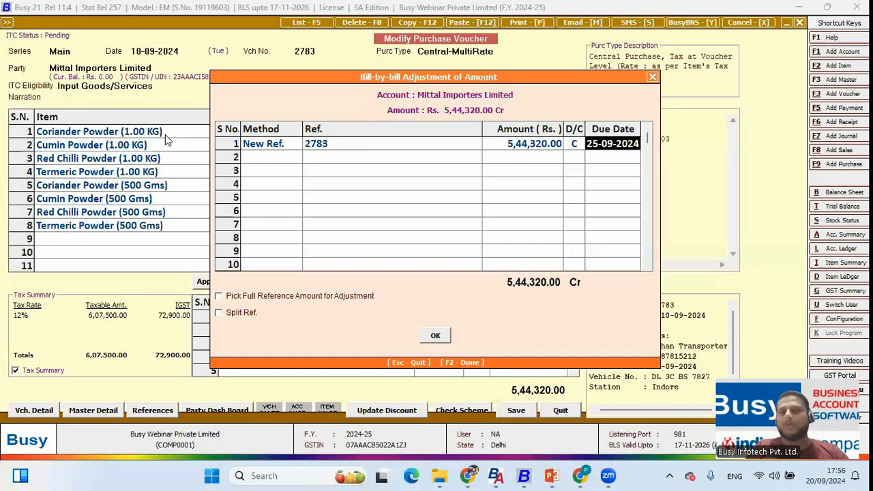
pyautogui.press('F2')
pyautogui.press('F2')
pyautogui.press('Escape')
pyautogui.press('Up')
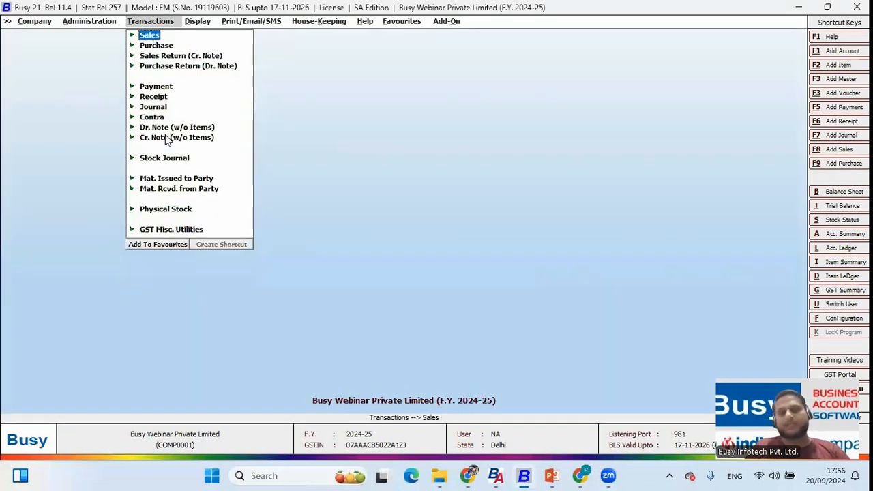
# Step: Generate the Amount Payable report for all accounts as on 26-09-2024
pyautogui.press('Right')
pyautogui.press('Right')
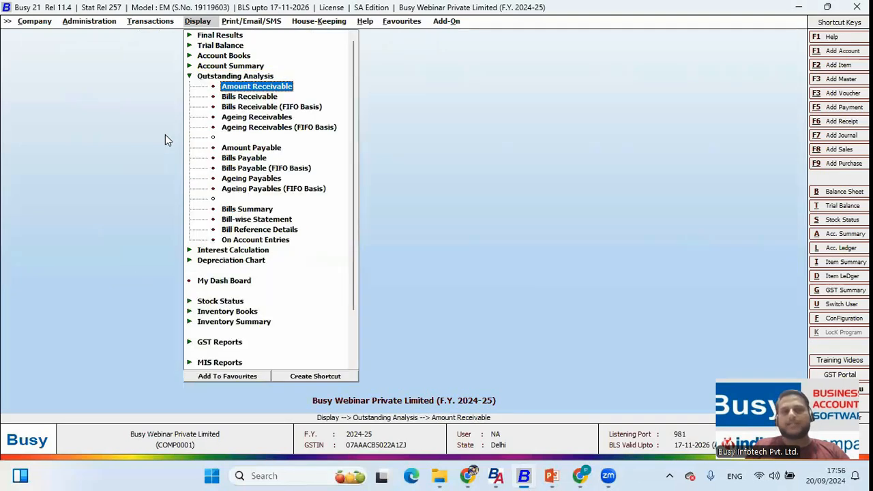
pyautogui.press('Down')
pyautogui.press('Down')
pyautogui.press('Down')
pyautogui.press('Down')
pyautogui.press('Down')
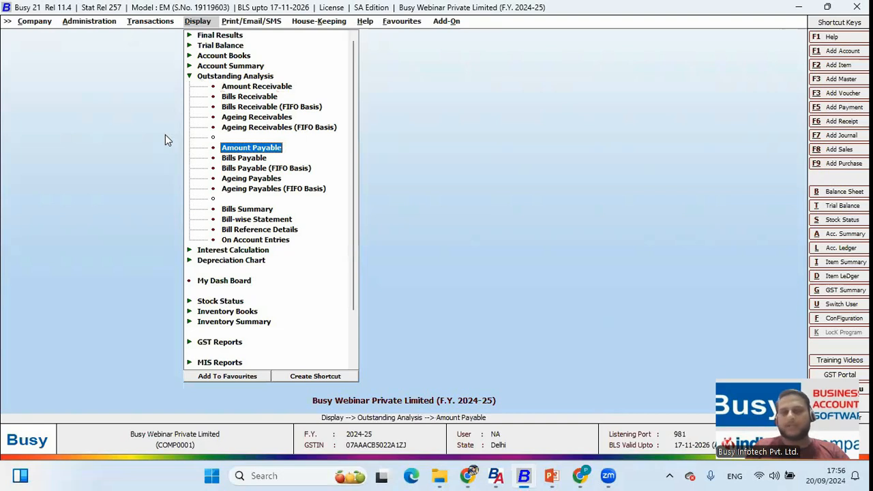
pyautogui.press('Return')
pyautogui.press('Return')
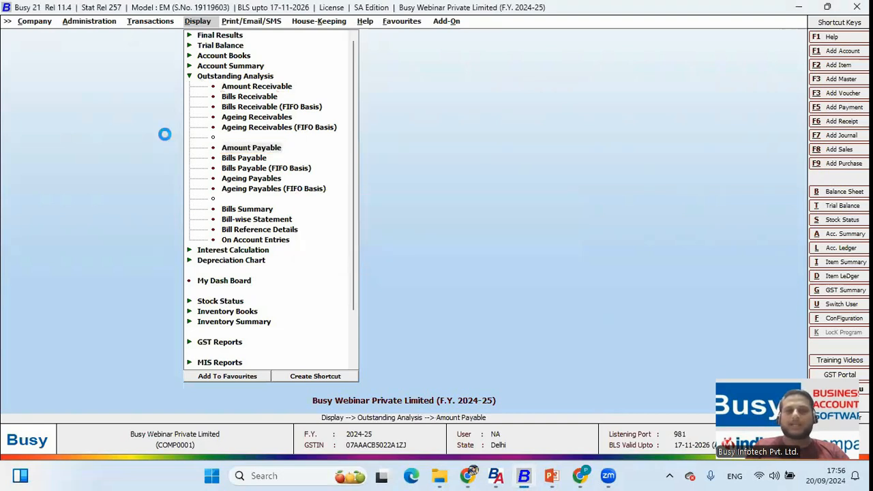
pyautogui.press('Return')
pyautogui.press('F2')
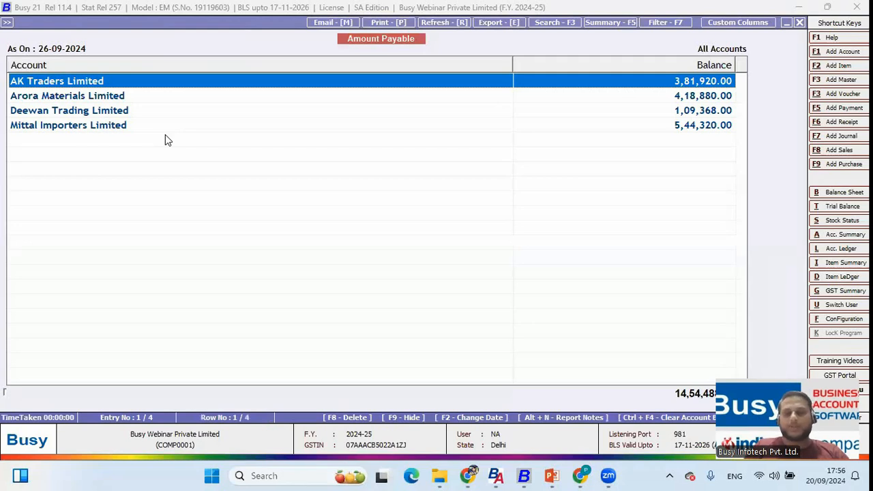
# Step: Highlight all supplier balances from AK Traders Limited to Mittal Importers Limited, and leave the Amount Payable report
pyautogui.hotkey('shift', 'Down')
pyautogui.hotkey('shift', 'Down')
pyautogui.hotkey('shift', 'Down')
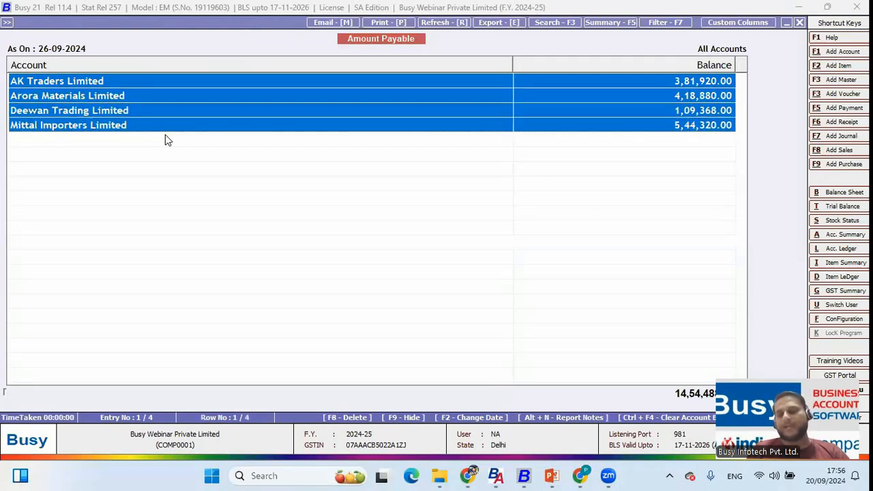
pyautogui.press('Escape')
pyautogui.press('Escape')
pyautogui.press('Escape')
pyautogui.press('Escape')
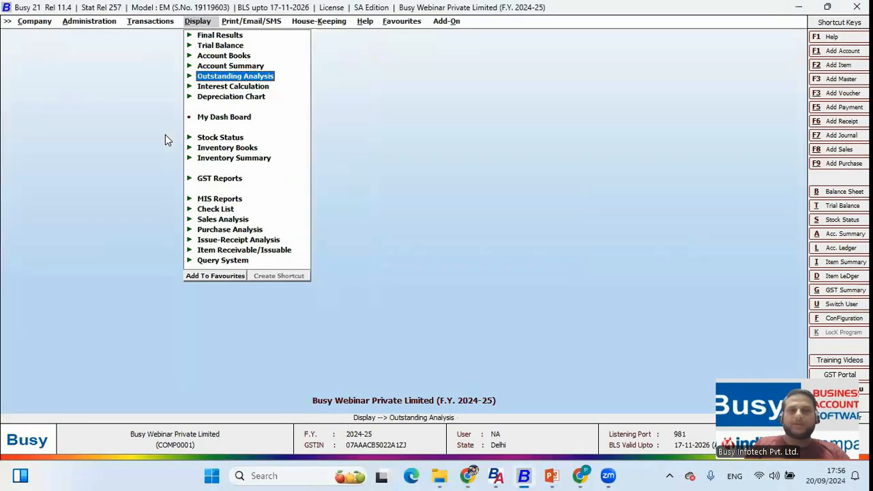
# Step: Generate the Amount Receivable report for all accounts as on 26-09-2024
pyautogui.press('Return')
pyautogui.press('Return')
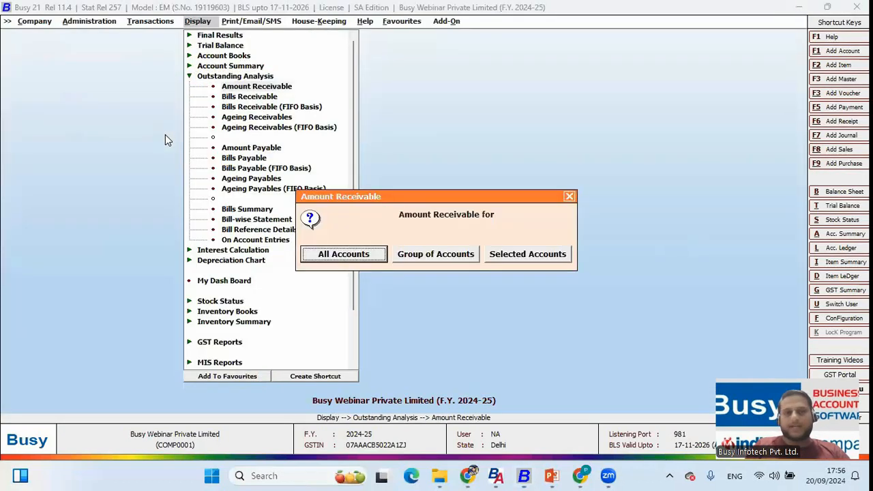
pyautogui.press('Return')
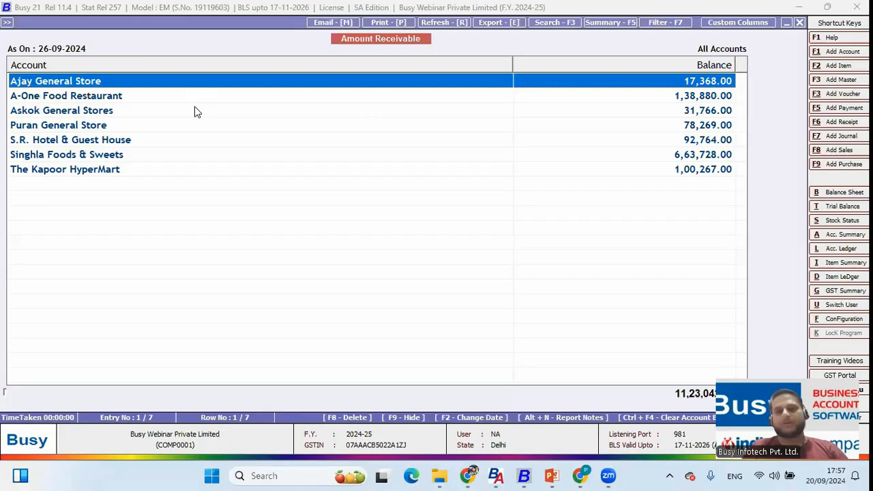
# Step: Switch to the PowerPoint slide show, reveal the Bills Receivable & Payable point, and return to Busy
pyautogui.hotkey('alt', 'Tab')
pyautogui.press('Right')
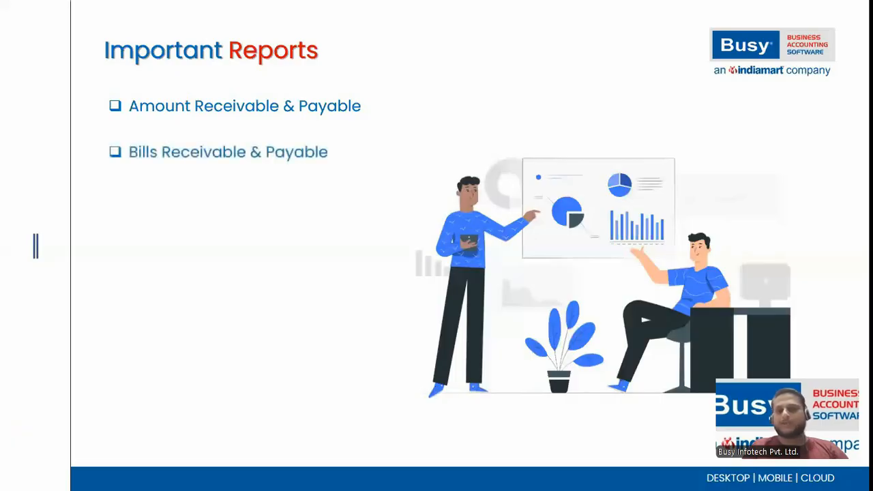
pyautogui.hotkey('alt', 'Tab')
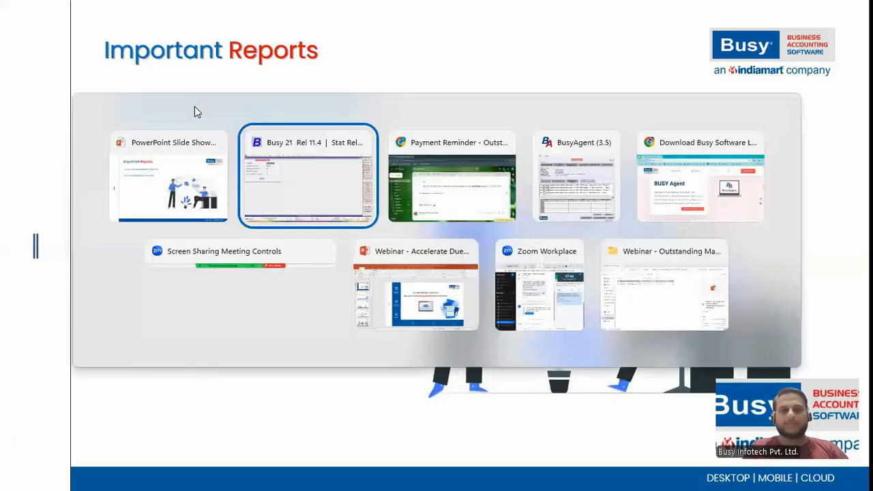
# Step: Generate the Bills Receivable report for all accounts from 1-4-2024 to 26-9-2024, with cleared bills included
pyautogui.press('Down')
pyautogui.press('Return')
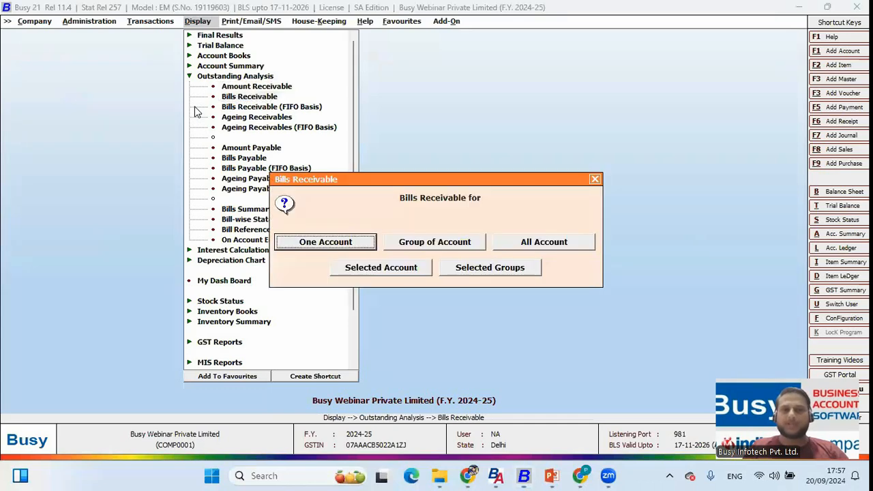
pyautogui.press('Tab')
pyautogui.press('Tab')
pyautogui.press('Tab')
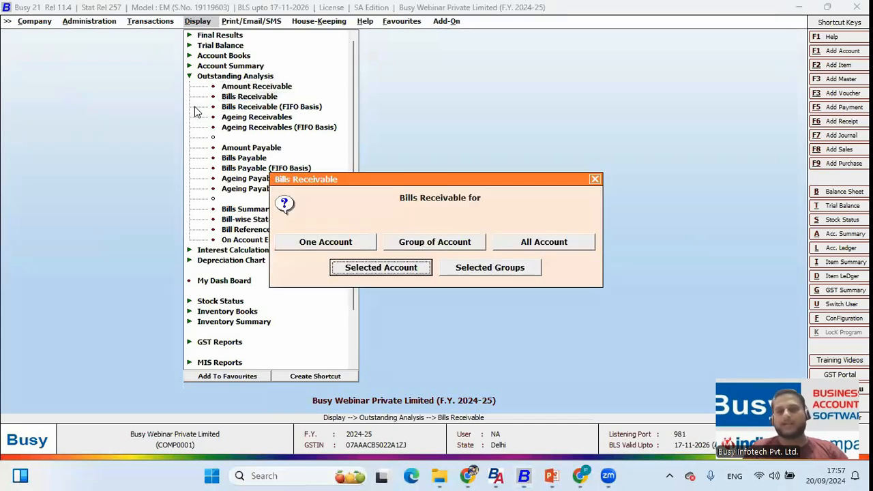
pyautogui.press('Return')
pyautogui.press('Return')
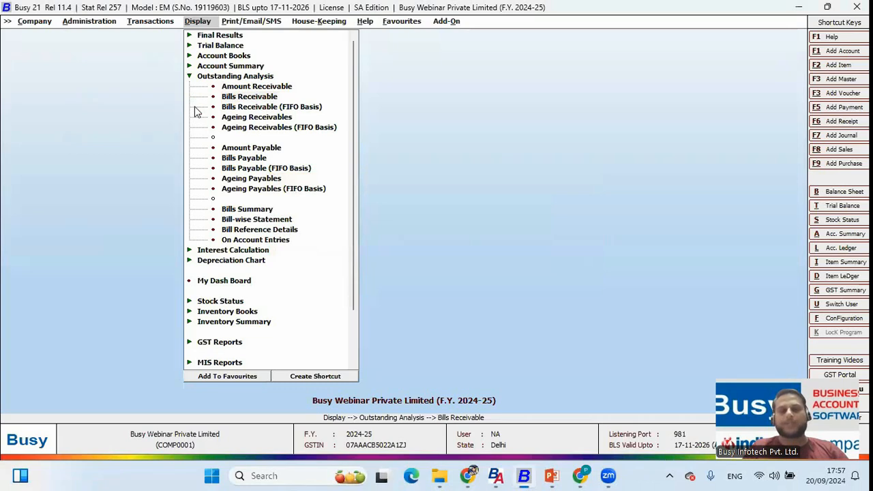
pyautogui.press('F2')
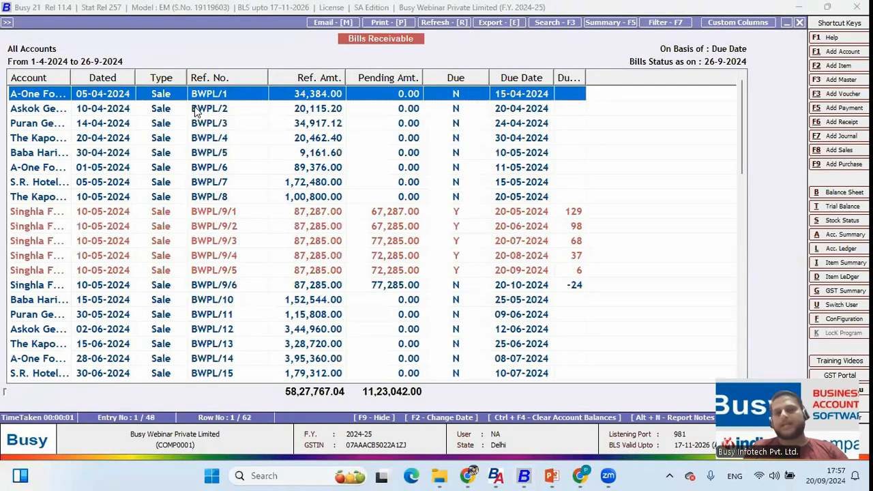
# Step: Reveal the Ageing Receivable & Payable point in the PowerPoint slide show, and close the Bills Receivable report in Busy
pyautogui.hotkey('alt', 'Tab')
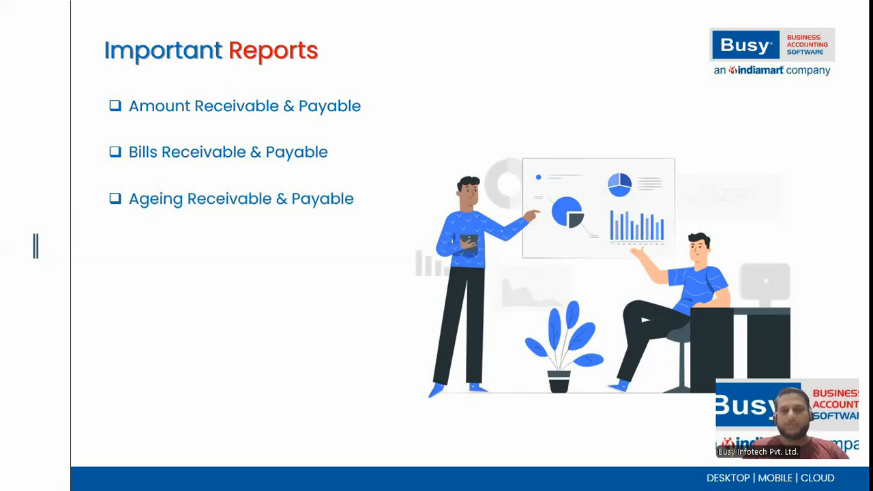
pyautogui.hotkey('alt', 'Tab')
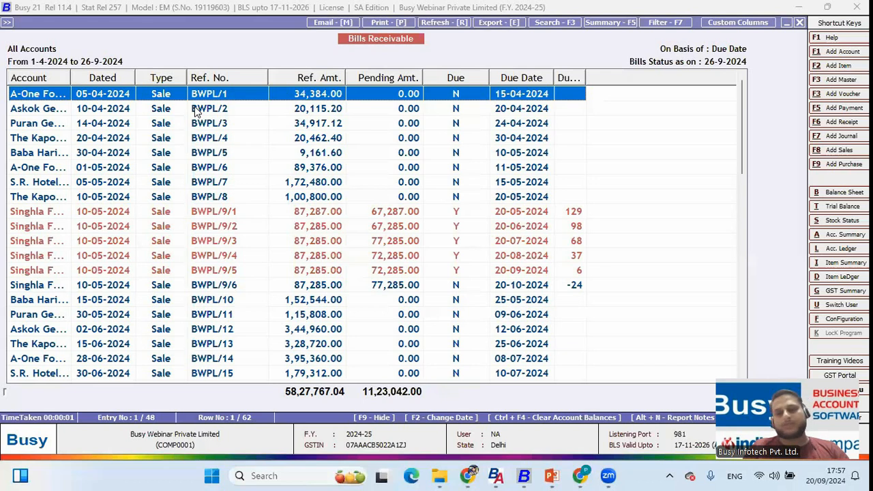
pyautogui.press('Escape')
pyautogui.press('Escape')
# Step: Generate the Ageing Receivables report for all accounts from 1-4-2024 to 26-9-2024 and select the Singhla Foods & Sweets row
pyautogui.press('Down')
pyautogui.press('Down')
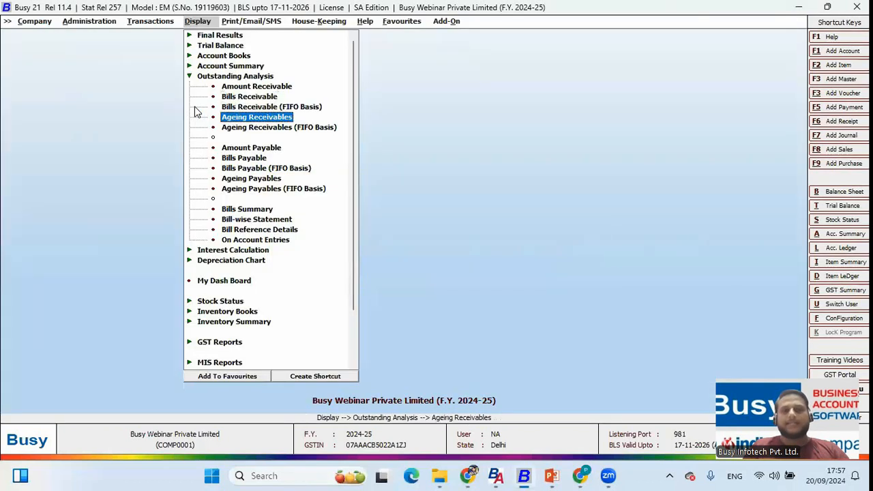
pyautogui.press('Return')
pyautogui.press('Right')
pyautogui.press('Right')
pyautogui.press('Return')
pyautogui.press('Return')
pyautogui.press('Return')
pyautogui.press('Return')
pyautogui.press('Return')
pyautogui.press('Return')
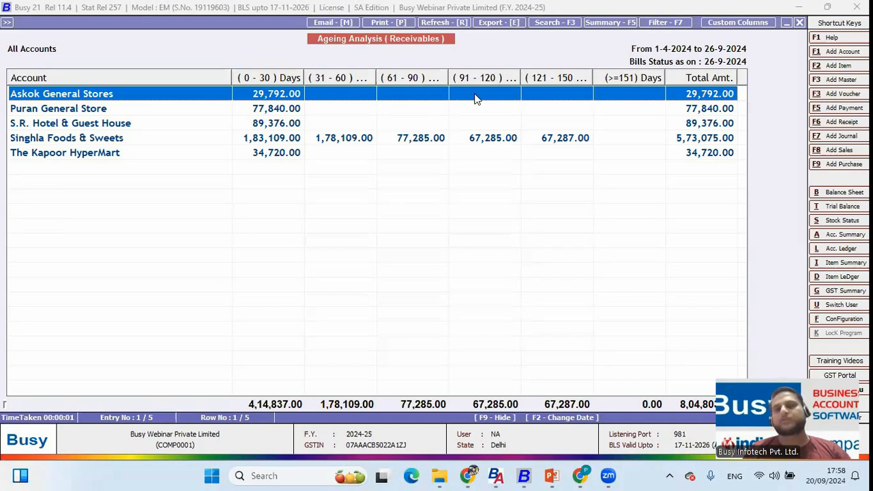
pyautogui.click(482, 139)
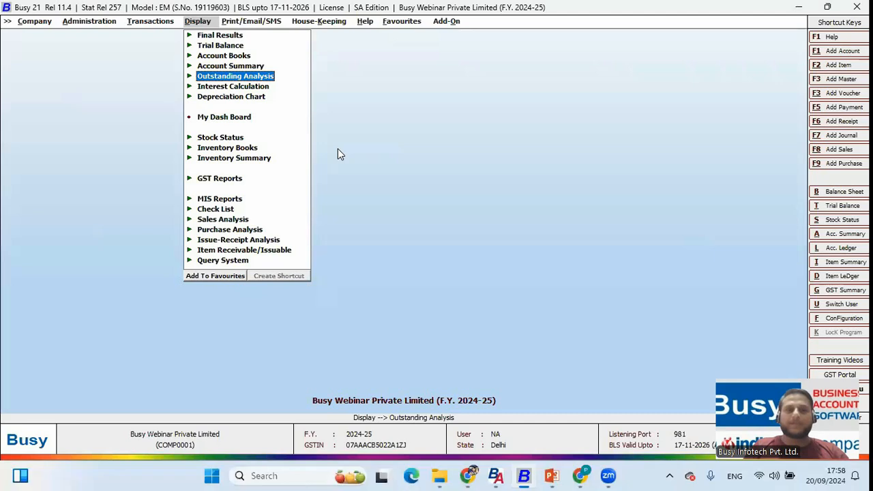
# Step: Generate the Bills Summary report for all accounts from 1-4-2024 to 26-9-2024
pyautogui.press('Return')
pyautogui.press('Down')
pyautogui.press('Down')
pyautogui.press('Down')
pyautogui.press('Down')
pyautogui.press('Down')
pyautogui.press('Down')
pyautogui.press('Down')
pyautogui.press('Down')
pyautogui.press('Down')
pyautogui.press('Down')
pyautogui.press('Down')
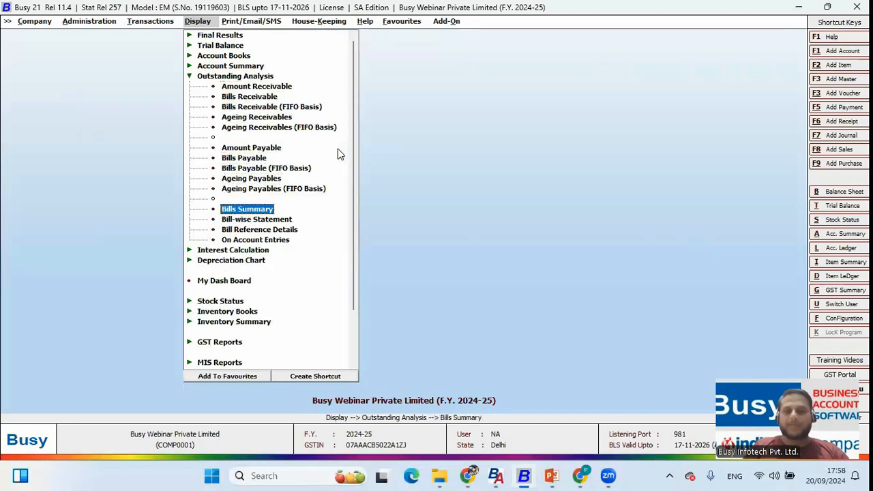
pyautogui.press('Return')
pyautogui.press('Right')
pyautogui.press('Down')
pyautogui.press('Return')
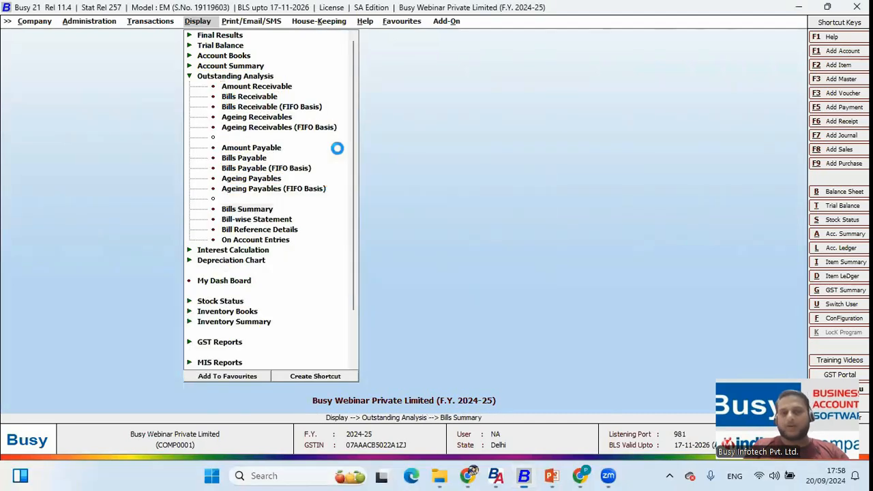
pyautogui.press('F2')
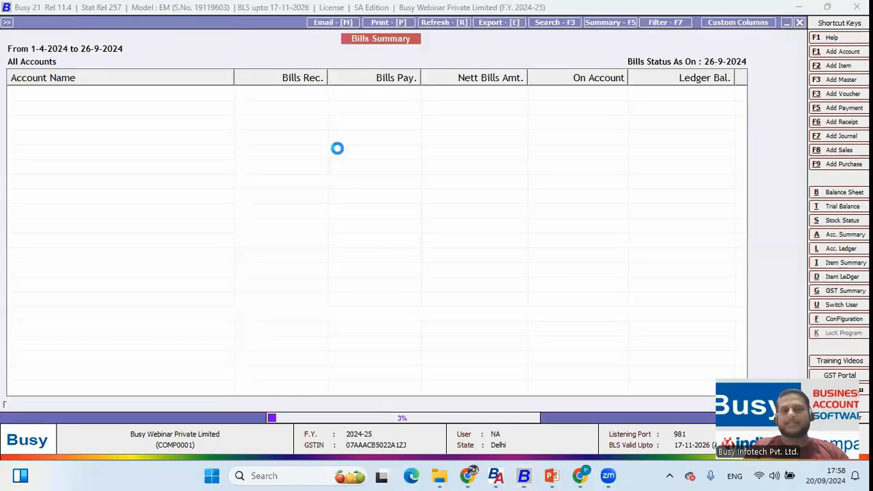
# Step: Look through the Bills Summary rows to compare receivable and payable bills with each account's ledger balance
pyautogui.press('Down')
pyautogui.press('Up')
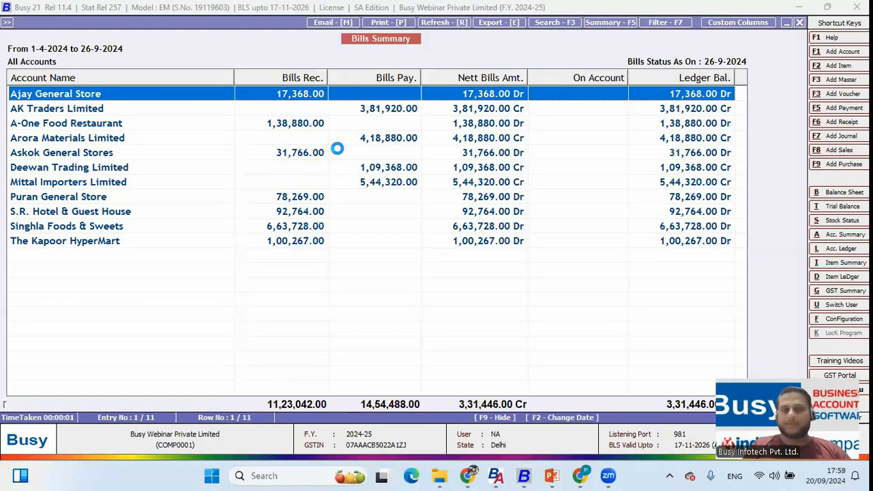
pyautogui.press('Down')
pyautogui.press('Down')
pyautogui.press('Up')
pyautogui.press('Up')
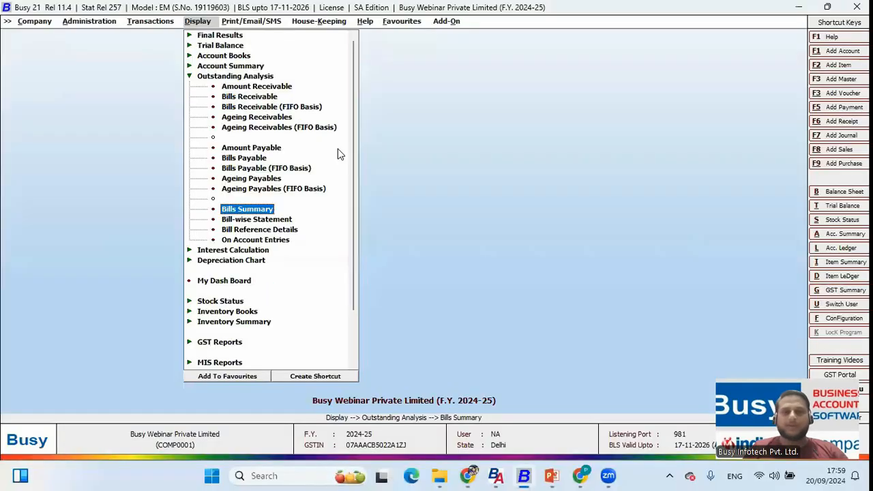
# Step: Generate the Bill-wise Statement for Ajay General Store from 01-04-2024 to 26-09-2024, including cleared bills
pyautogui.press('Down')
pyautogui.press('Return')
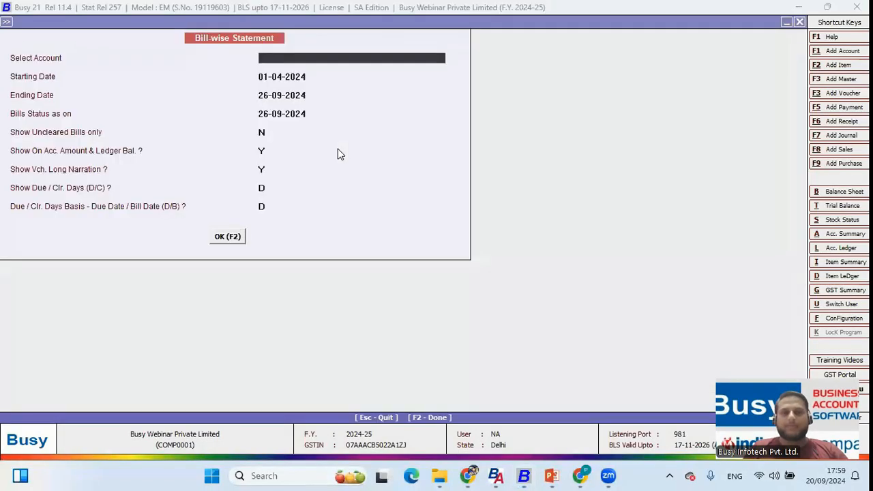
pyautogui.press('Return')
pyautogui.press('Return')
pyautogui.press('Return')
pyautogui.press('Return')
pyautogui.press('Return')
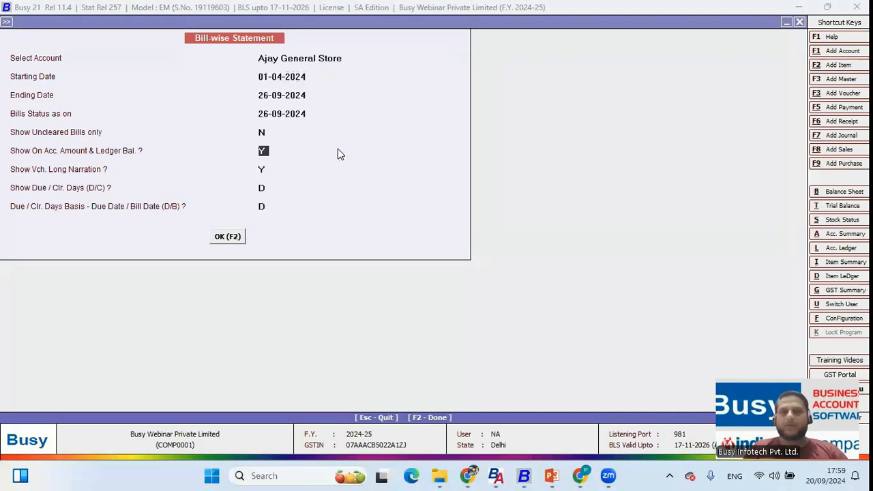
pyautogui.press('F2')
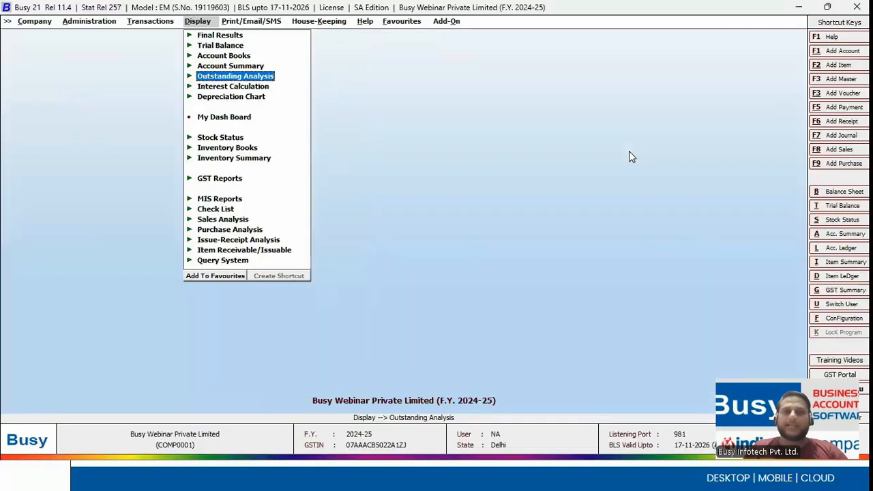
# Step: Open sales voucher BWPL/35 for modification to check its voucher number format, and close it without changes
pyautogui.press('Left')
pyautogui.press('Right')
pyautogui.press('Down')
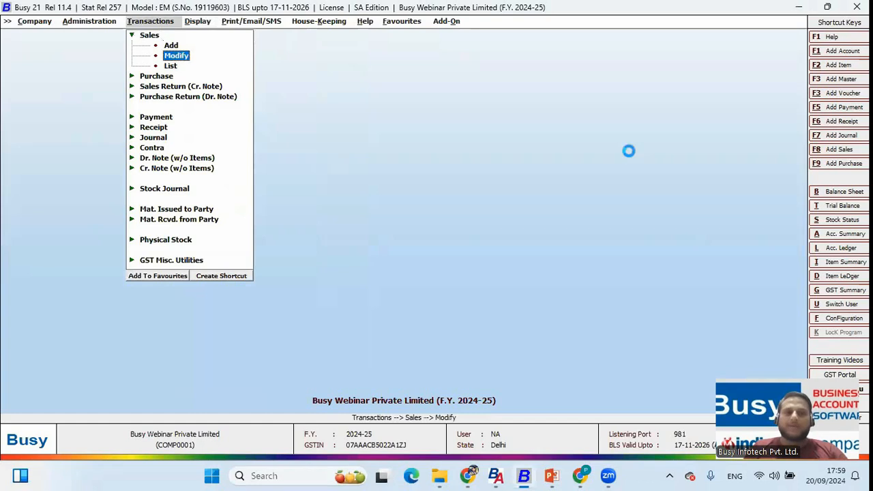
pyautogui.press('Return')
pyautogui.press('Return')
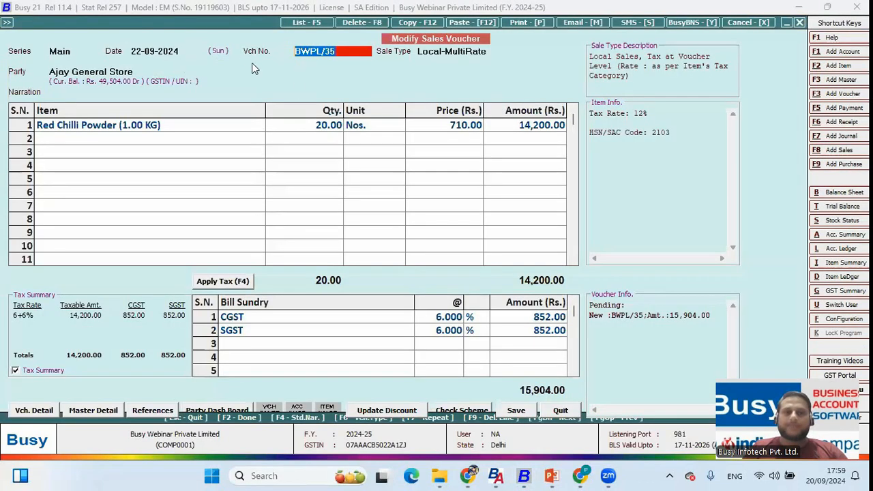
pyautogui.press('Return')
pyautogui.press('Escape')
pyautogui.press('Escape')
# Step: Open the Bill Reference Details report options without restricting the report to a single account
pyautogui.press('Right')
pyautogui.press('Down')
pyautogui.press('Down')
pyautogui.press('Down')
pyautogui.press('Down')
pyautogui.press('Down')
pyautogui.press('Down')
pyautogui.press('Down')
pyautogui.press('Down')
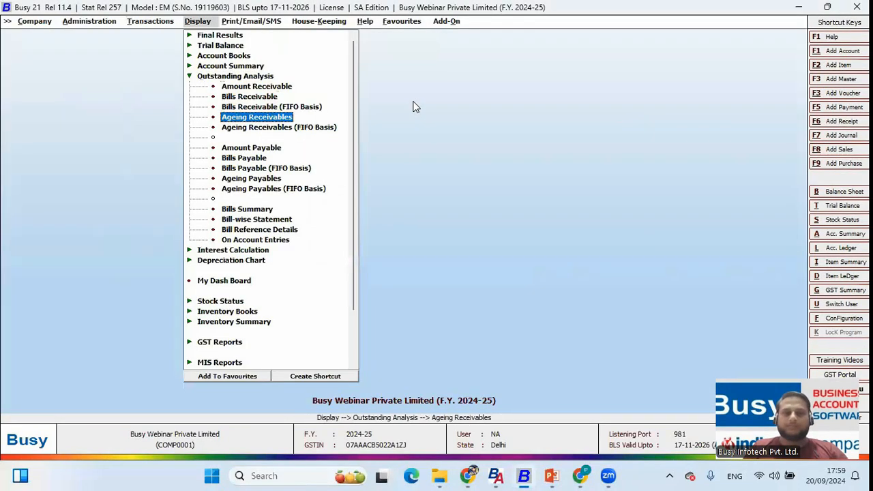
pyautogui.press('Down')
pyautogui.press('Down')
pyautogui.press('Down')
pyautogui.press('Return')
pyautogui.press('Return')
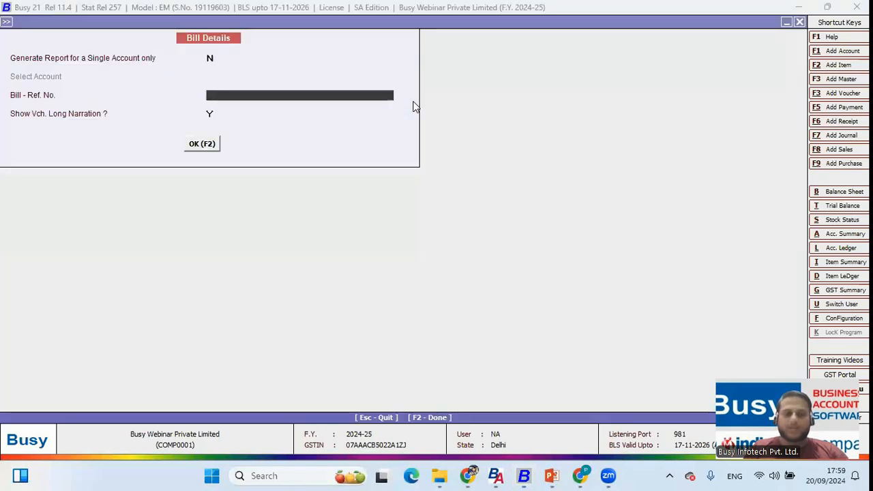
pyautogui.write('C:\\BusyWin\\Data')
pyautogui.press('BackSpace')
pyautogui.press('BackSpace')
pyautogui.press('BackSpace')
pyautogui.press('BackSpace')
pyautogui.press('BackSpace')
pyautogui.press('BackSpace')
pyautogui.press('BackSpace')
pyautogui.press('BackSpace')
pyautogui.press('BackSpace')
pyautogui.press('BackSpace')
pyautogui.press('BackSpace')
pyautogui.press('BackSpace')
pyautogui.press('BackSpace')
pyautogui.press('BackSpace')
pyautogui.press('BackSpace')
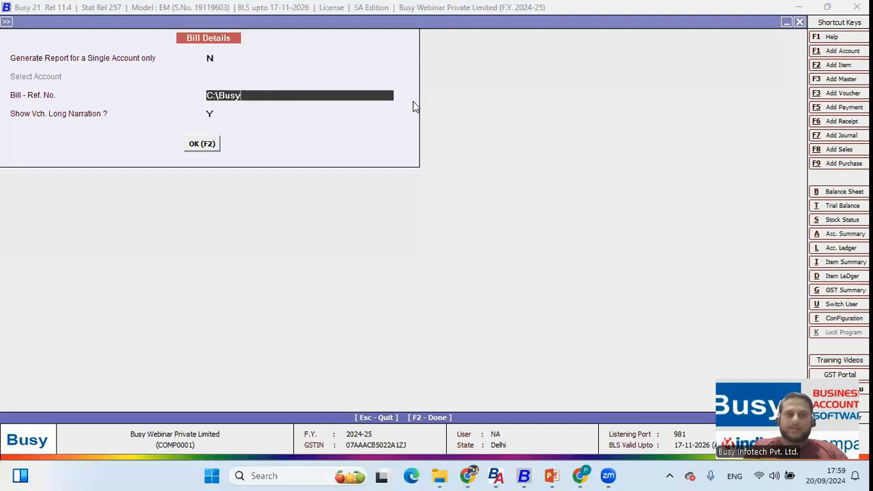
# Step: Generate the reference details for bill BWPL/34, select the receipt RV/24 row, and close the report
pyautogui.write('BWPL')
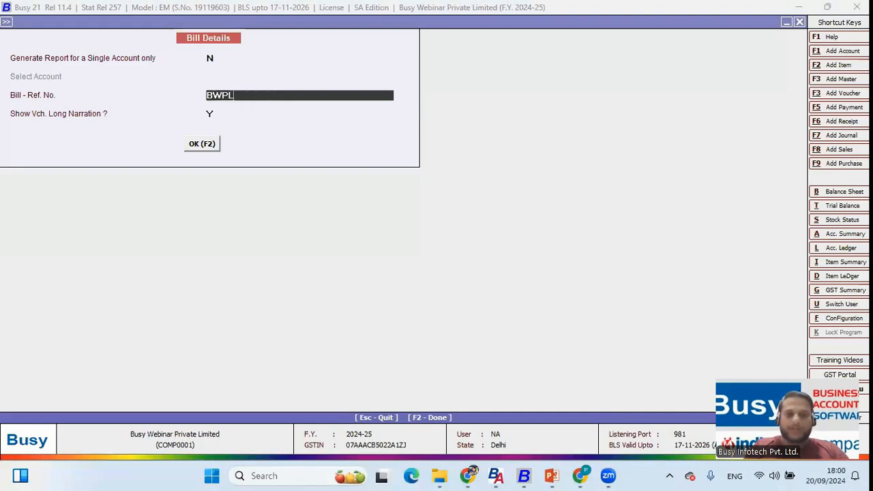
pyautogui.write('/34')
pyautogui.press('F2')
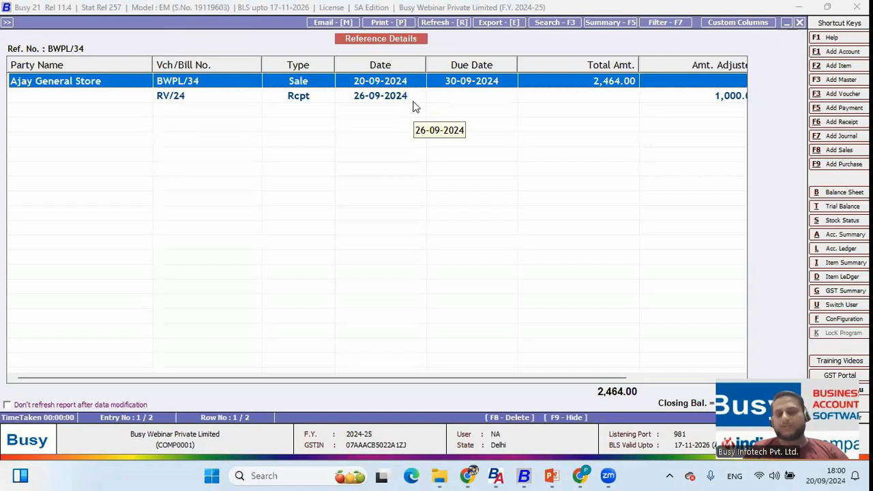
pyautogui.click(413, 101)
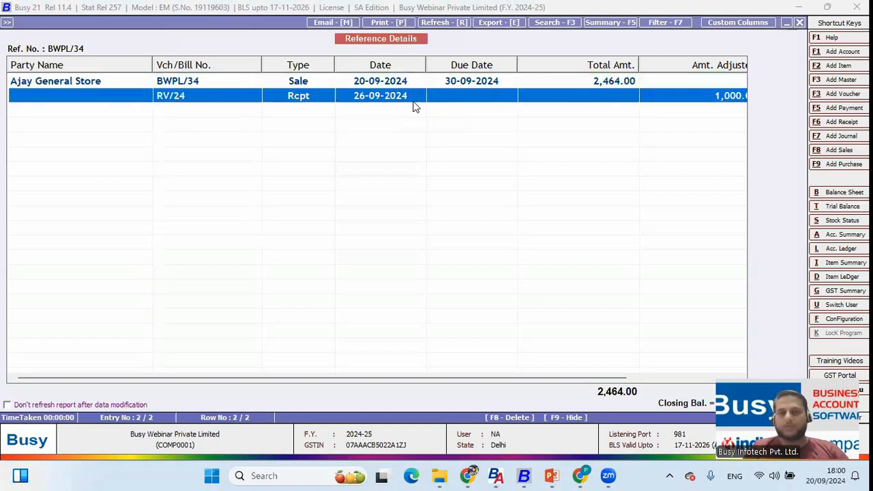
pyautogui.press('Escape')
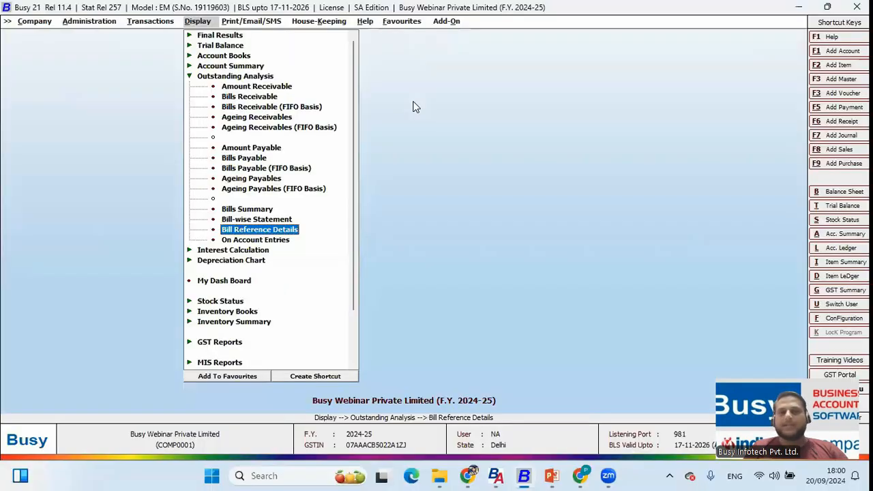
# Step: Try to generate the On Account Entries report for all accounts
pyautogui.press('Down')
pyautogui.press('Return')
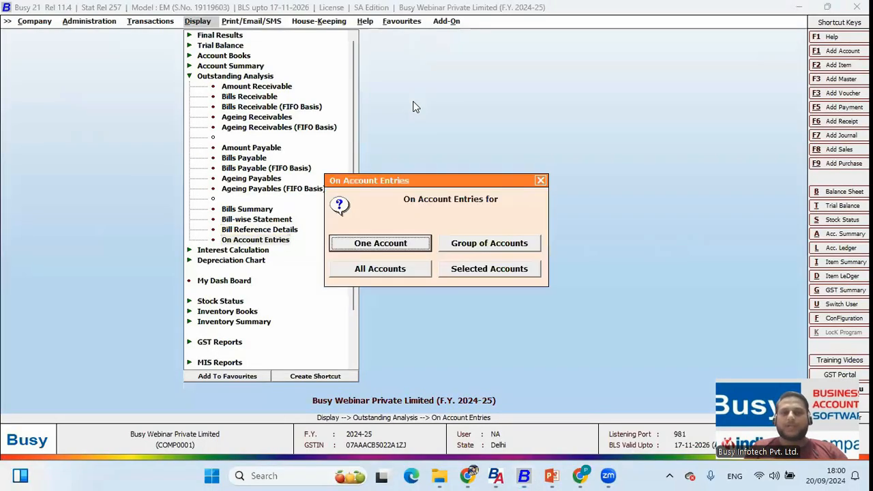
pyautogui.press('Tab')
pyautogui.press('Tab')
pyautogui.press('Return')
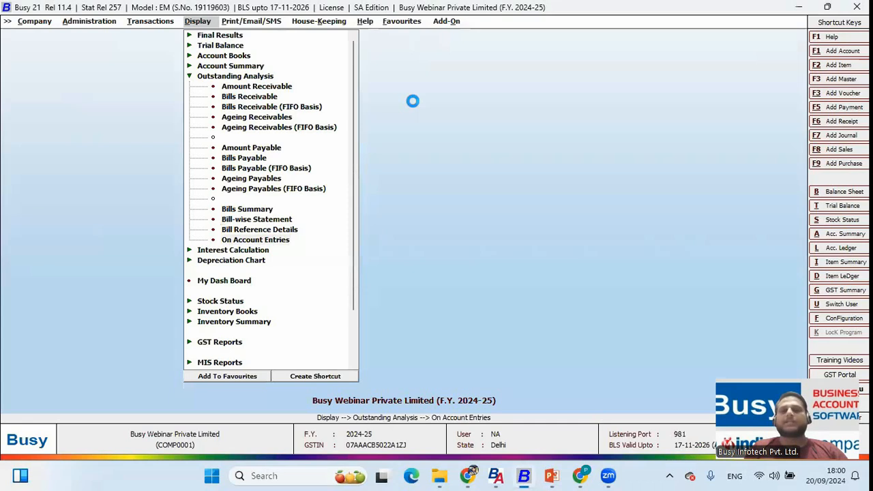
pyautogui.press('Escape')
pyautogui.press('Escape')
# Step: Reopen sales voucher BWPL/35 dated 22-09-2024 in the Main series and save it
pyautogui.press('Left')
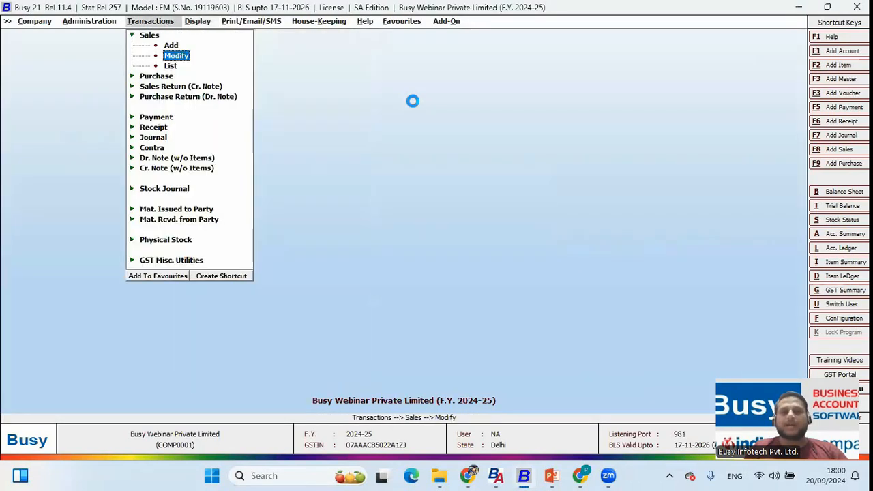
pyautogui.press('Return')
pyautogui.press('Return')
pyautogui.press('Return')
pyautogui.press('Return')
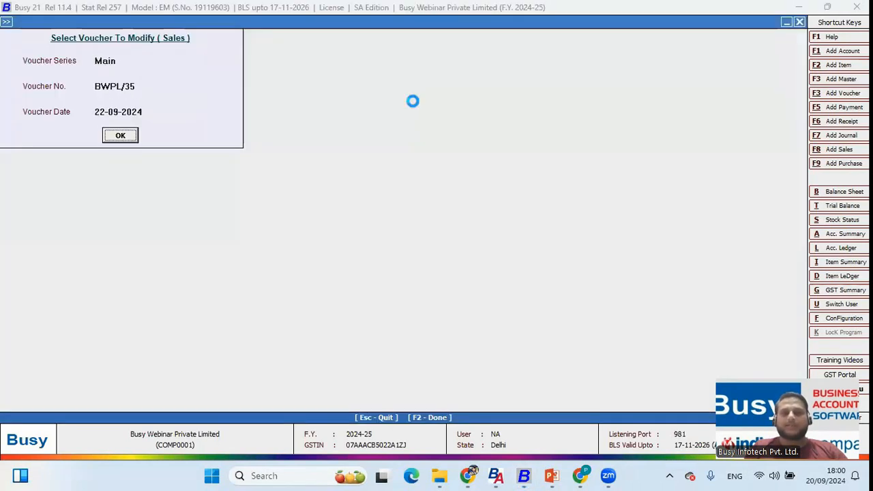
pyautogui.press('F2')
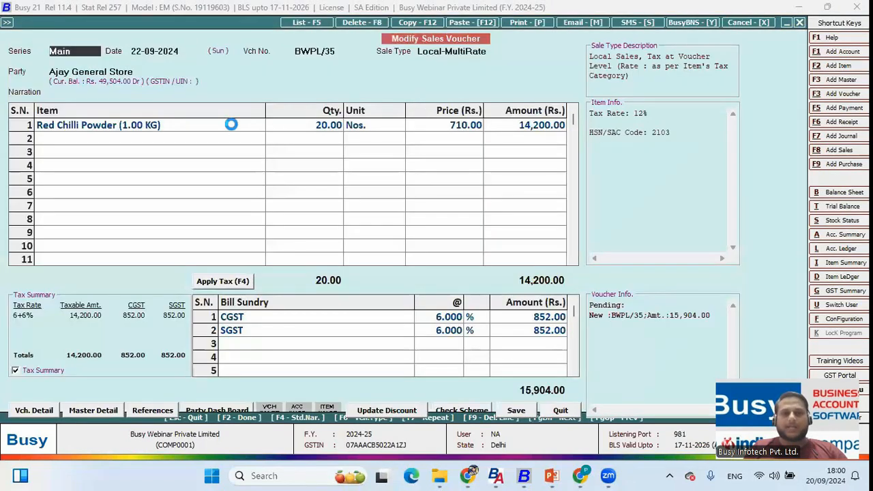
pyautogui.press('F2')
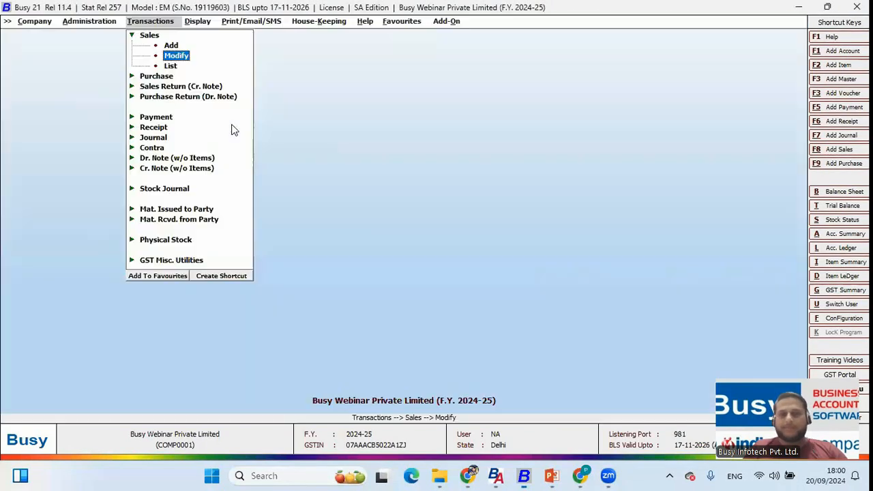
# Step: Leave the bill-by-bill adjustment of sales voucher BWPL/35 empty so its full amount is on account, and save the voucher
pyautogui.press('Return')
pyautogui.press('Return')
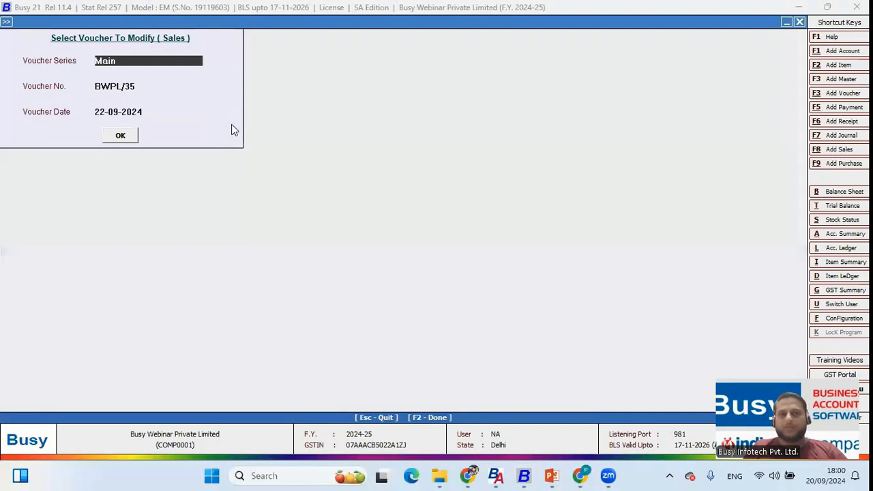
pyautogui.press('Return')
pyautogui.press('Return')
pyautogui.press('F2')
pyautogui.press('Left')
pyautogui.press('Return')
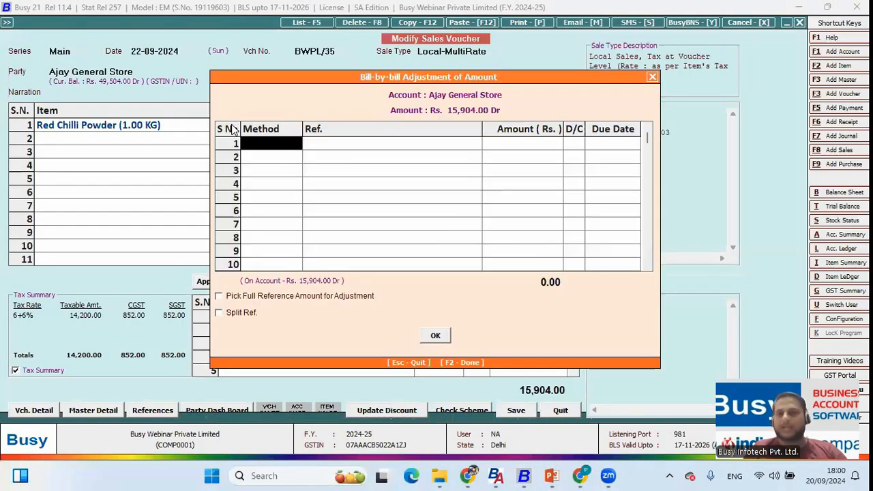
pyautogui.press('F2')
pyautogui.press('Escape')
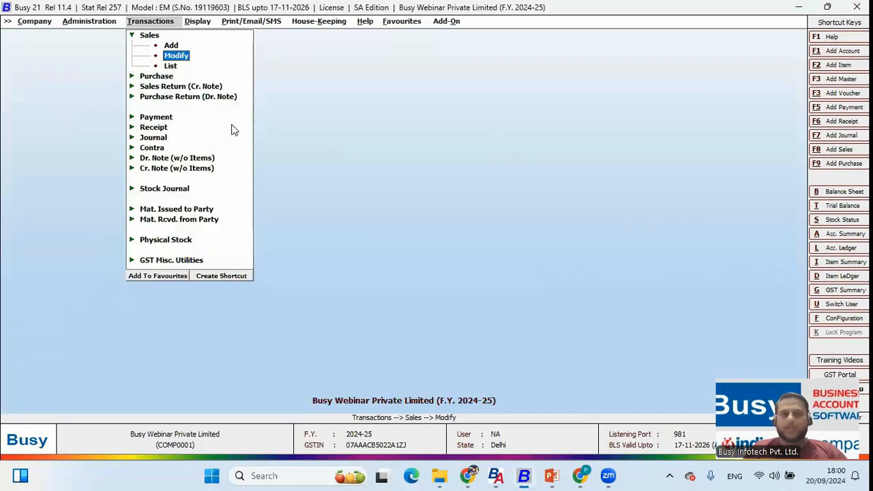
# Step: Generate the On Account Entries report for all accounts and drill down to the entries of Ajay General Store
pyautogui.press('Right')
pyautogui.press('Return')
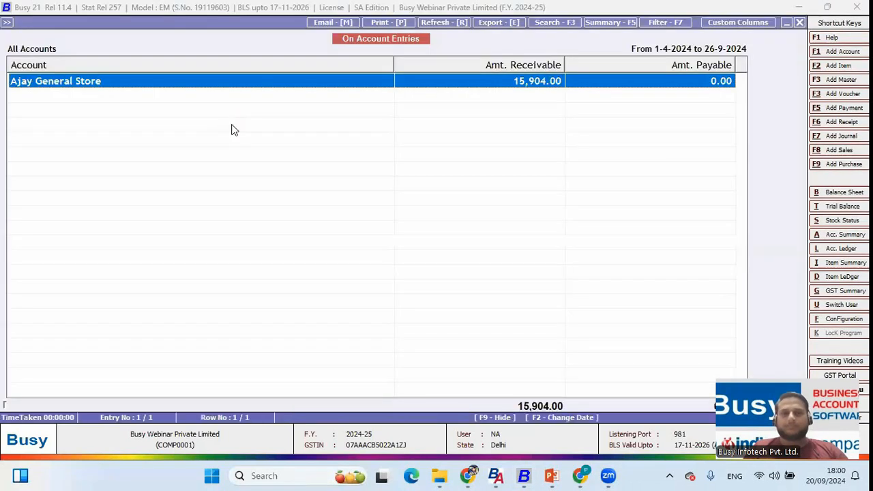
pyautogui.press('Return')
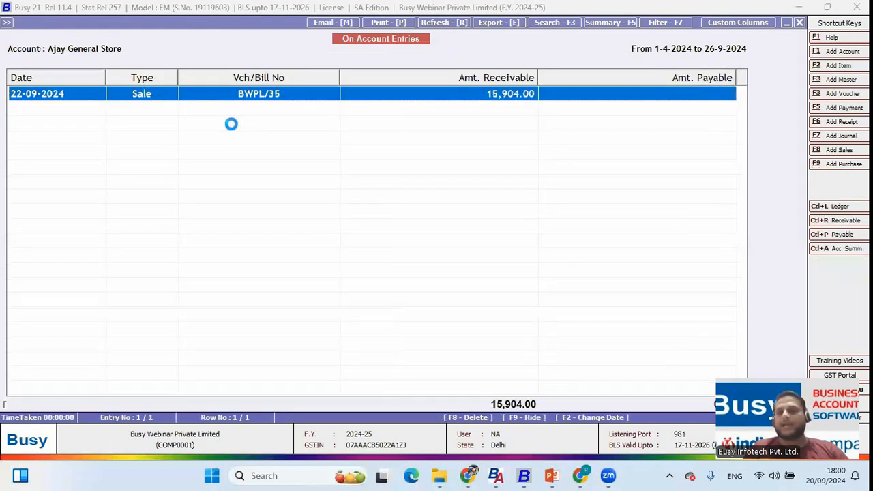
# Step: Open sale BWPL/35 from the report to view its bill-by-bill adjustment, and close it without saving
pyautogui.press('Return')
pyautogui.press('F2')
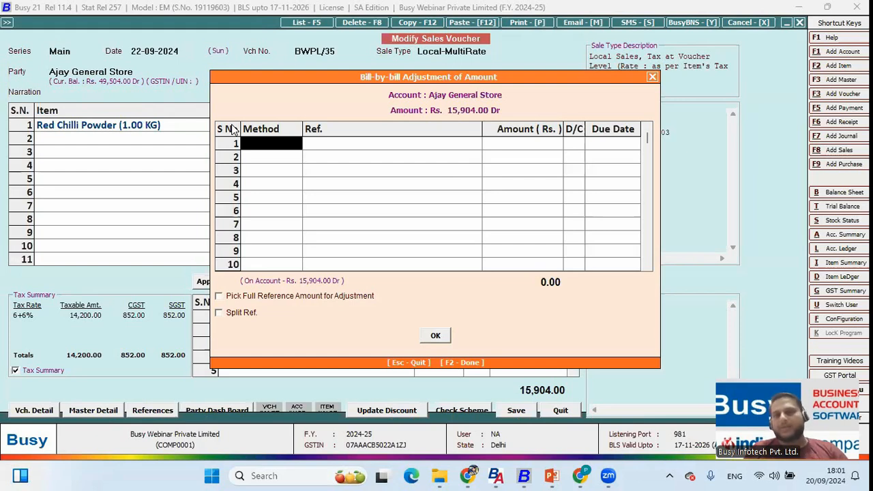
pyautogui.press('Escape')
pyautogui.press('Escape')
pyautogui.press('y')
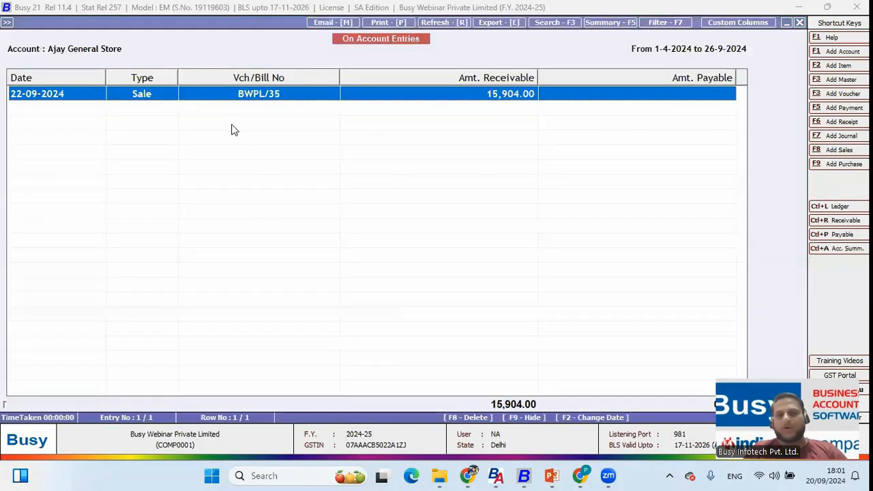
# Step: Switch to the PowerPoint slide show, reveal the Interest Calculation point, and advance to the Complete Business Management slide
pyautogui.hotkey('alt', 'Tab')
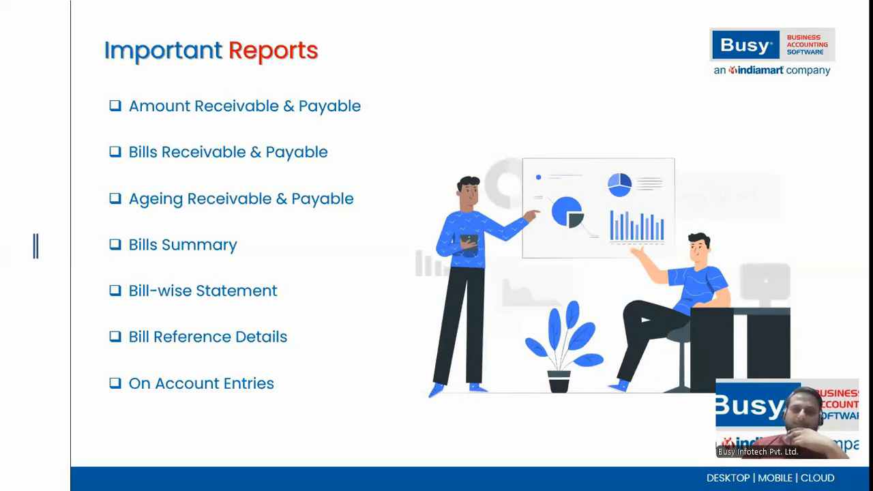
pyautogui.press('Right')
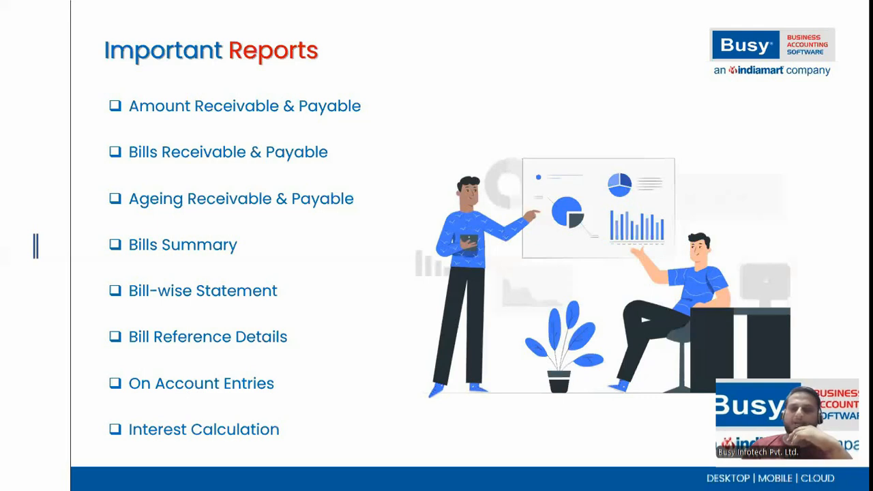
pyautogui.press('Right')
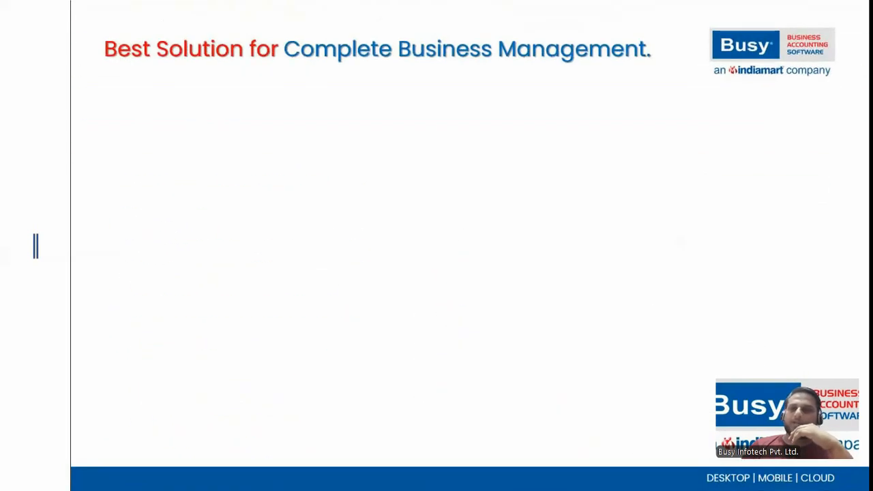